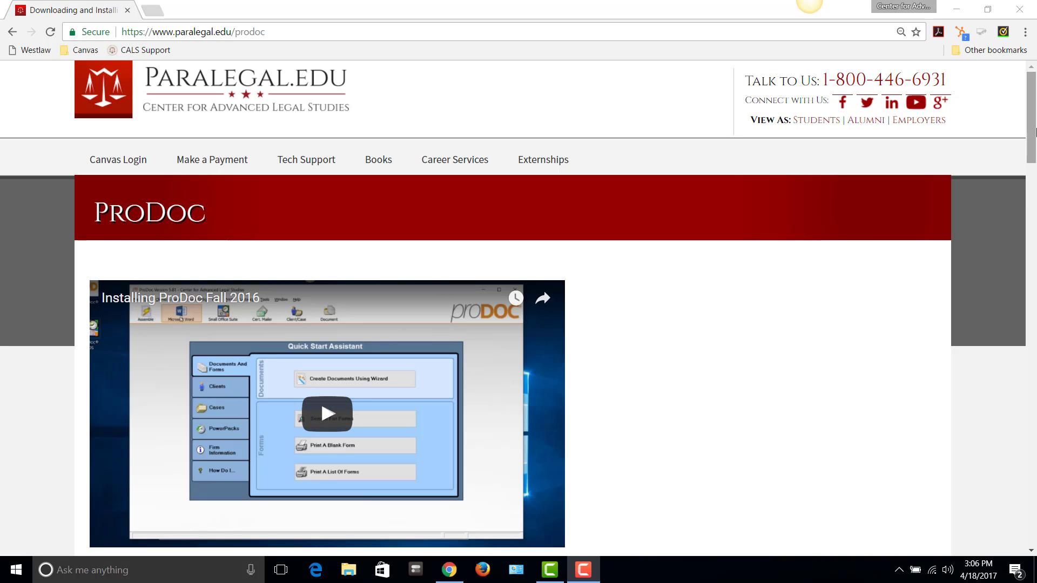
Scroll to the Resolving Error 161 steps and highlight sysset.tps in the first step
{"action": "left_click_drag", "start_coordinate": [1033, 129], "coordinate": [1035, 277]}
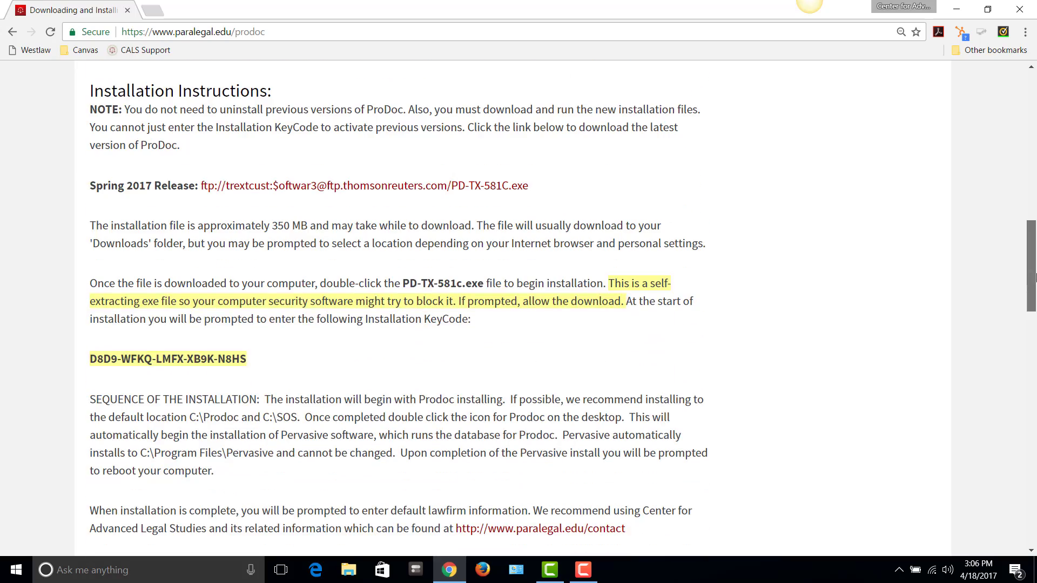
{"action": "left_click_drag", "start_coordinate": [1035, 277], "coordinate": [1035, 400]}
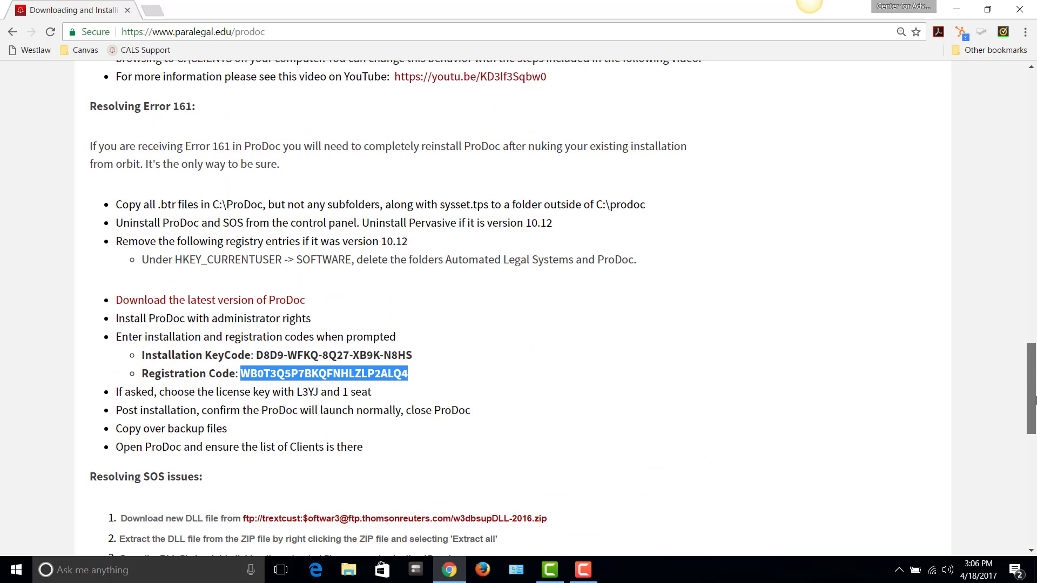
{"action": "left_click", "coordinate": [328, 205]}
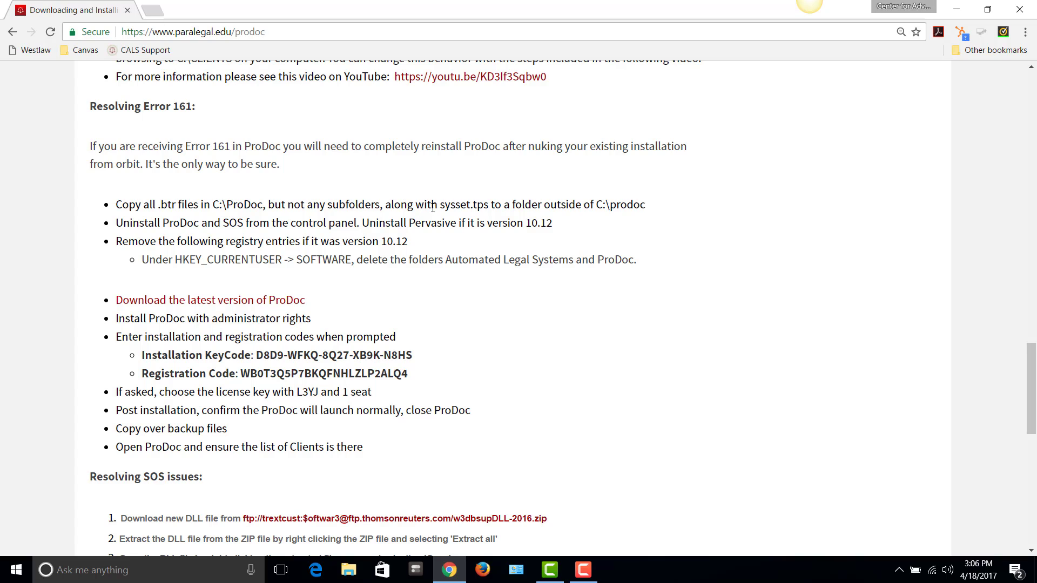
{"action": "left_click_drag", "start_coordinate": [442, 205], "coordinate": [482, 196]}
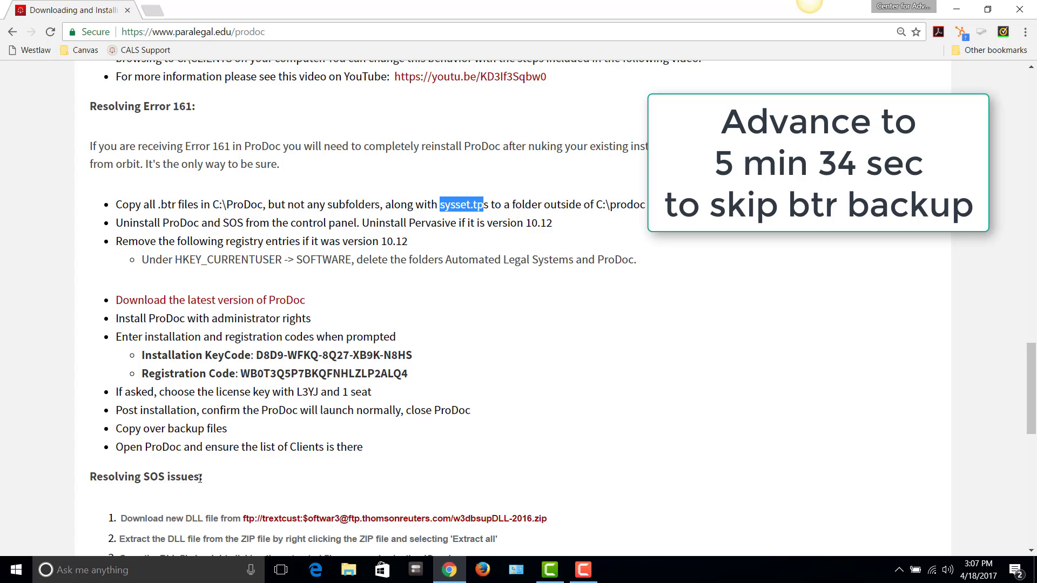
Open the C:\ProDoc folder on OS_Install (C:), showing its 402 items
{"action": "left_click", "coordinate": [347, 572]}
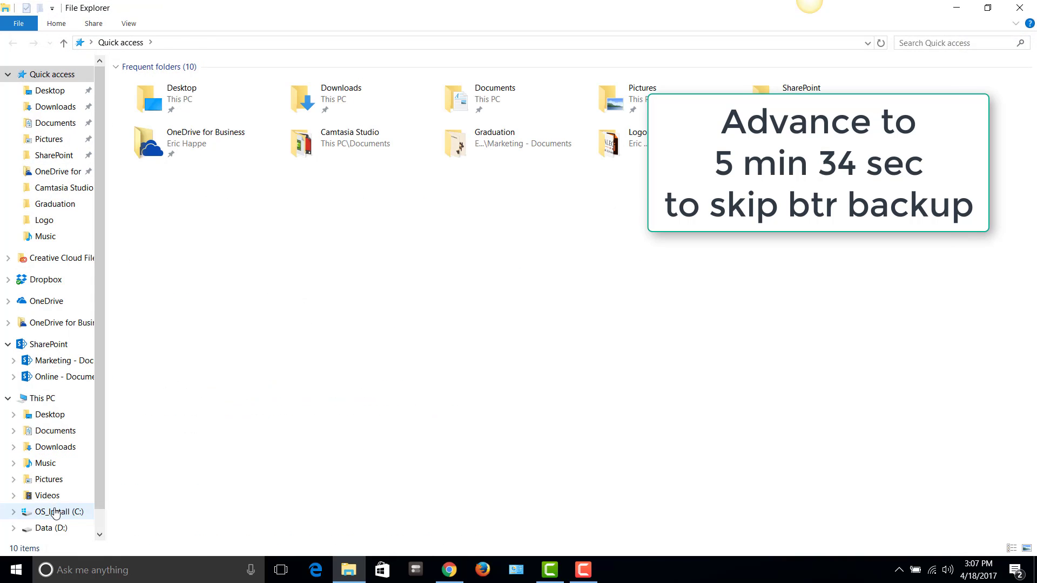
{"action": "left_click", "coordinate": [56, 512]}
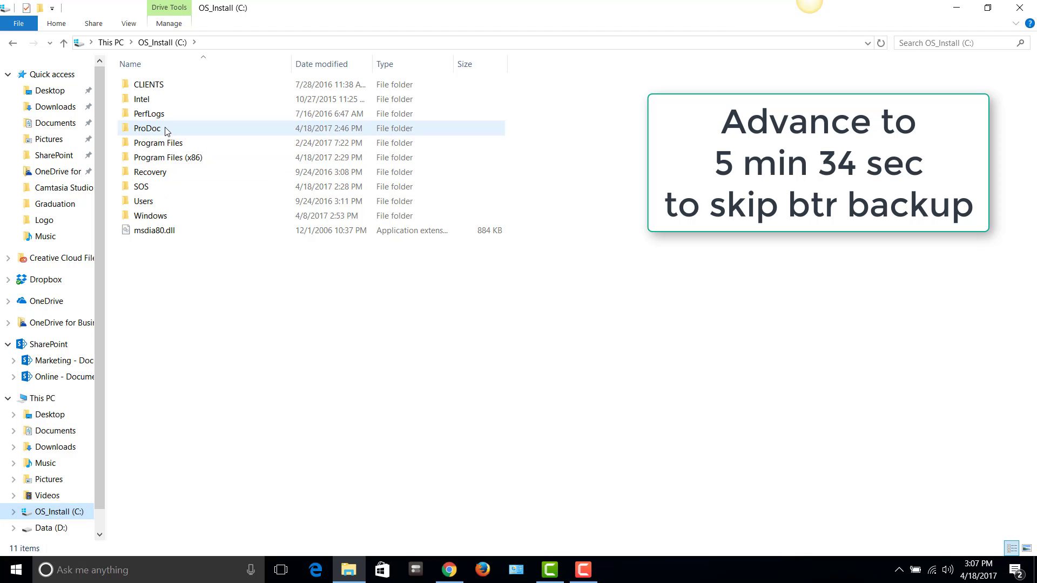
{"action": "double_click", "coordinate": [147, 128]}
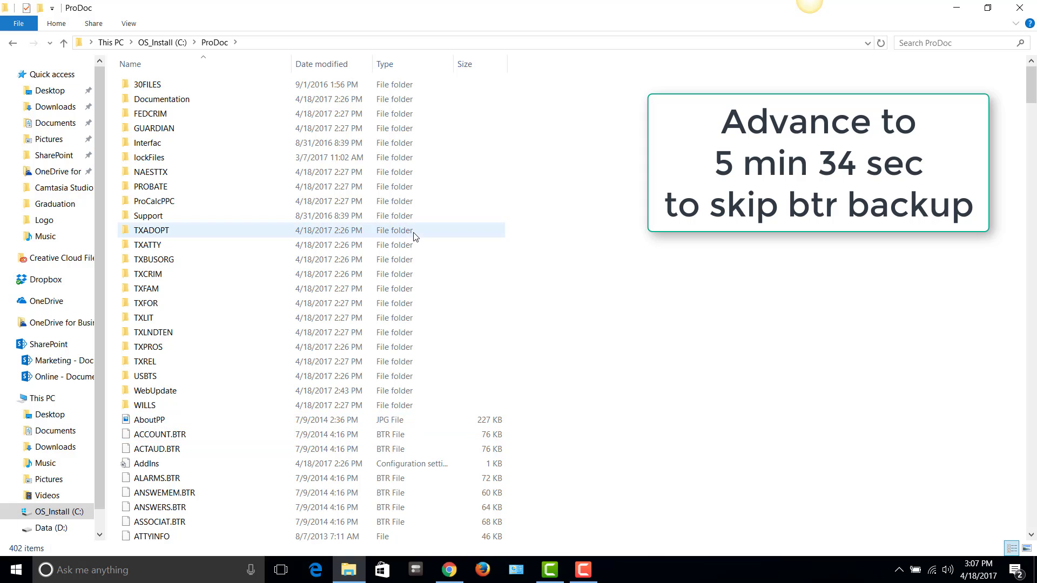
Sort ProDoc by type and copy the 88 .BTR files from ACCOUNT.BTR through TXDITAX.BTR
{"action": "left_click", "coordinate": [393, 64]}
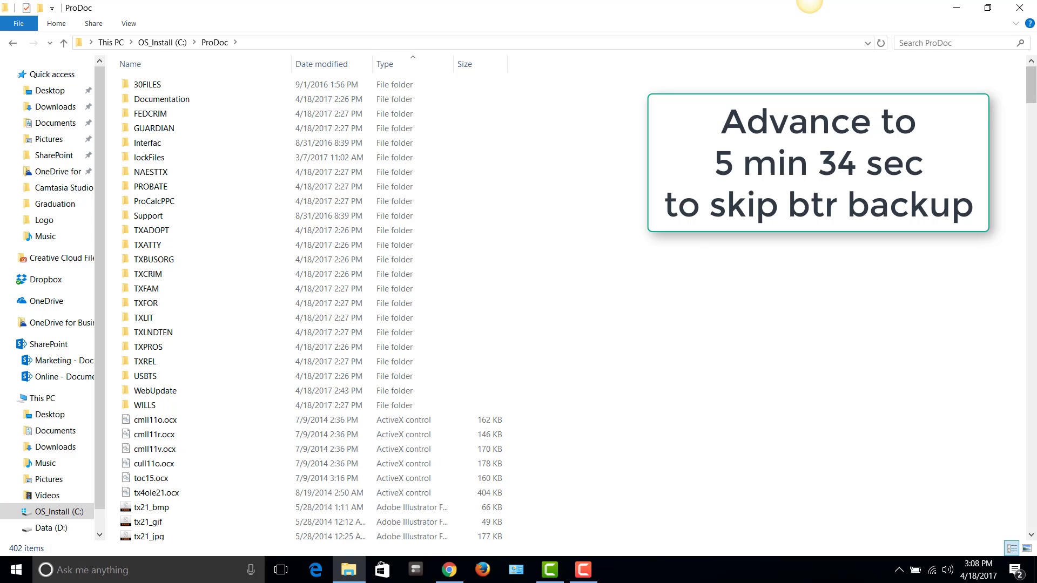
{"action": "left_click_drag", "start_coordinate": [1031, 103], "coordinate": [1034, 292]}
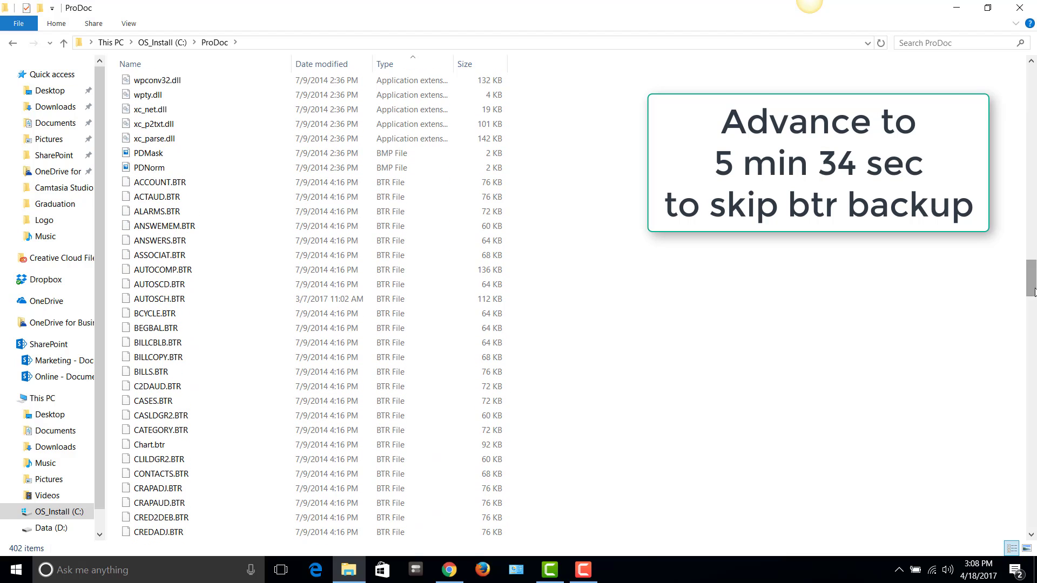
{"action": "left_click", "coordinate": [162, 184]}
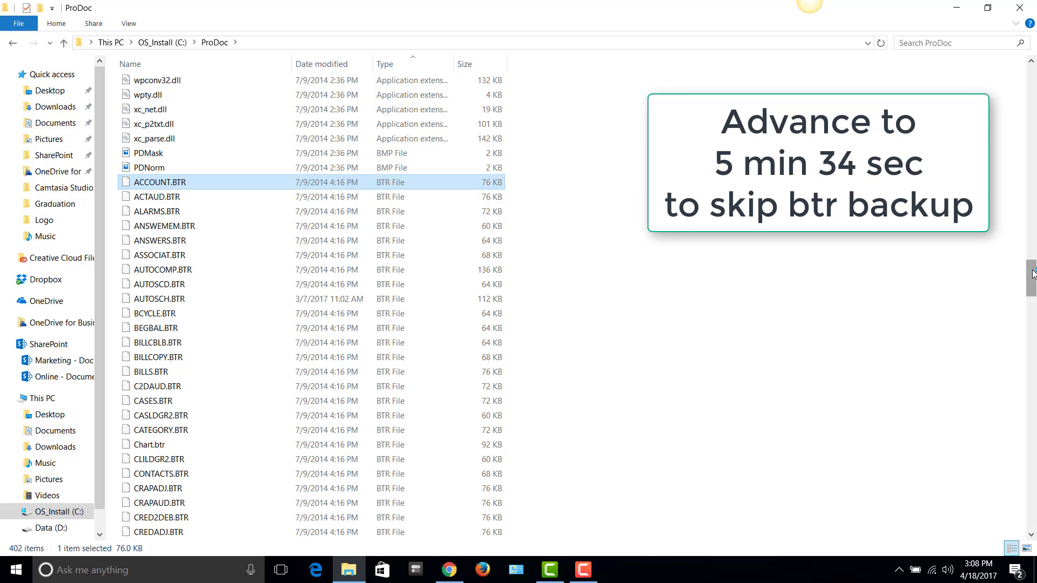
{"action": "left_click_drag", "start_coordinate": [1032, 274], "coordinate": [1034, 359]}
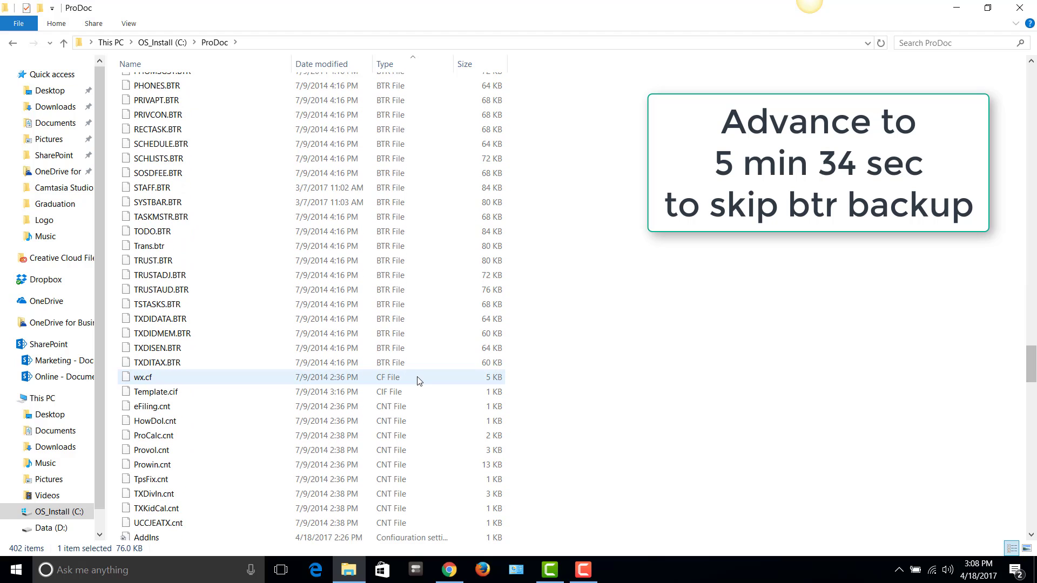
{"action": "left_click", "coordinate": [273, 368], "text": "shift"}
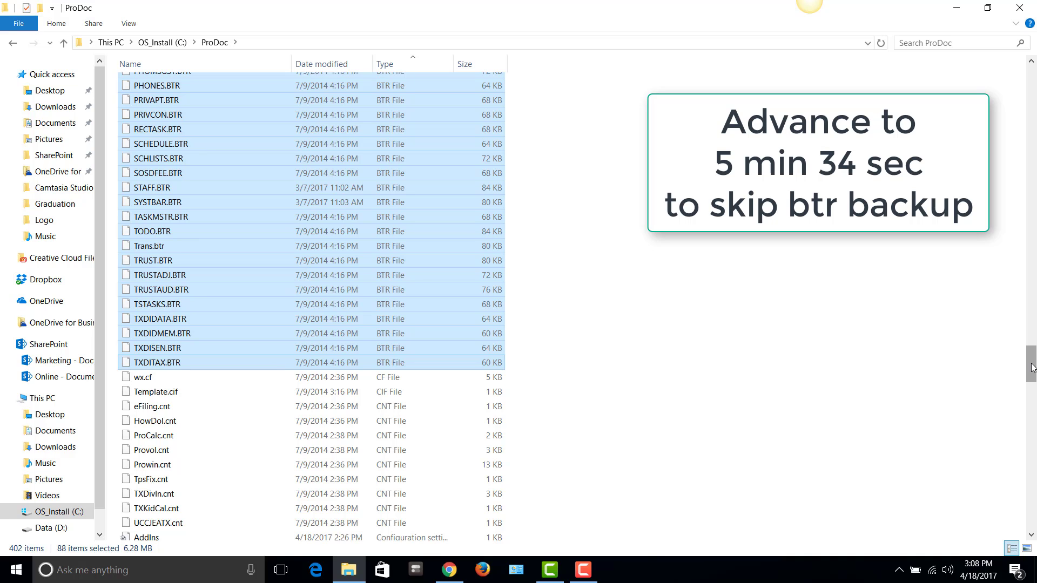
{"action": "left_click_drag", "start_coordinate": [1031, 365], "coordinate": [1029, 277]}
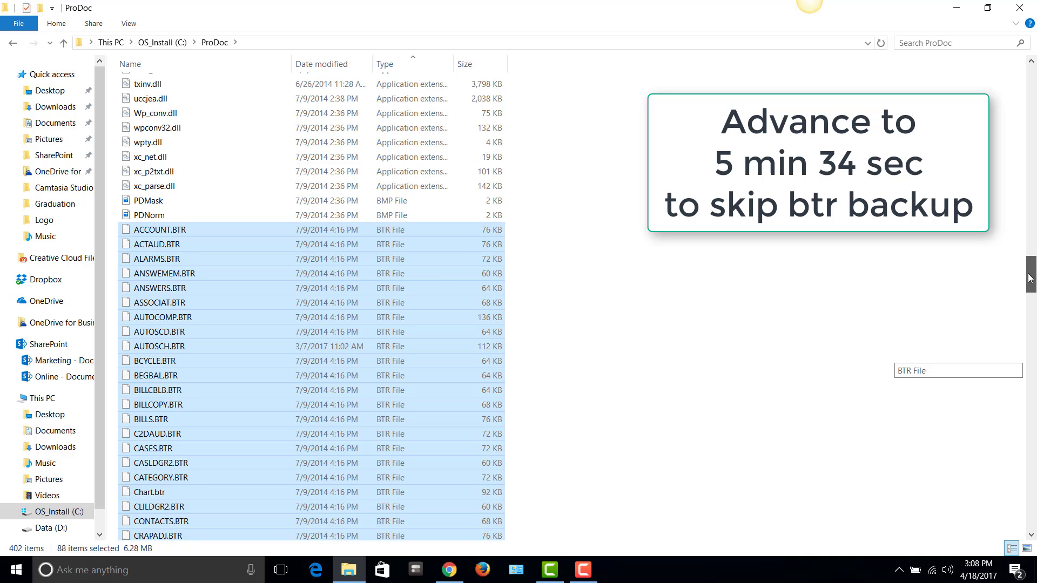
{"action": "left_click_drag", "start_coordinate": [1029, 278], "coordinate": [1032, 364]}
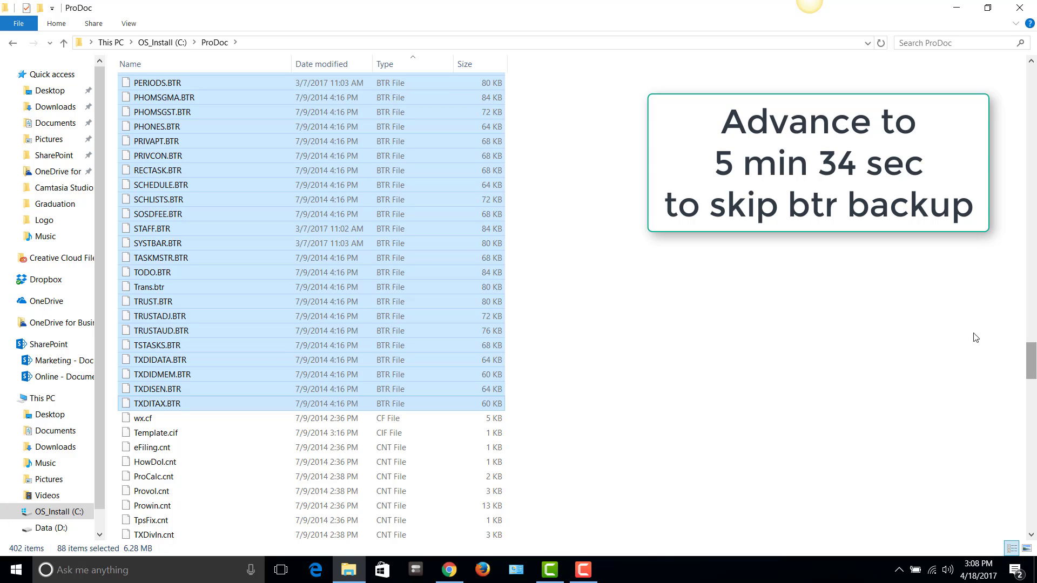
{"action": "right_click", "coordinate": [233, 243]}
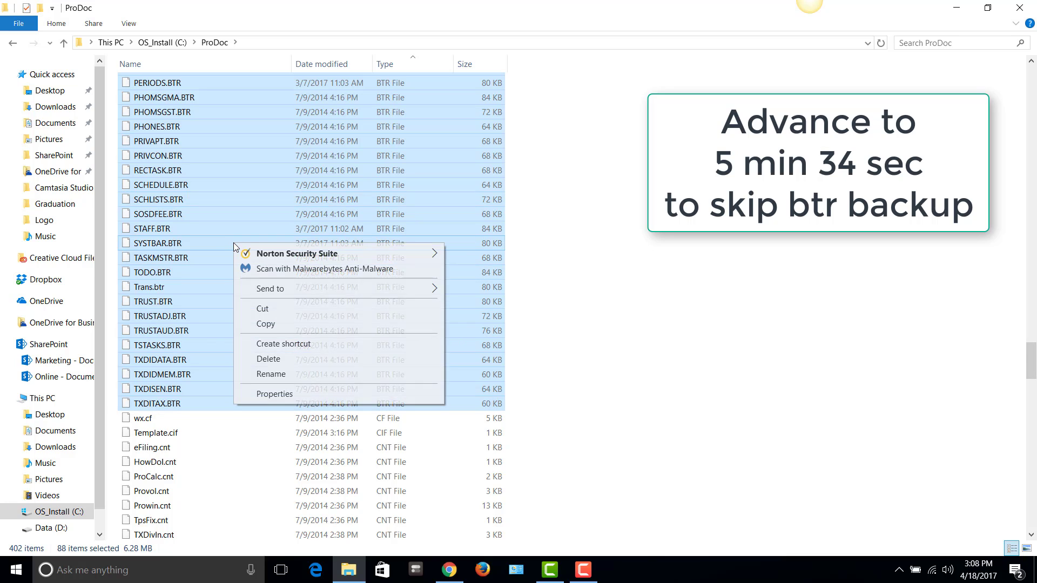
{"action": "left_click", "coordinate": [269, 323]}
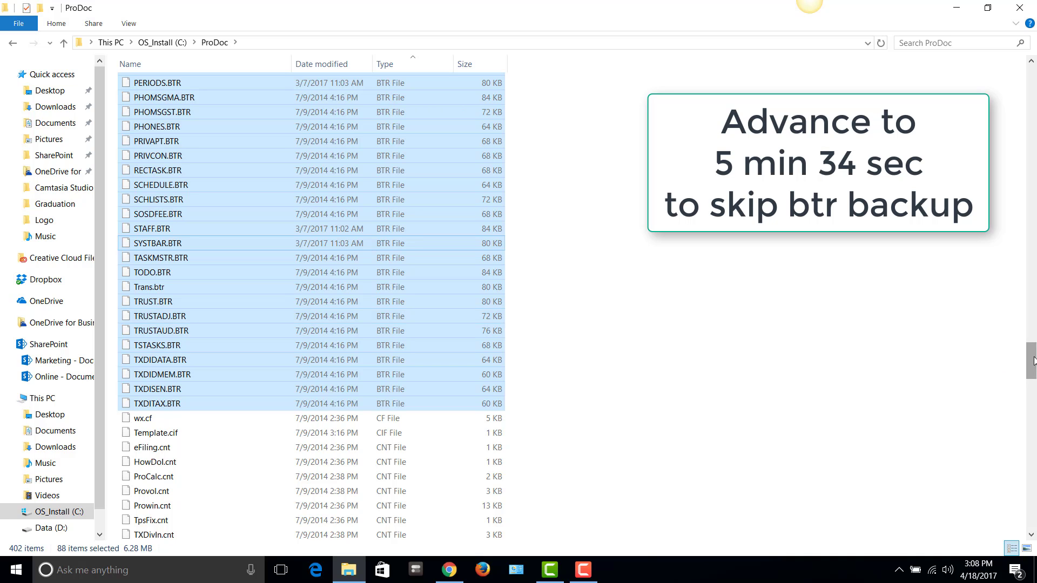
{"action": "left_click_drag", "start_coordinate": [1032, 361], "coordinate": [1033, 72]}
Create a new folder named 'ProDoc Backup' on the C: drive
{"action": "left_click", "coordinate": [162, 43]}
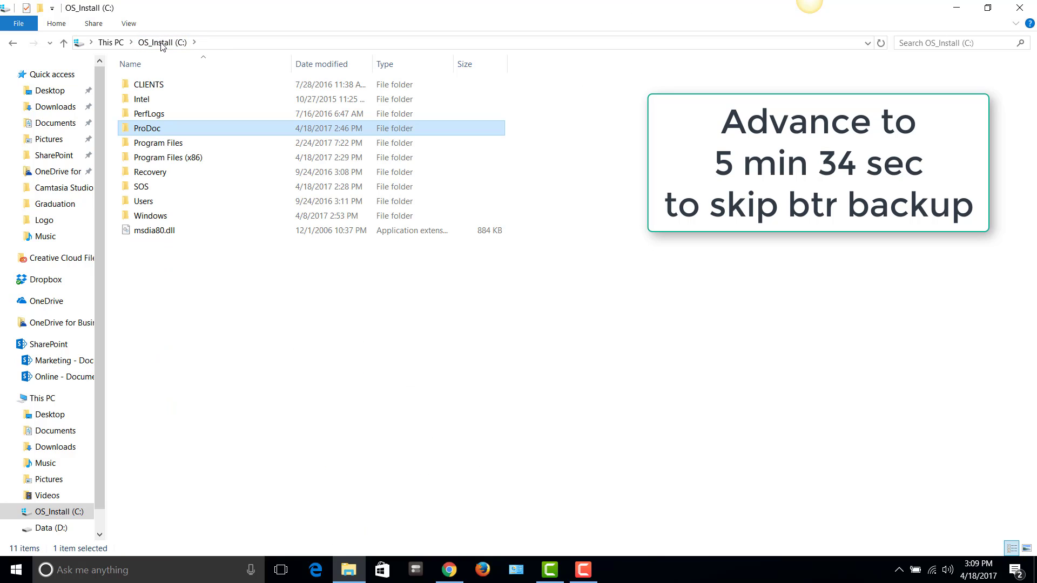
{"action": "right_click", "coordinate": [210, 277]}
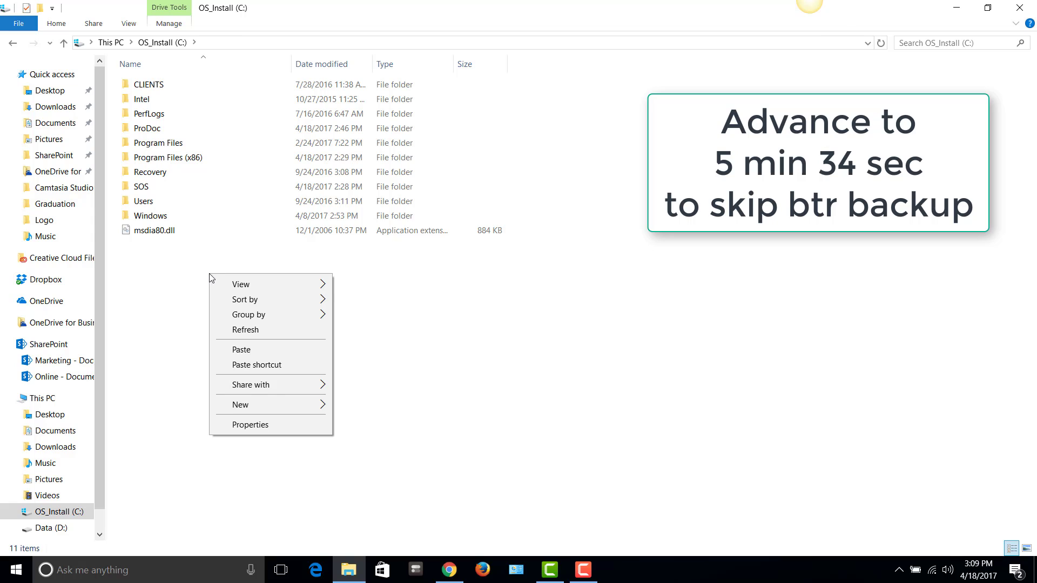
{"action": "mouse_move", "coordinate": [291, 405]}
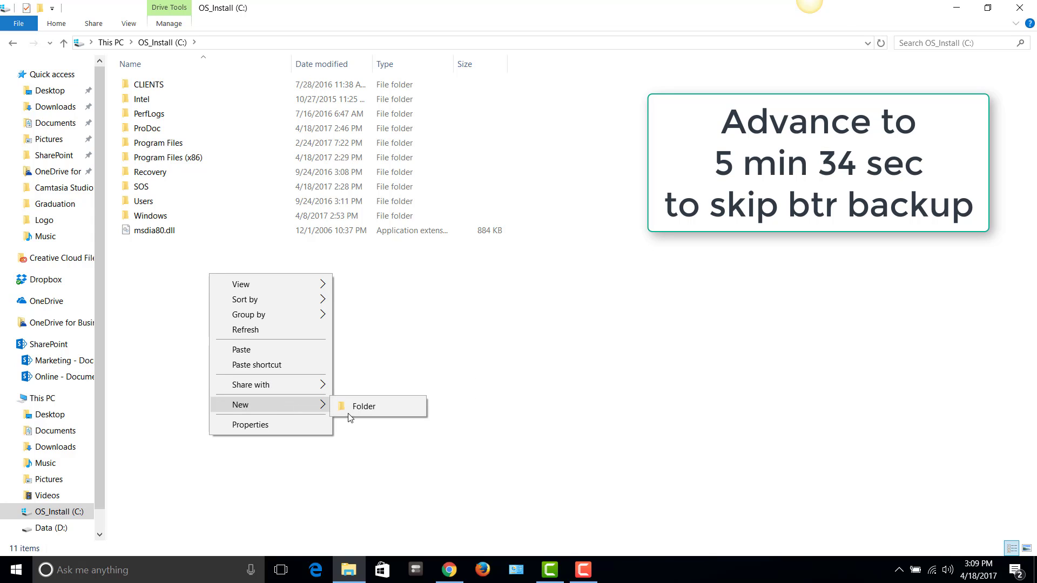
{"action": "left_click", "coordinate": [369, 410]}
{"action": "type", "text": "P"}
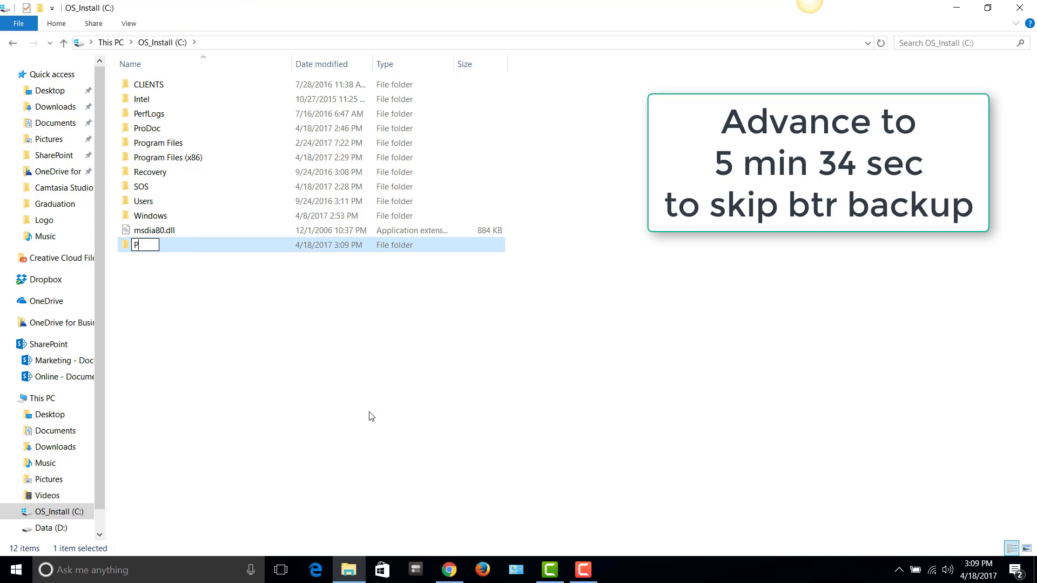
{"action": "type", "text": "roDoc Backy"}
{"action": "key", "text": "BackSpace"}
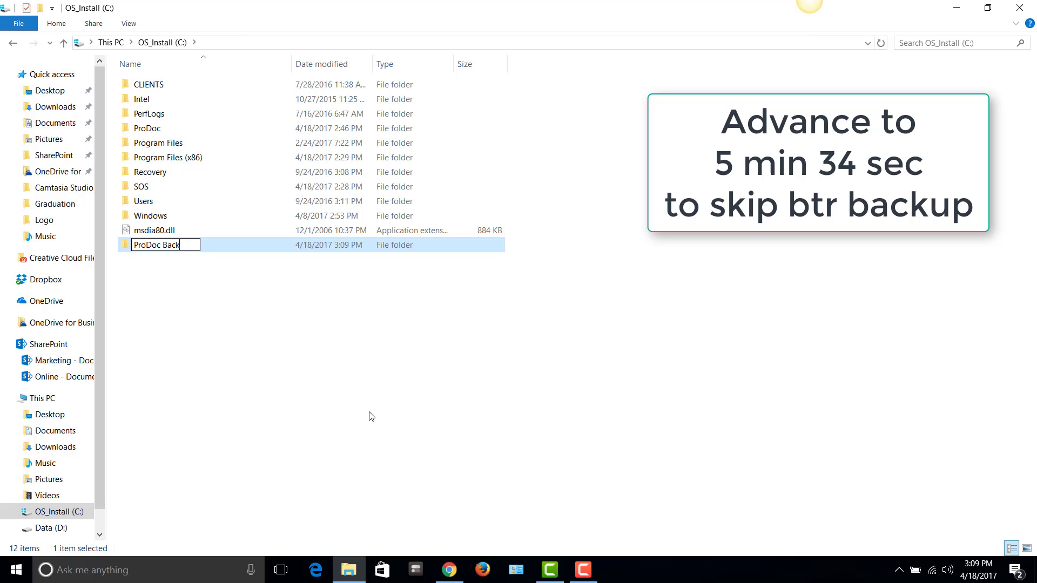
{"action": "type", "text": "up"}
{"action": "key", "text": "Return"}
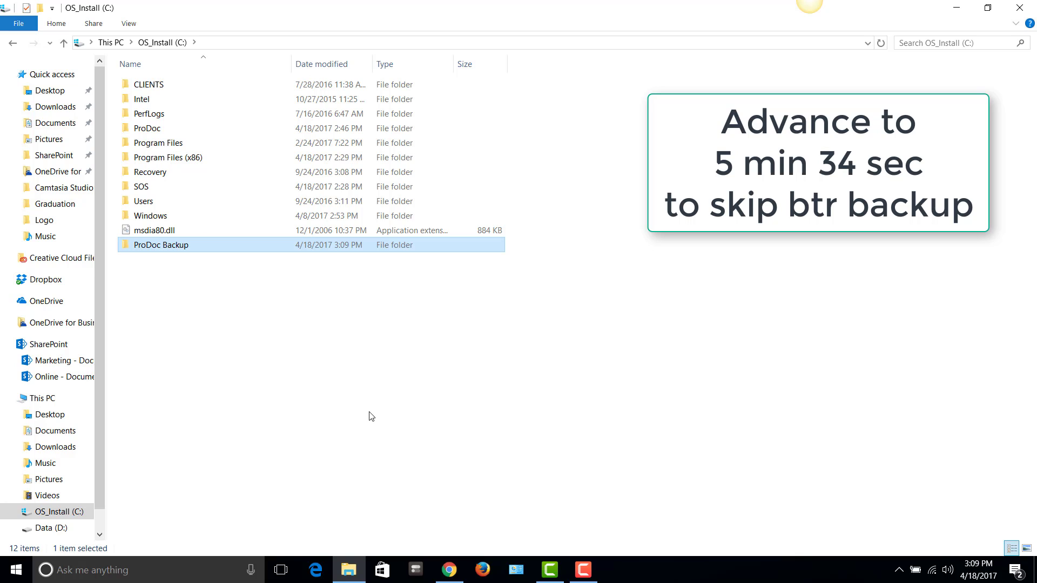
Paste the 88 BTR files into ProDoc Backup and return to C:\ProDoc
{"action": "double_click", "coordinate": [157, 247]}
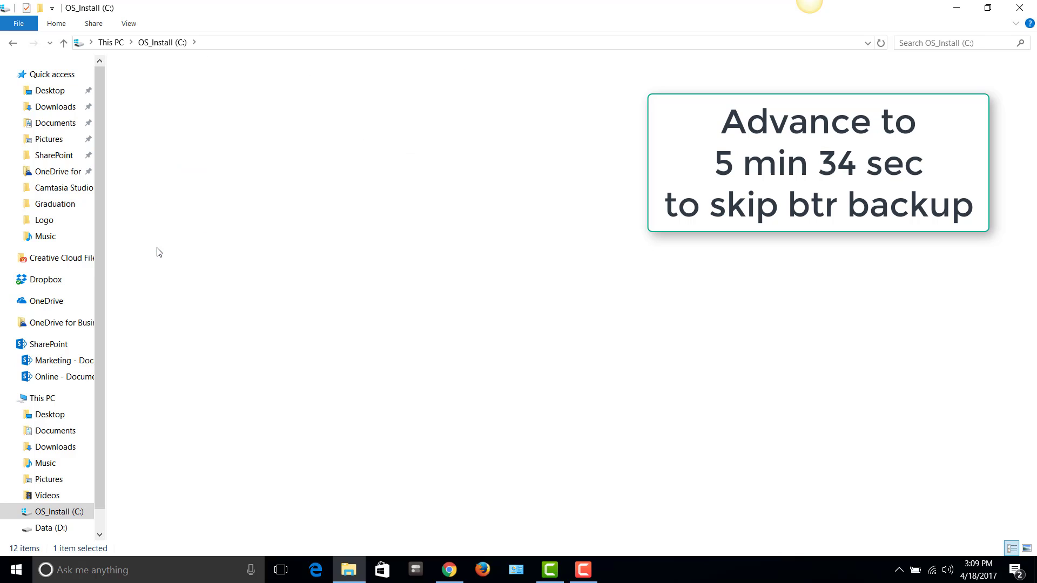
{"action": "right_click", "coordinate": [157, 248]}
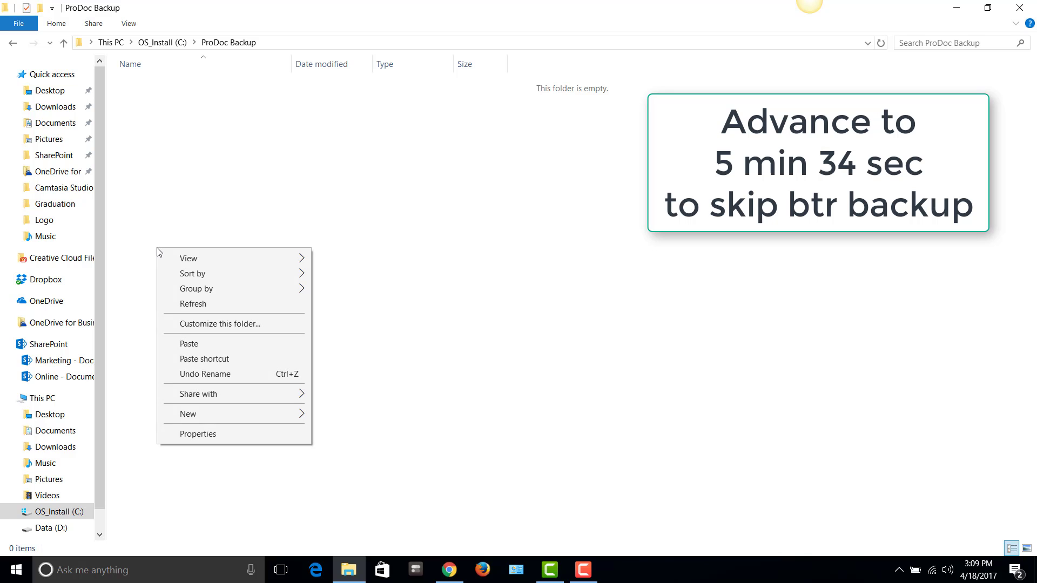
{"action": "left_click", "coordinate": [220, 346]}
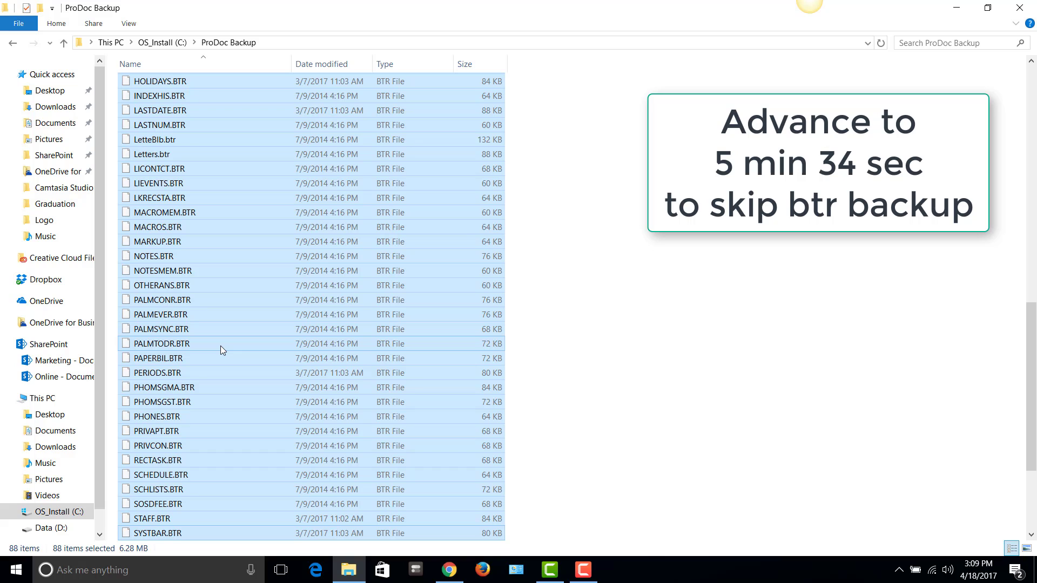
{"action": "left_click", "coordinate": [172, 43]}
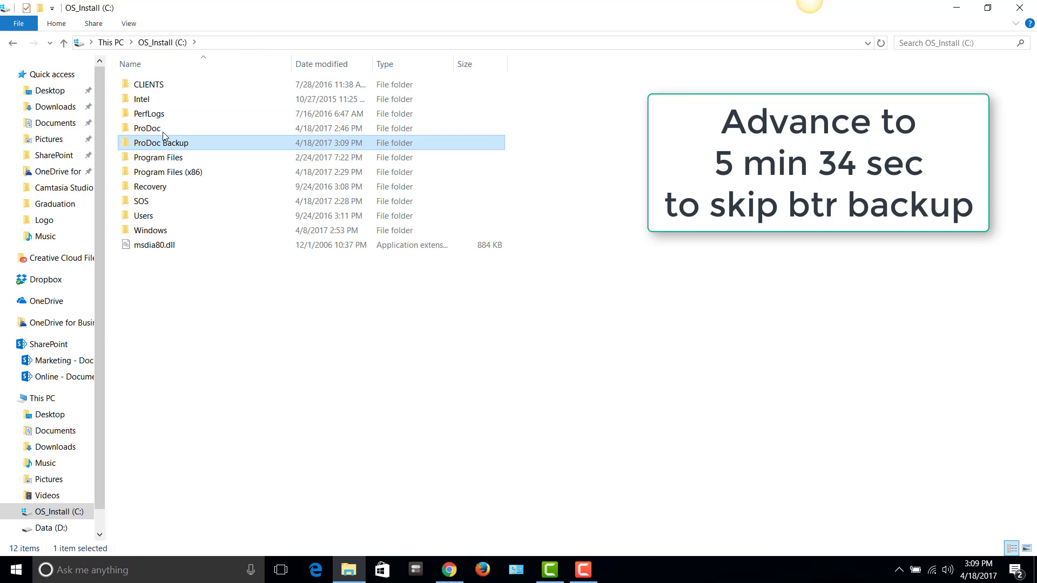
{"action": "double_click", "coordinate": [165, 133]}
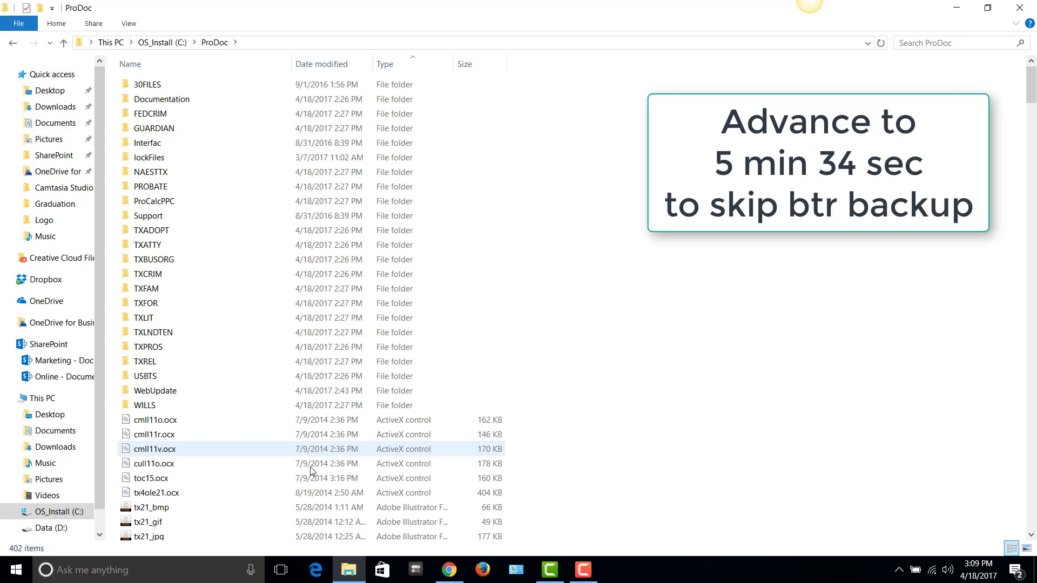
Highlight sysset.tps in the Error 161 steps, then return to the ProDoc folder in File Explorer
{"action": "left_click", "coordinate": [449, 570]}
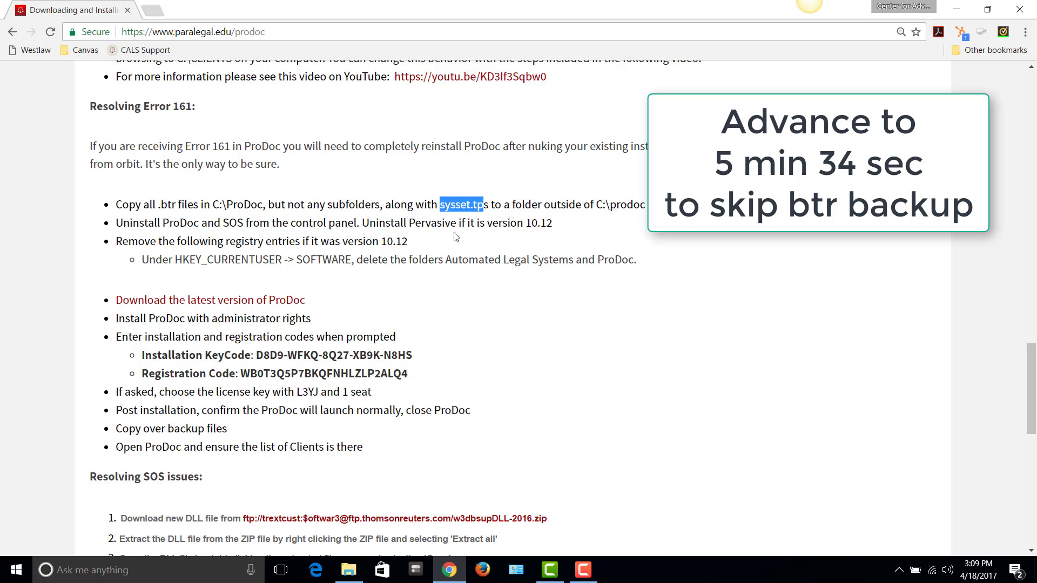
{"action": "left_click", "coordinate": [443, 207]}
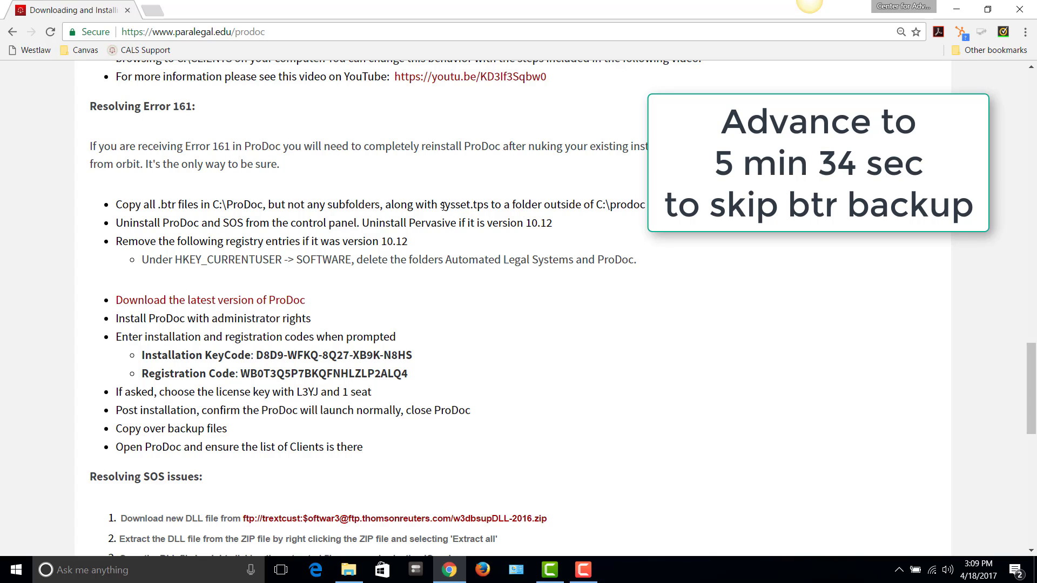
{"action": "left_click_drag", "start_coordinate": [443, 207], "coordinate": [492, 199]}
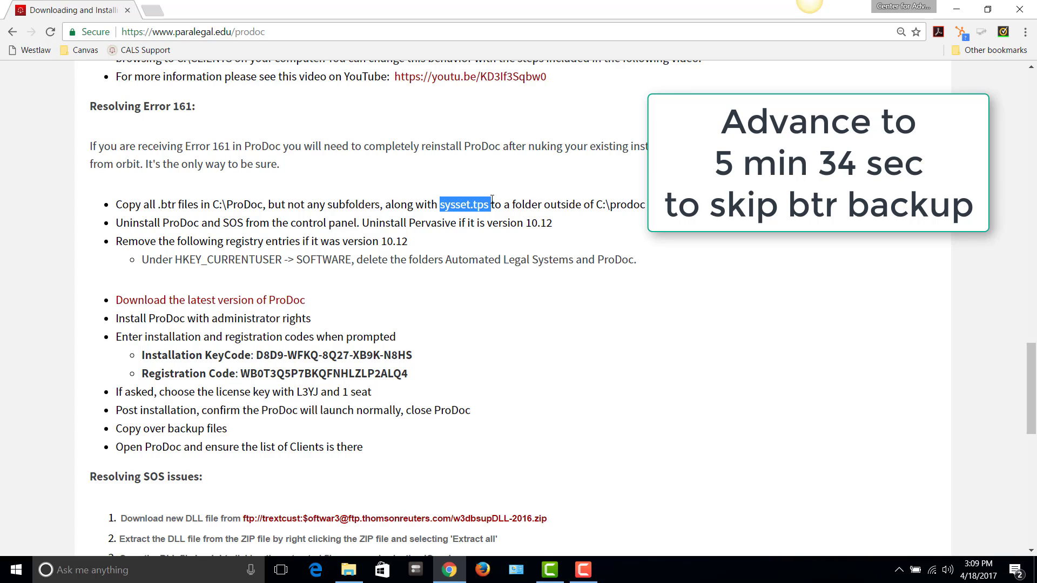
{"action": "left_click", "coordinate": [359, 218]}
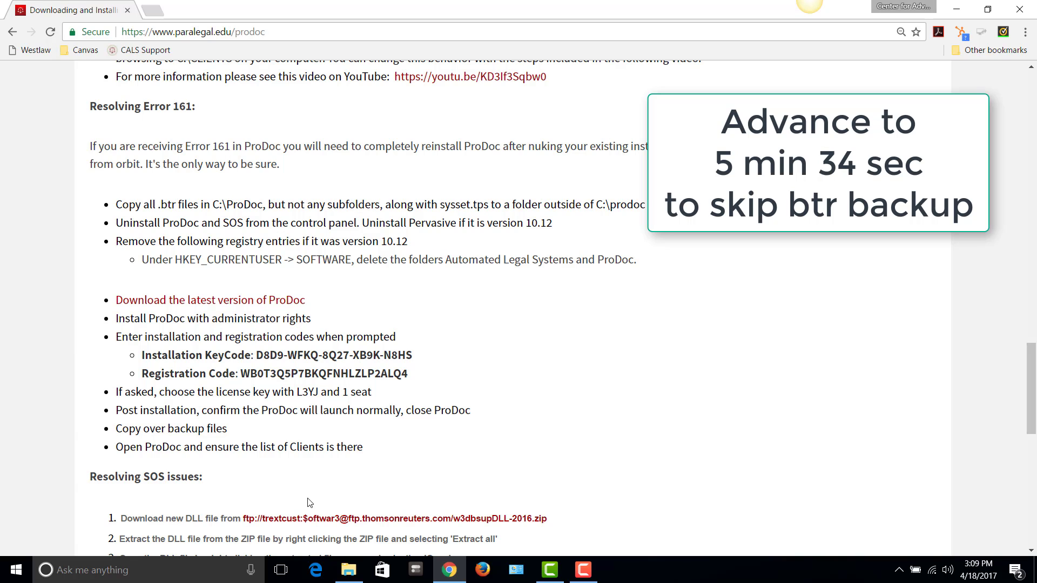
{"action": "left_click", "coordinate": [348, 570]}
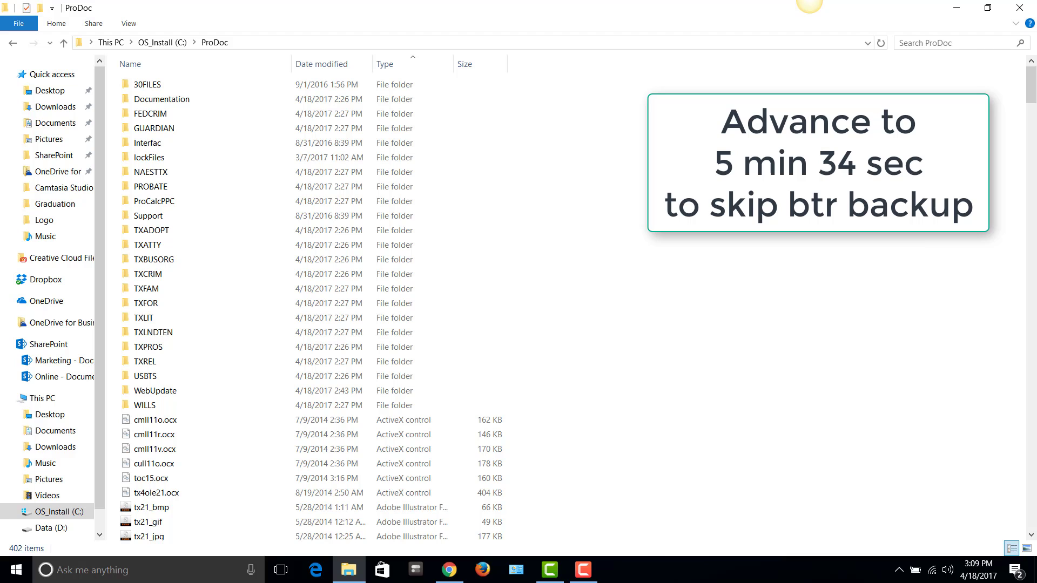
Copy SysSet.tps from the ProDoc folder
{"action": "left_click_drag", "start_coordinate": [1032, 81], "coordinate": [1033, 511]}
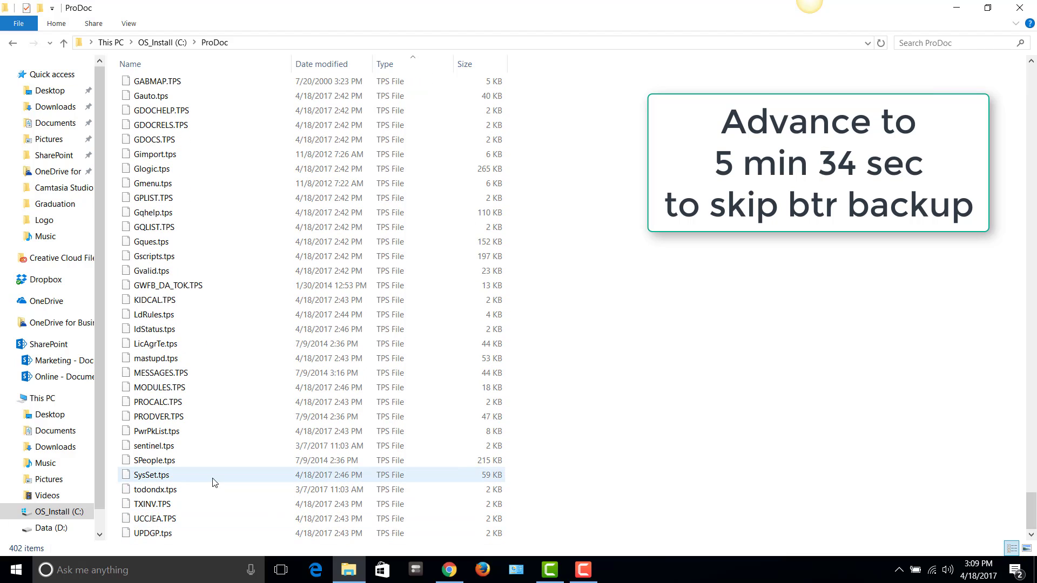
{"action": "left_click", "coordinate": [179, 476]}
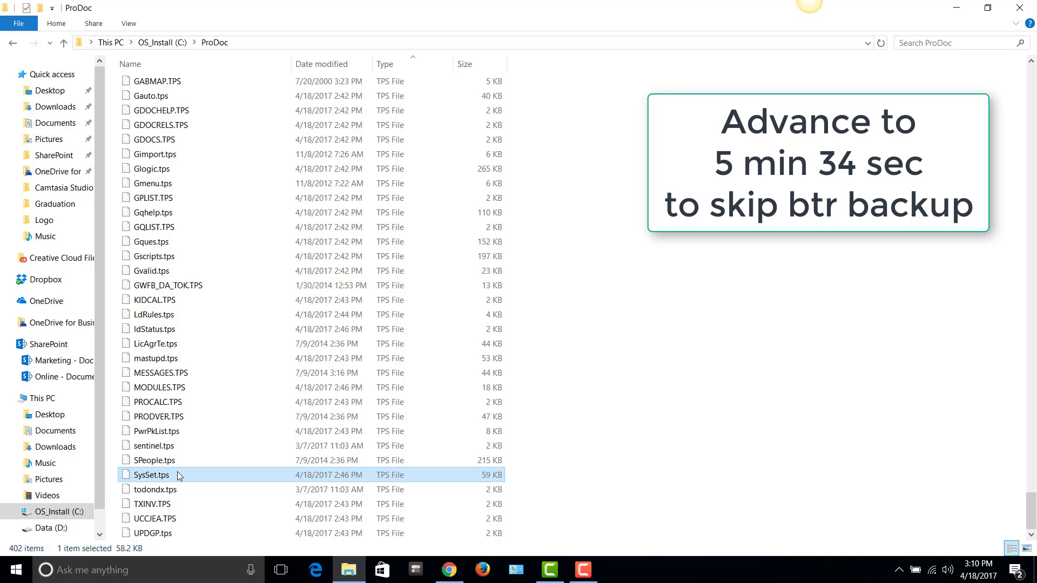
{"action": "right_click", "coordinate": [178, 476]}
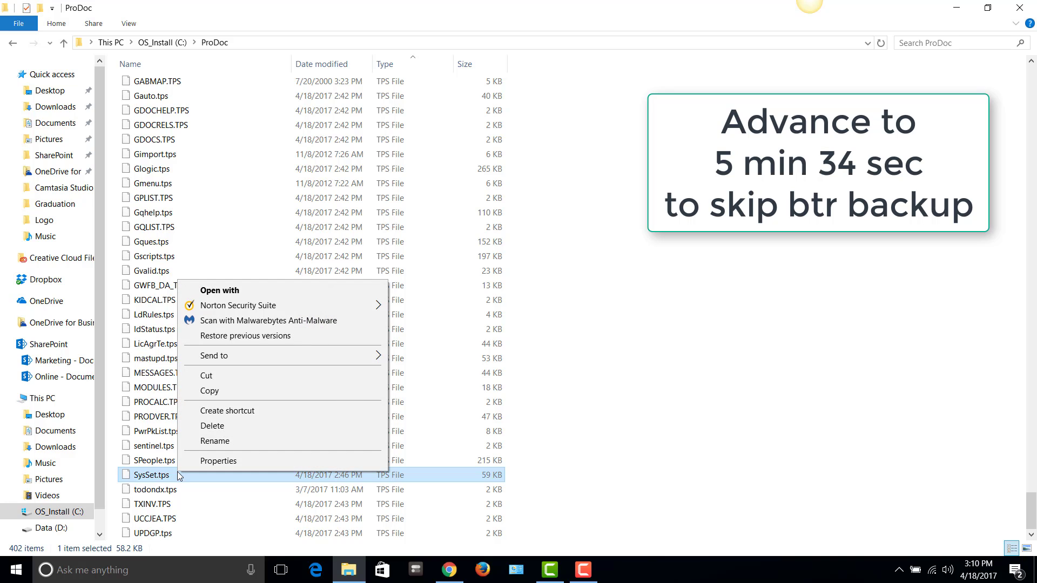
{"action": "left_click", "coordinate": [216, 391]}
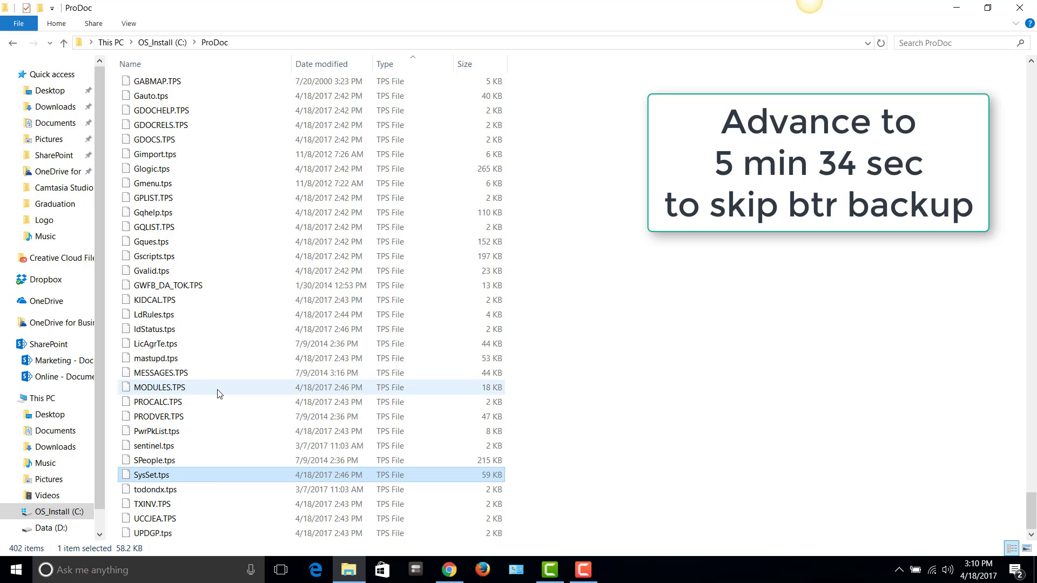
Paste SysSet.tps into C:\ProDoc Backup, then close File Explorer
{"action": "left_click", "coordinate": [155, 43]}
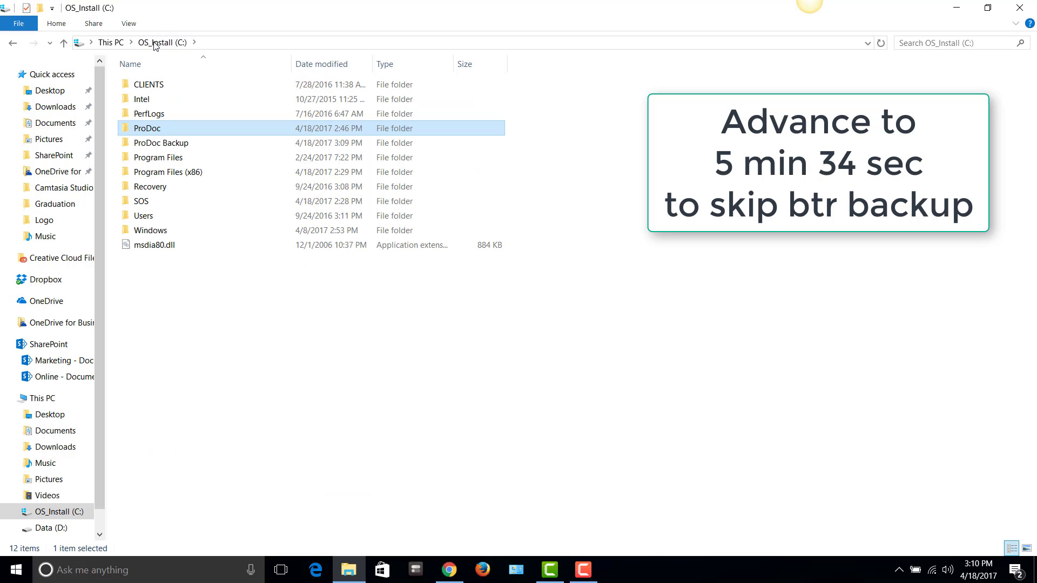
{"action": "double_click", "coordinate": [156, 142]}
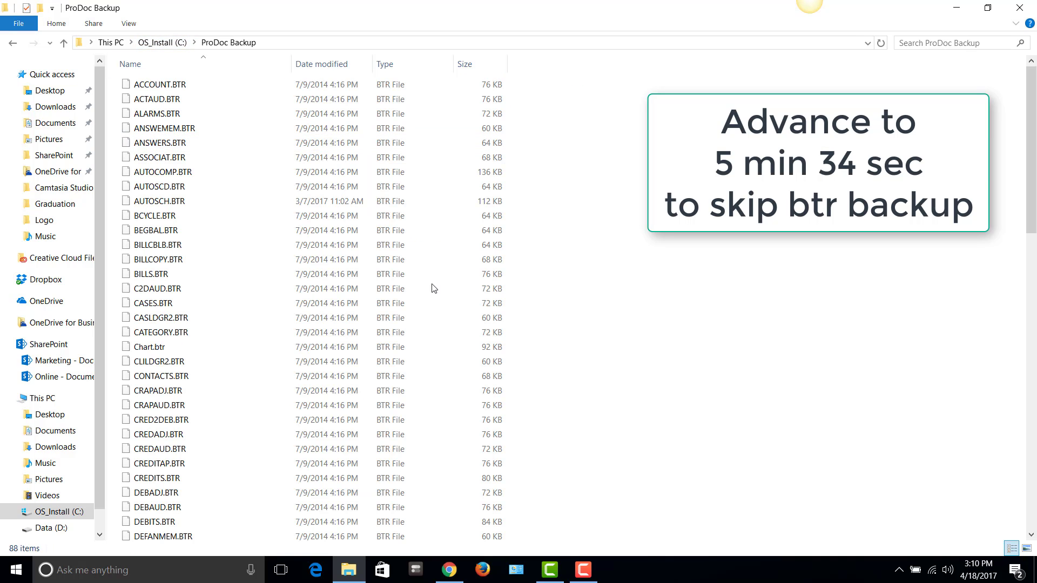
{"action": "right_click", "coordinate": [533, 324]}
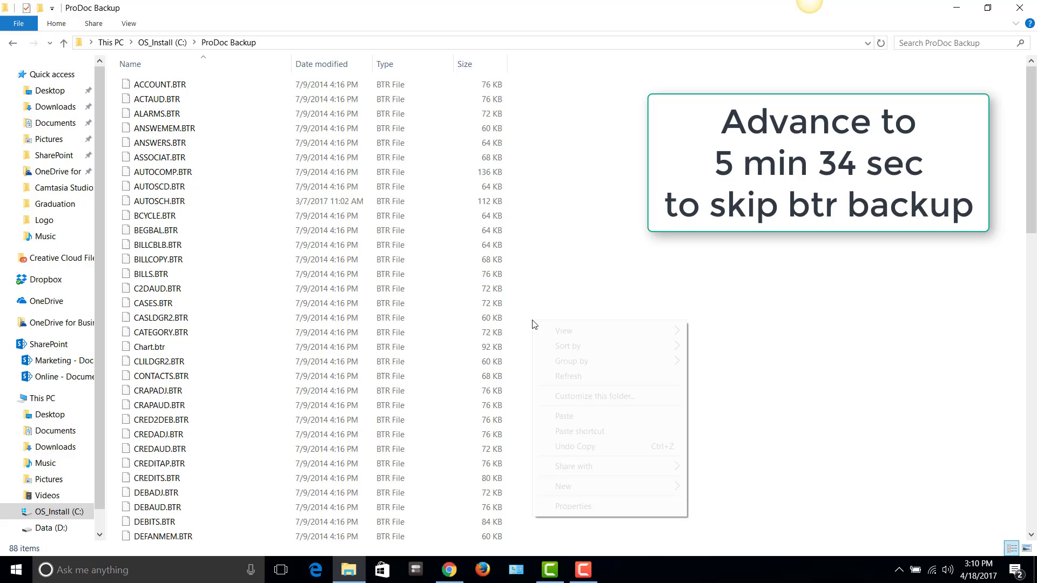
{"action": "left_click", "coordinate": [562, 416]}
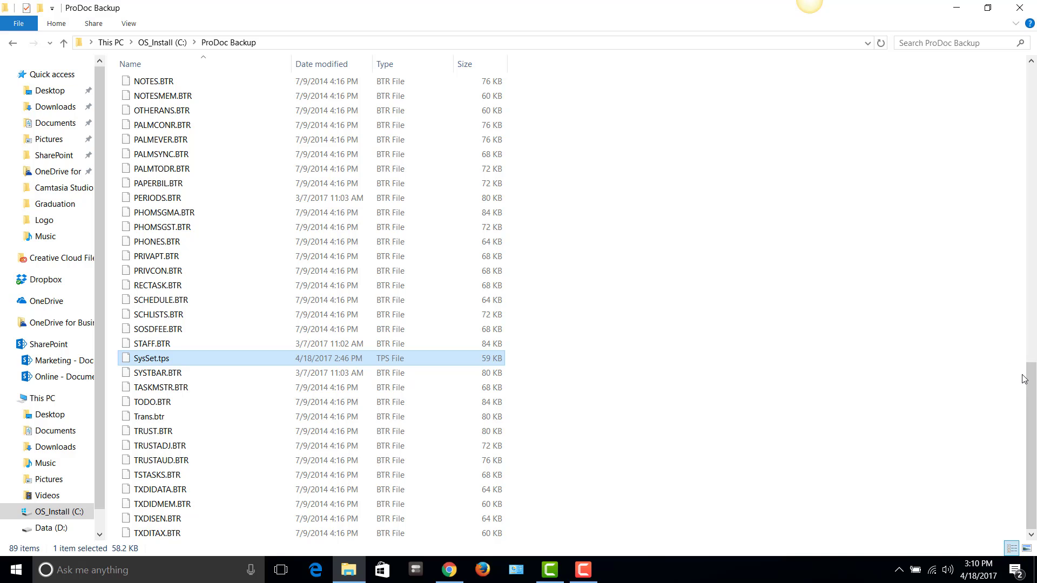
{"action": "left_click_drag", "start_coordinate": [1031, 382], "coordinate": [1031, 87]}
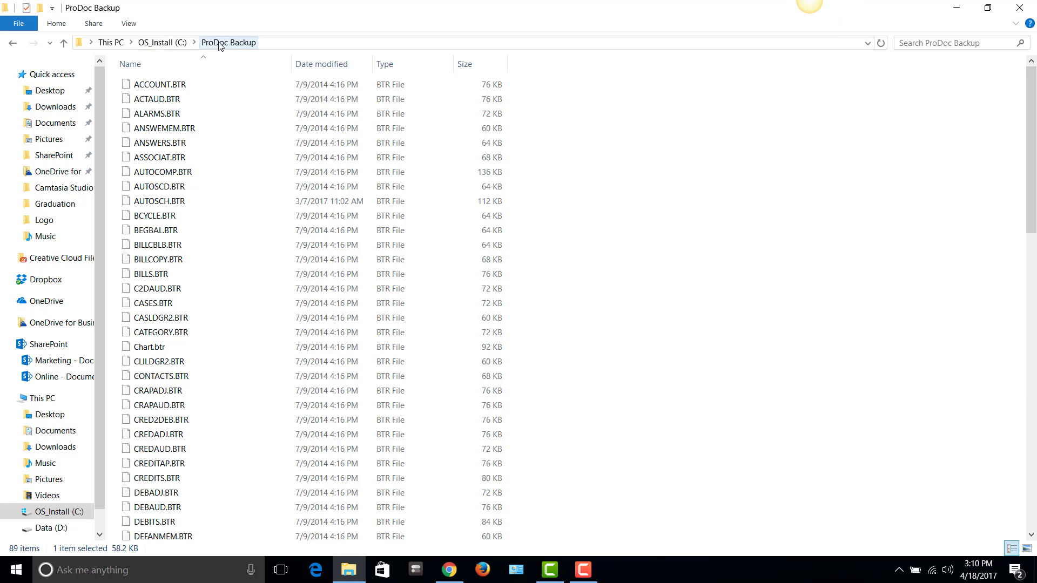
{"action": "left_click", "coordinate": [178, 42]}
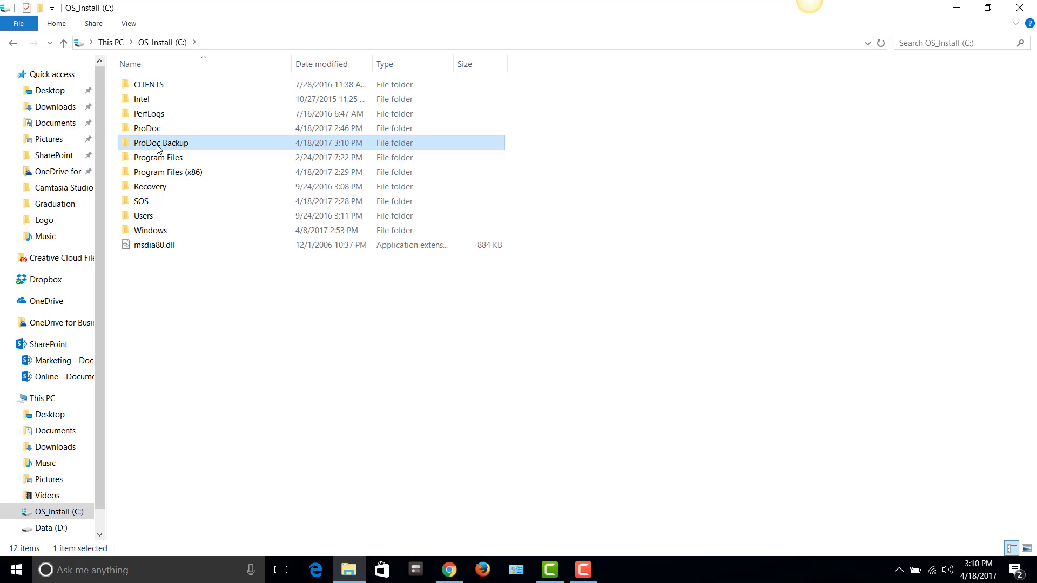
{"action": "left_click", "coordinate": [1019, 12]}
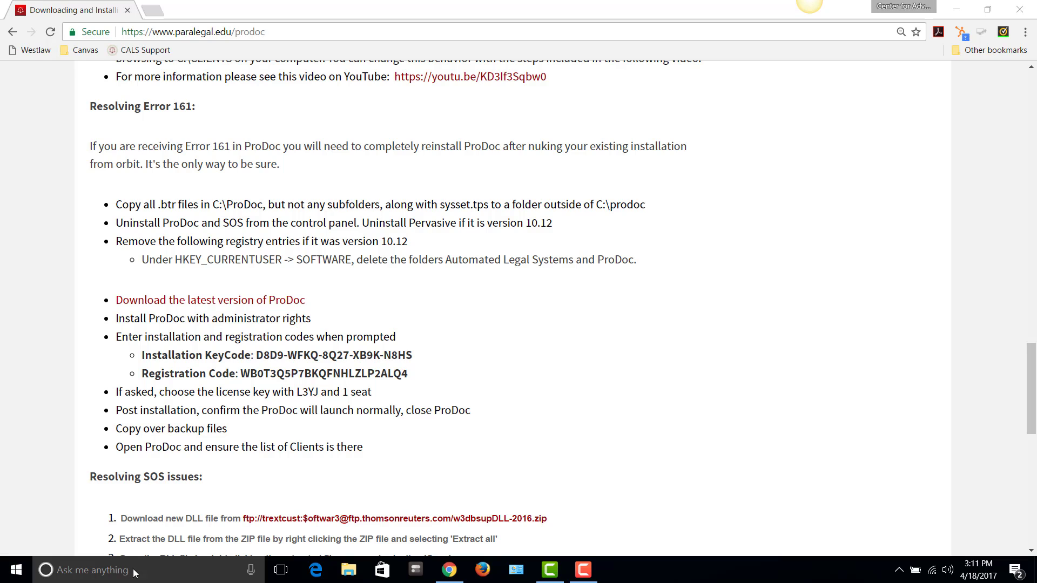
Open Control Panel by searching 'control', close Settings, and move the window up slightly
{"action": "left_click", "coordinate": [98, 571]}
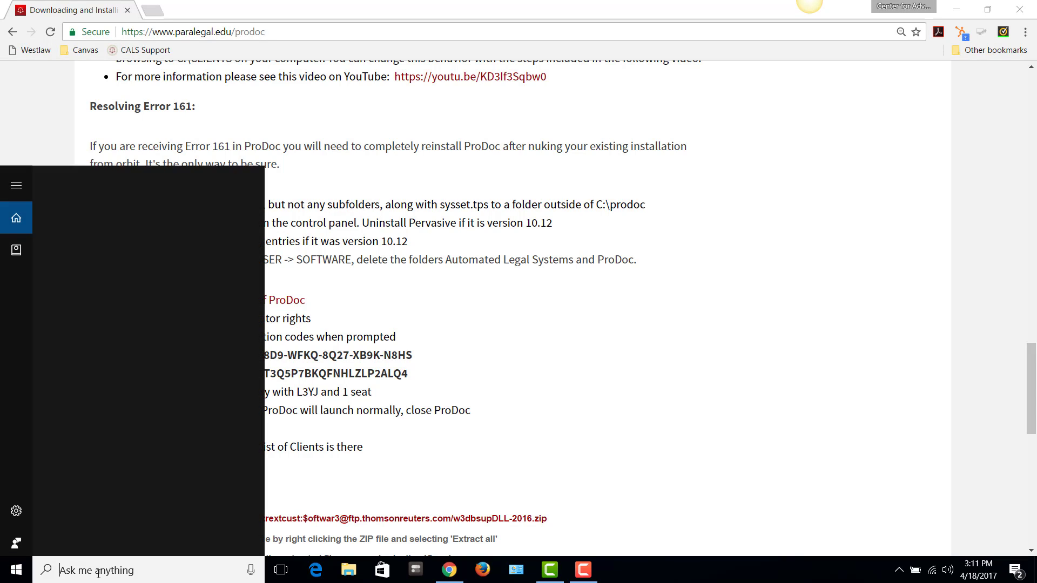
{"action": "type", "text": "con"}
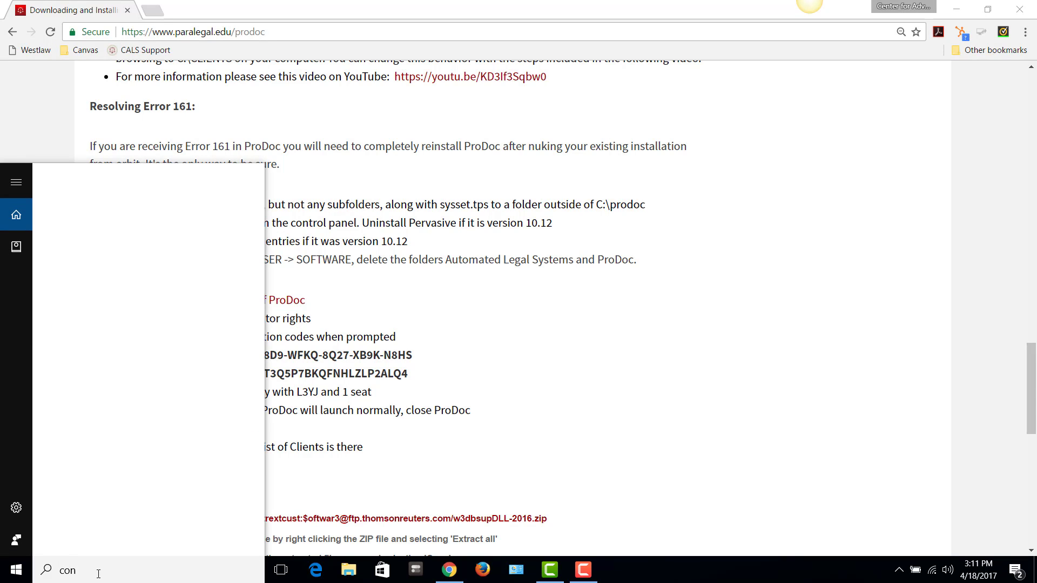
{"action": "type", "text": "trol"}
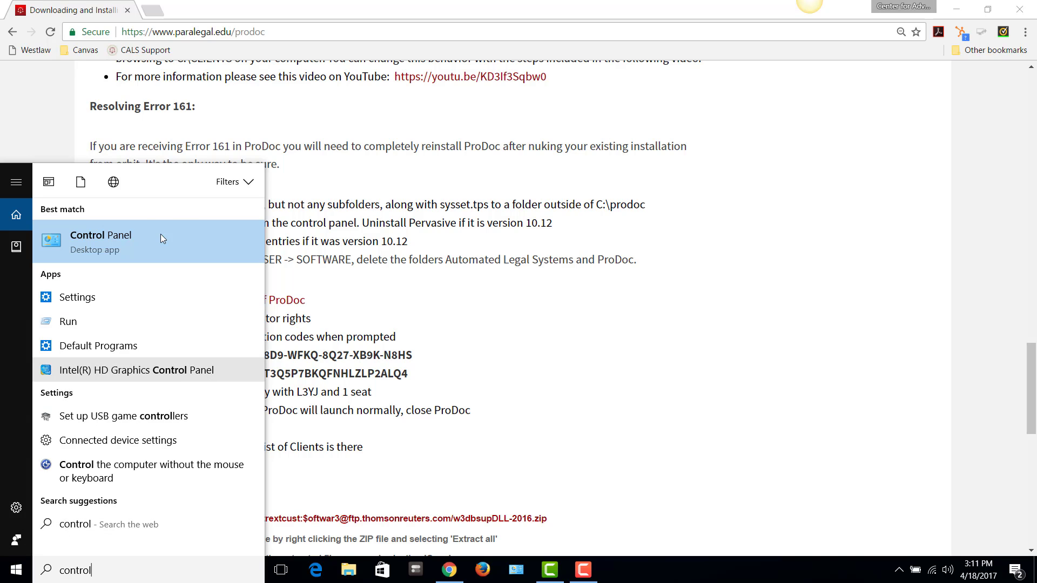
{"action": "left_click", "coordinate": [131, 245]}
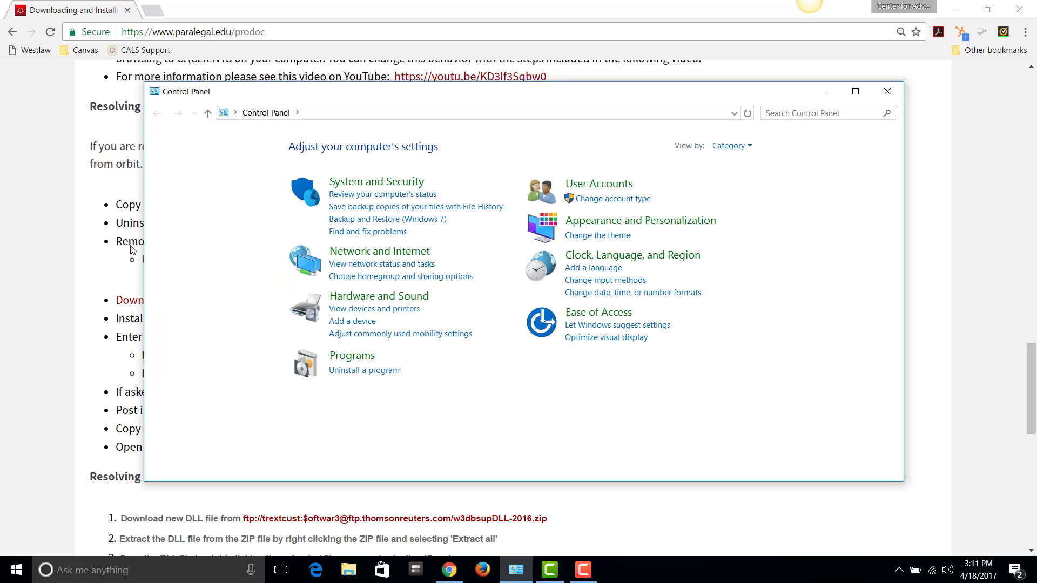
{"action": "left_click", "coordinate": [17, 570]}
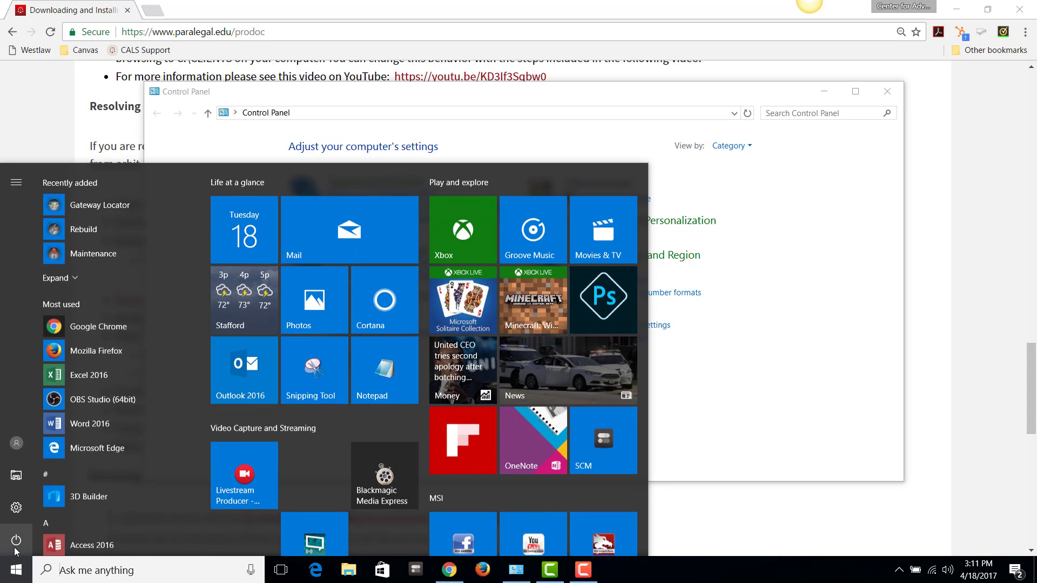
{"action": "left_click", "coordinate": [17, 510]}
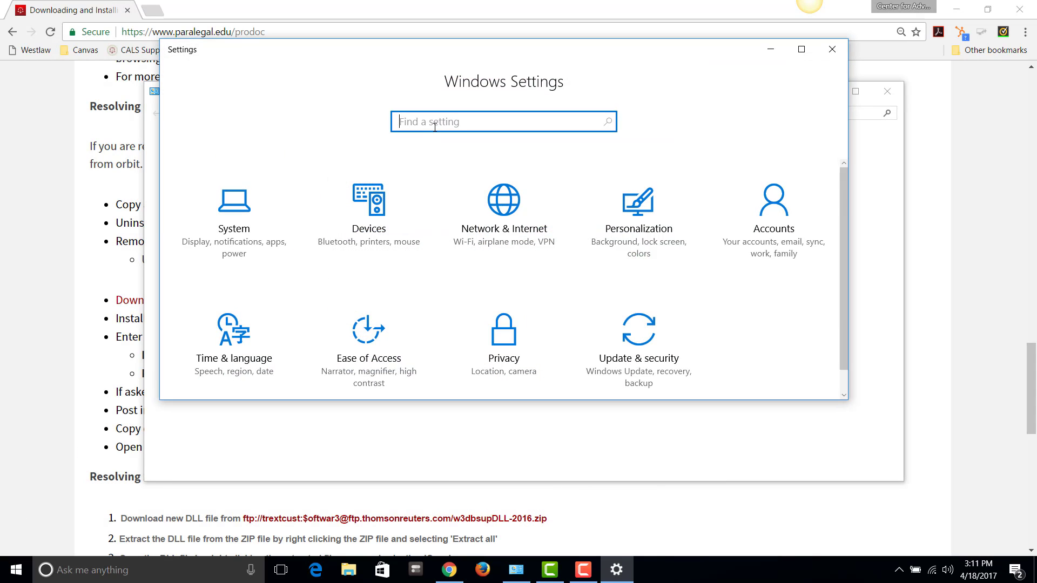
{"action": "type", "text": "control"}
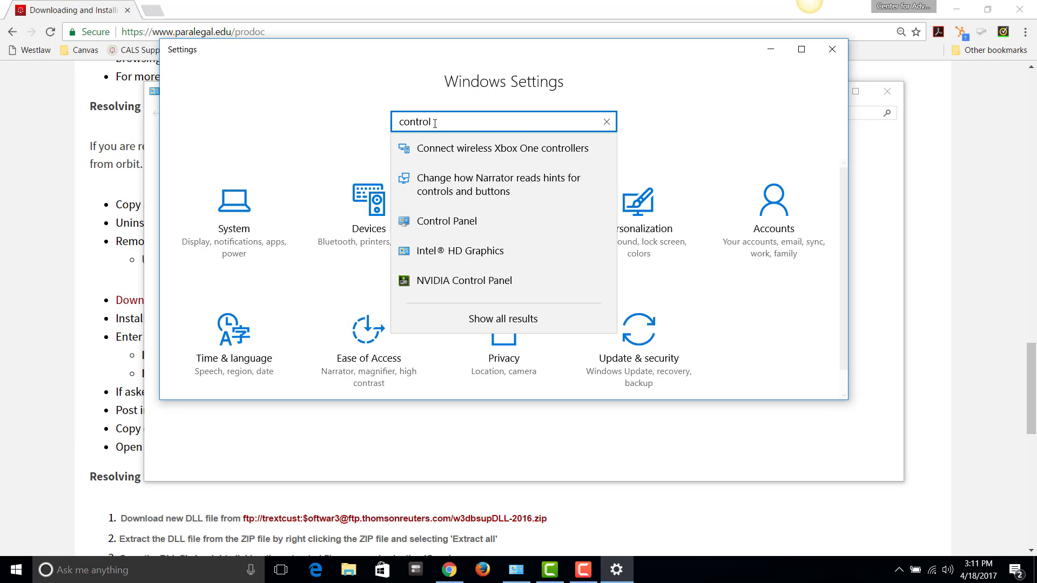
{"action": "left_click", "coordinate": [449, 221]}
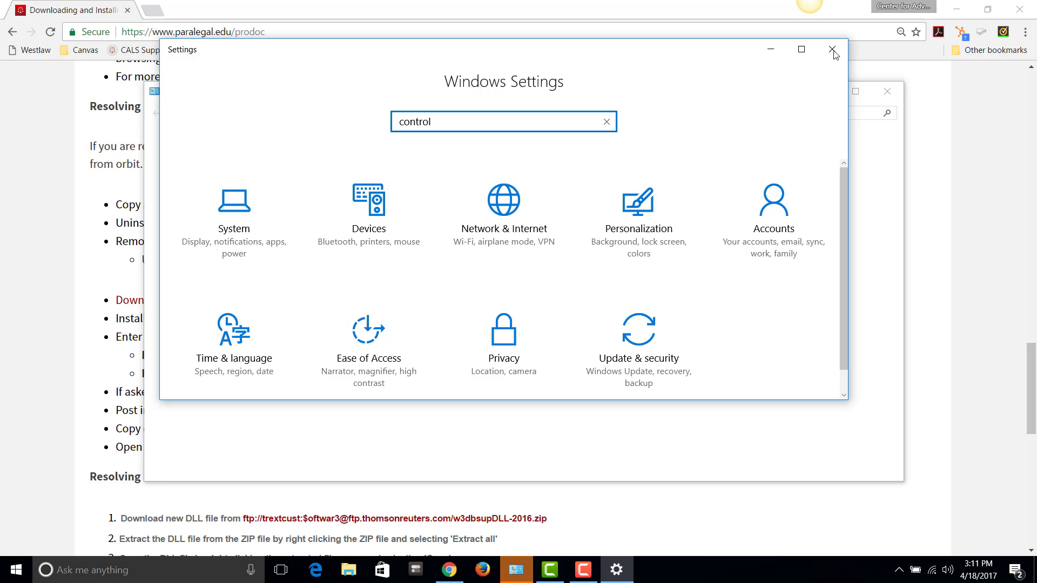
{"action": "left_click", "coordinate": [503, 573]}
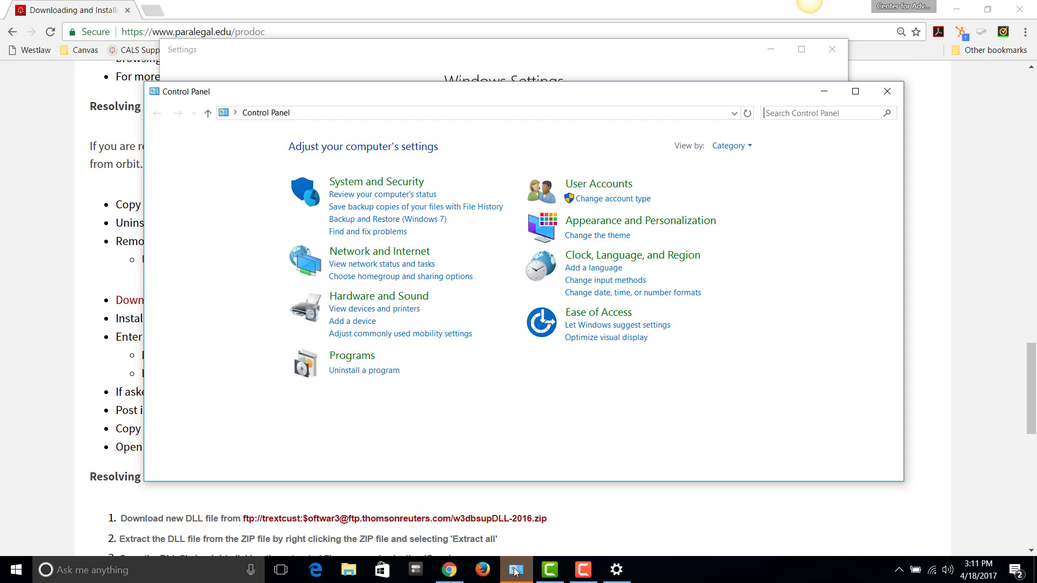
{"action": "left_click", "coordinate": [832, 50]}
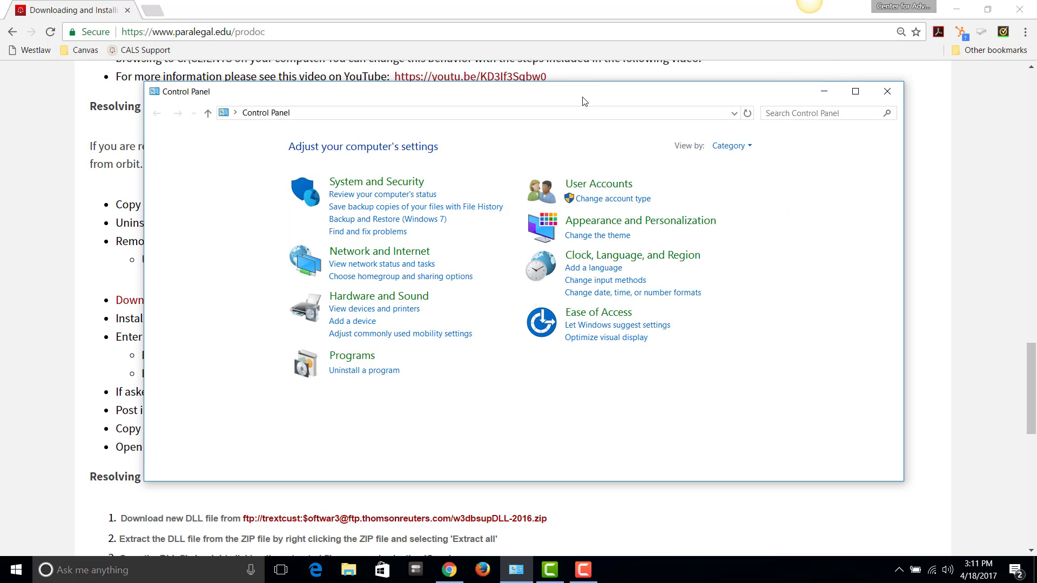
{"action": "left_click_drag", "start_coordinate": [520, 105], "coordinate": [515, 86]}
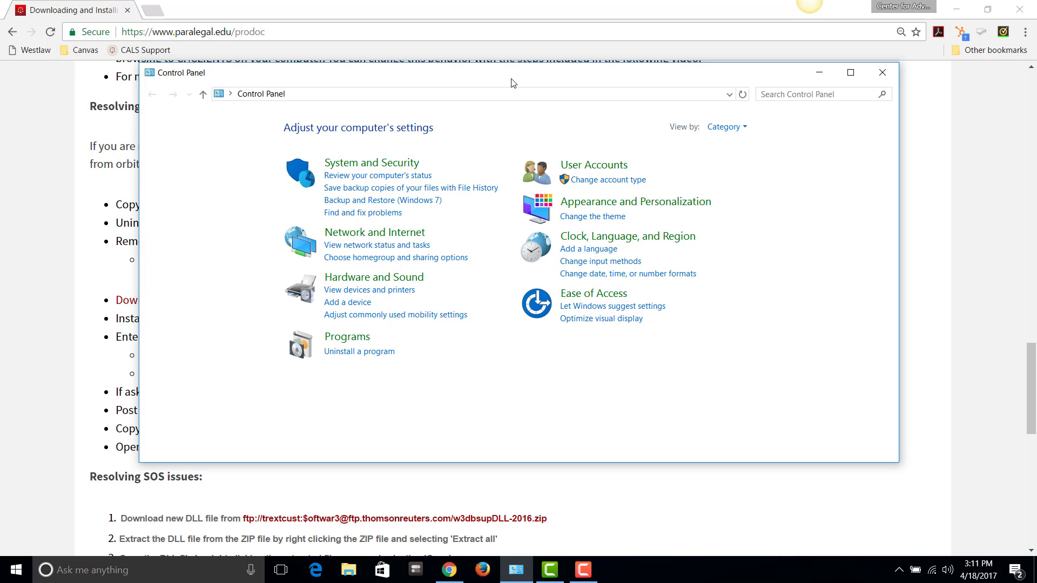
Uninstall ProDoc from Programs and Features, confirming complete removal and finishing the wizard
{"action": "left_click", "coordinate": [360, 351]}
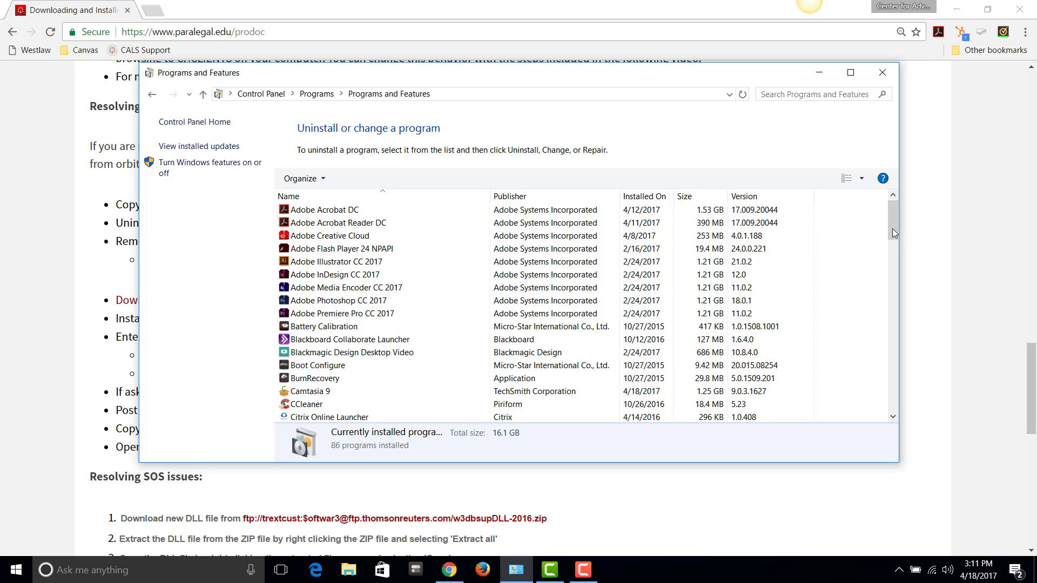
{"action": "left_click_drag", "start_coordinate": [896, 227], "coordinate": [914, 386]}
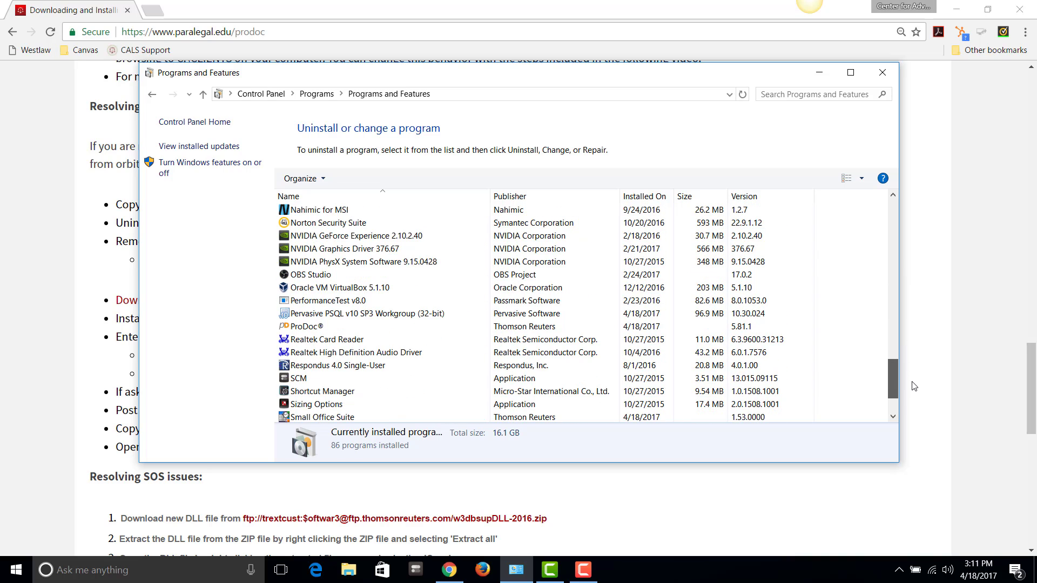
{"action": "left_click", "coordinate": [379, 329]}
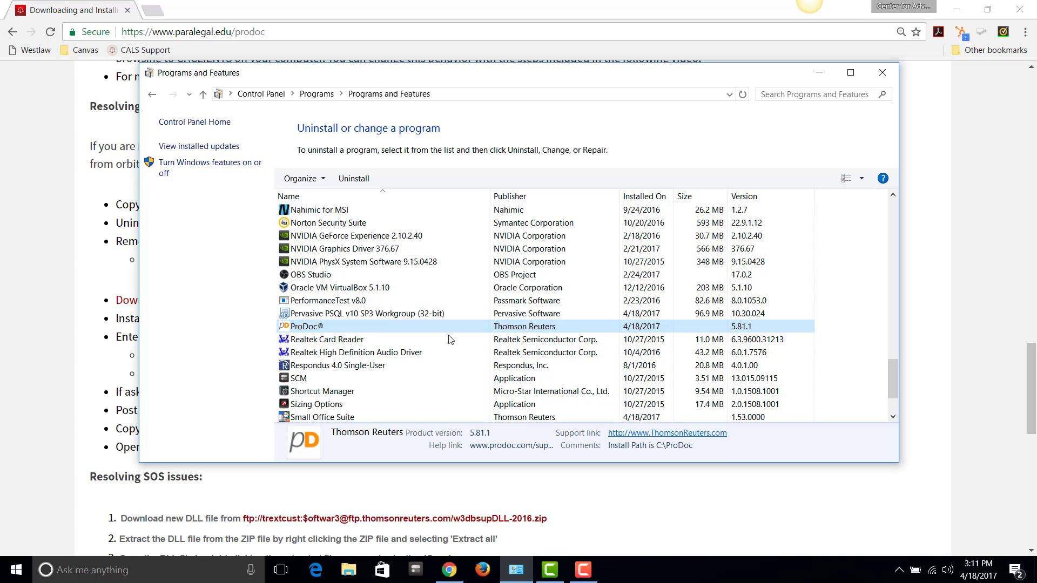
{"action": "left_click", "coordinate": [353, 179]}
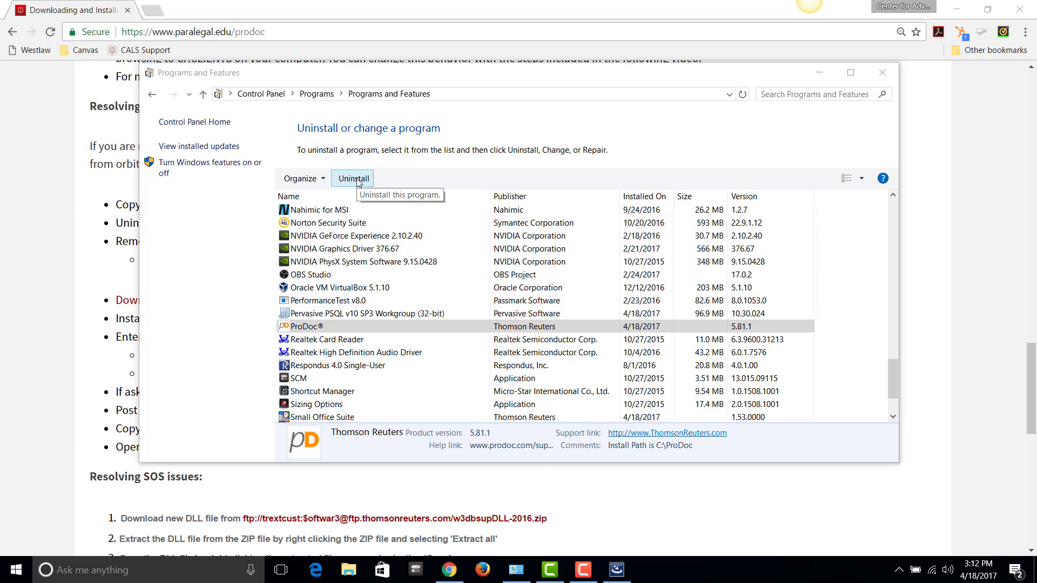
{"action": "left_click", "coordinate": [354, 179]}
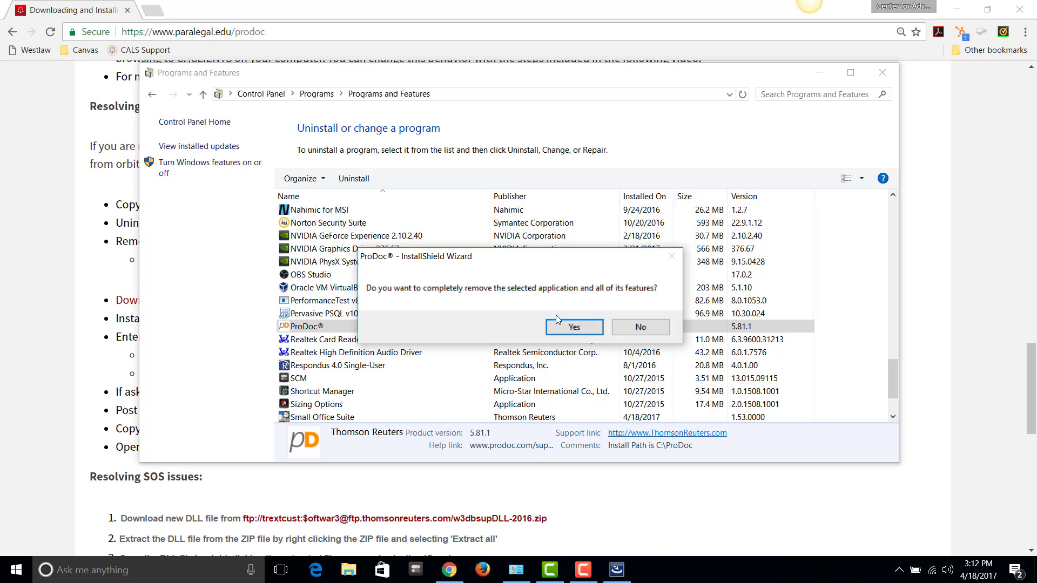
{"action": "left_click", "coordinate": [570, 326]}
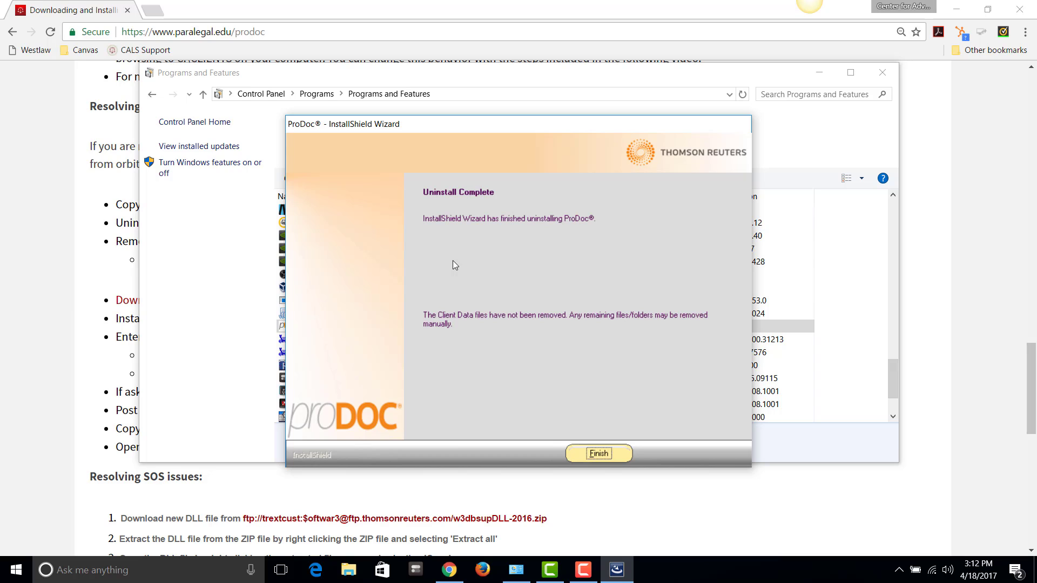
{"action": "left_click", "coordinate": [593, 452]}
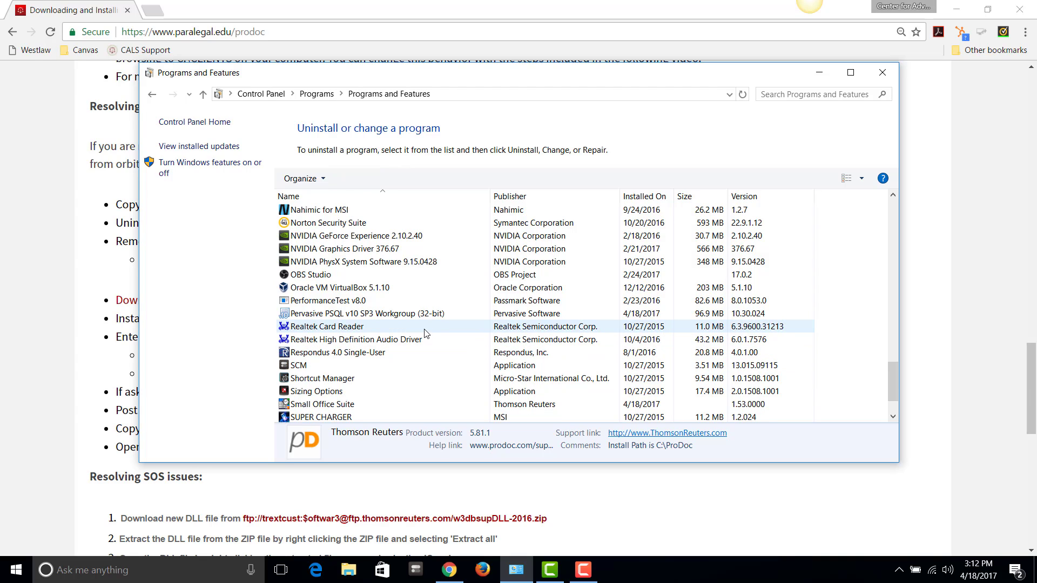
Remove Small Office Suite from the installed programs, confirming with Yes and clicking Finish
{"action": "left_click", "coordinate": [359, 406]}
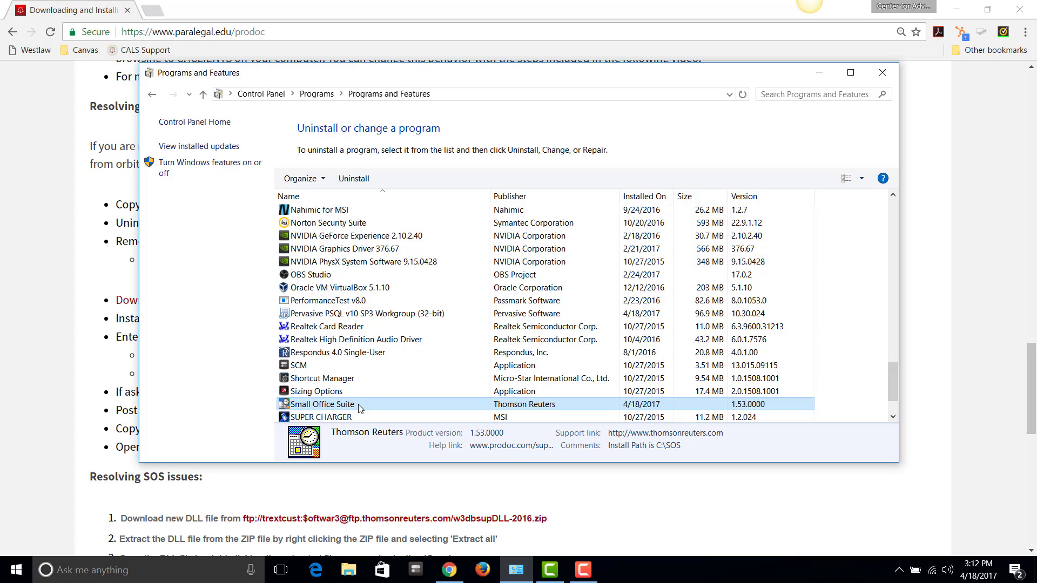
{"action": "left_click", "coordinate": [359, 179]}
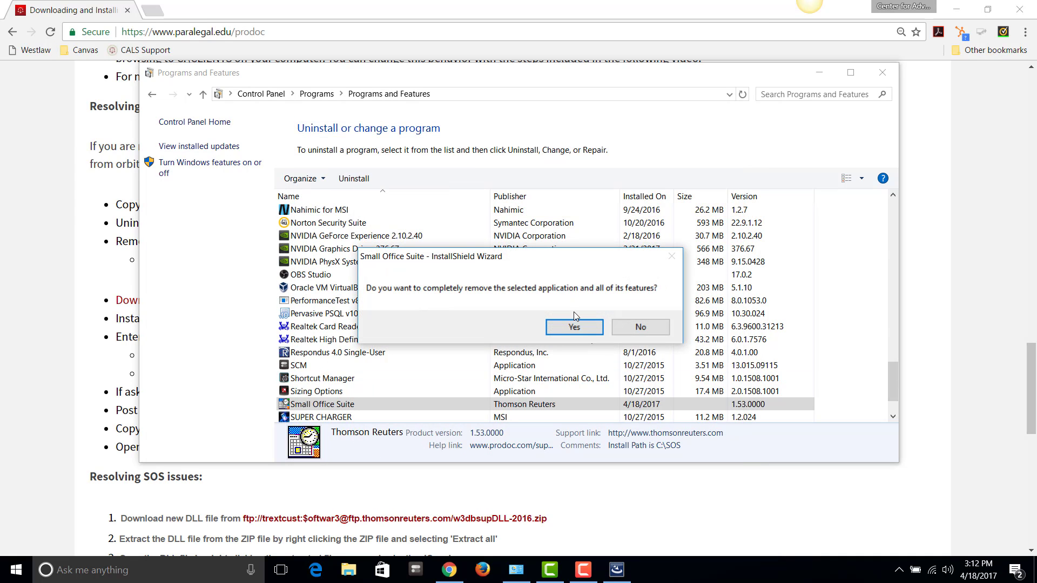
{"action": "left_click", "coordinate": [574, 325]}
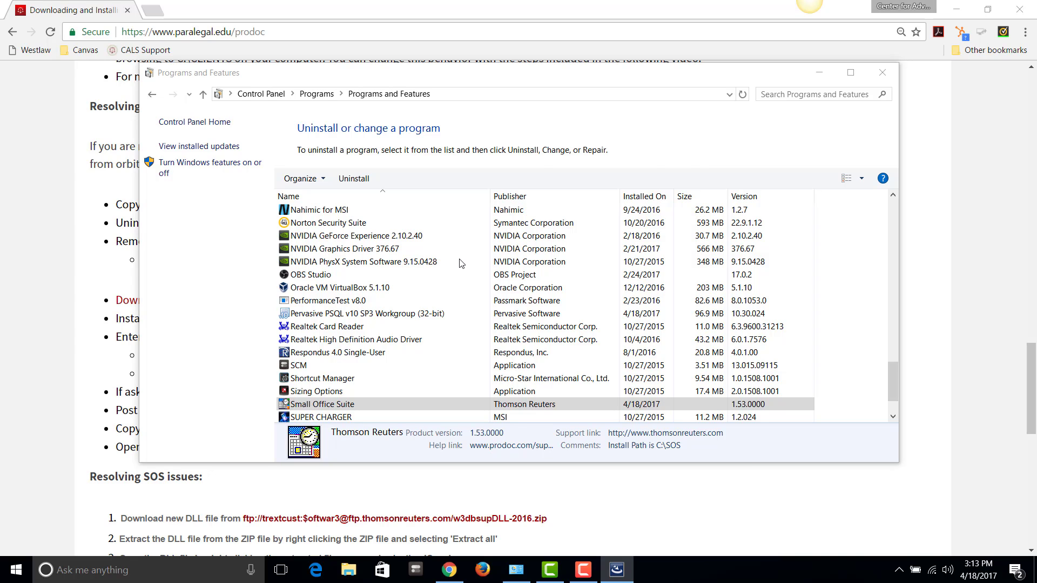
{"action": "left_click", "coordinate": [598, 455]}
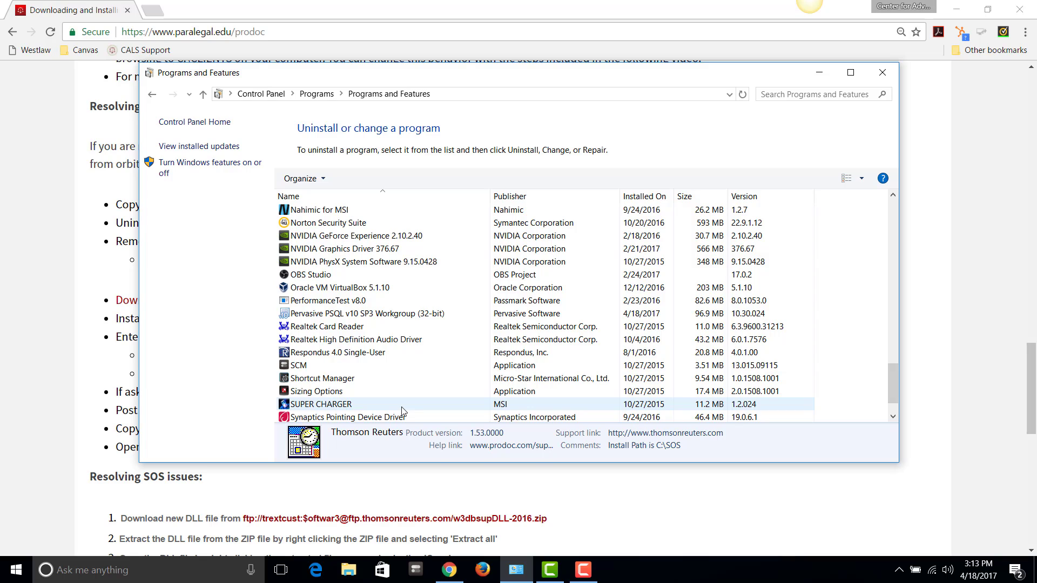
Uninstall Pervasive PSQL v10 SP3 Workgroup, then bring the Chrome instructions page forward
{"action": "left_click", "coordinate": [361, 316]}
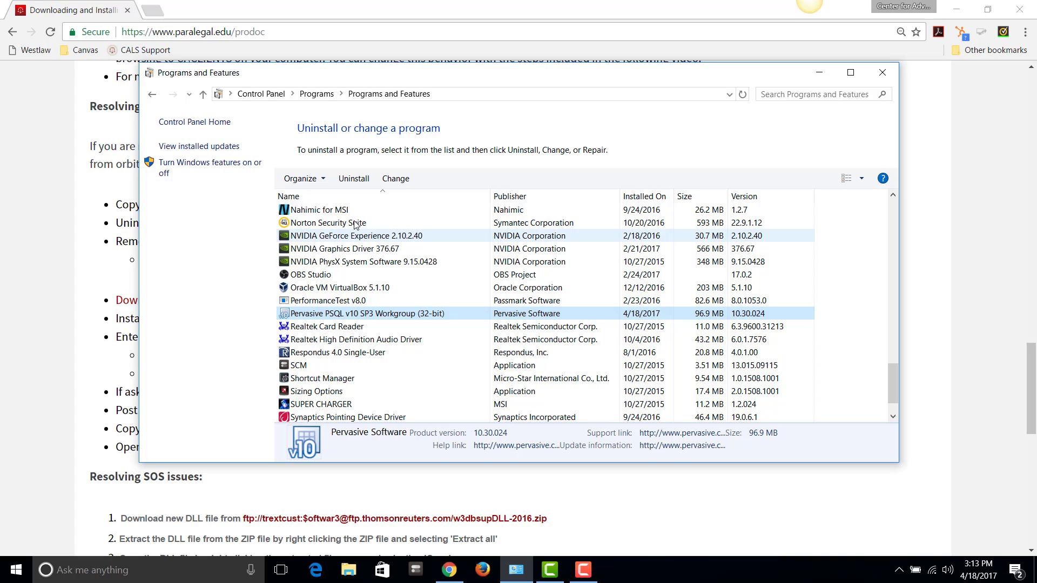
{"action": "left_click", "coordinate": [354, 183]}
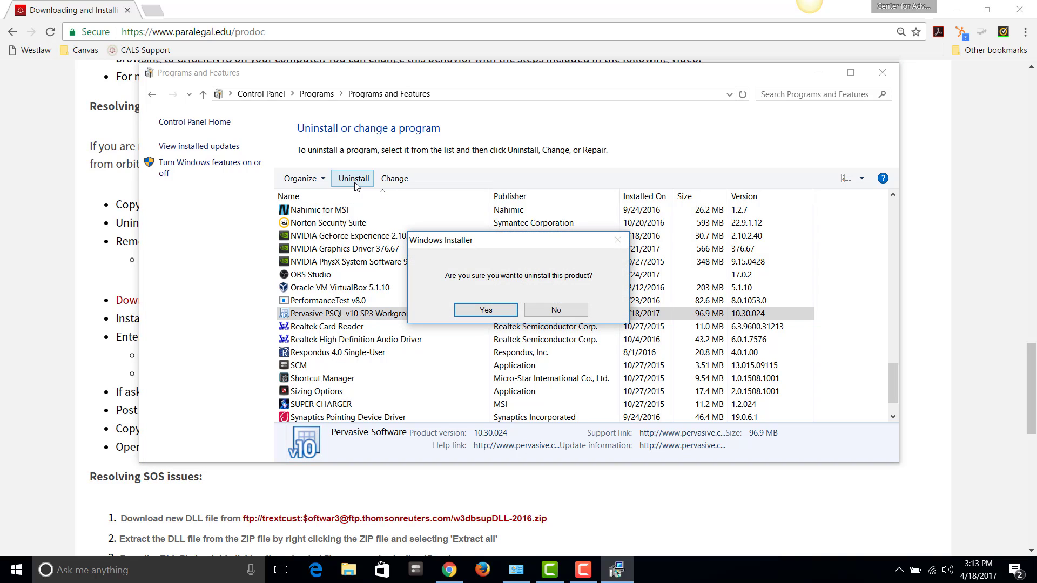
{"action": "left_click", "coordinate": [479, 311]}
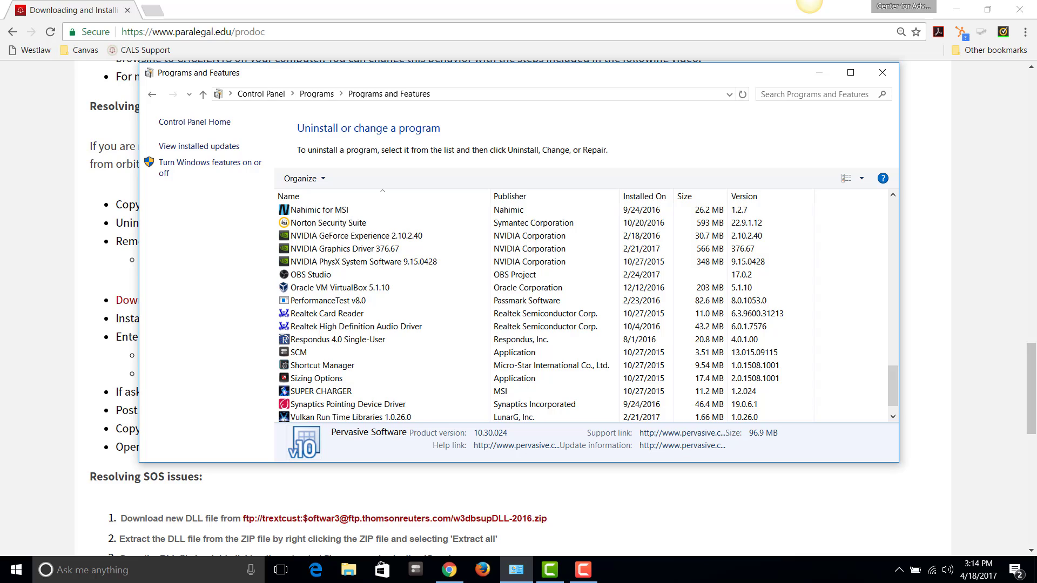
{"action": "left_click", "coordinate": [374, 510]}
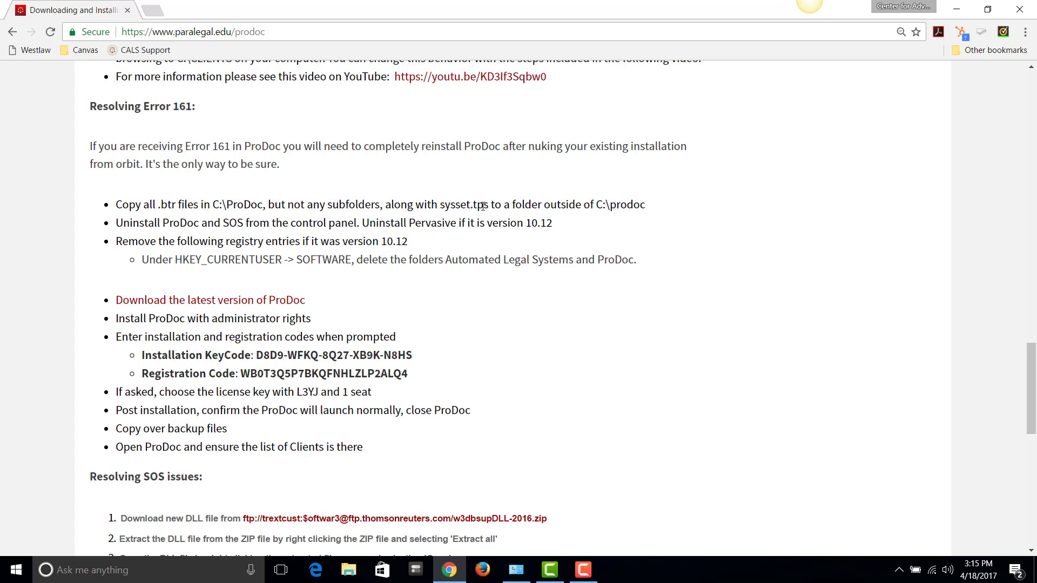
Close Programs and Features, minimize Chrome, and search Windows for regedit
{"action": "left_click", "coordinate": [517, 572]}
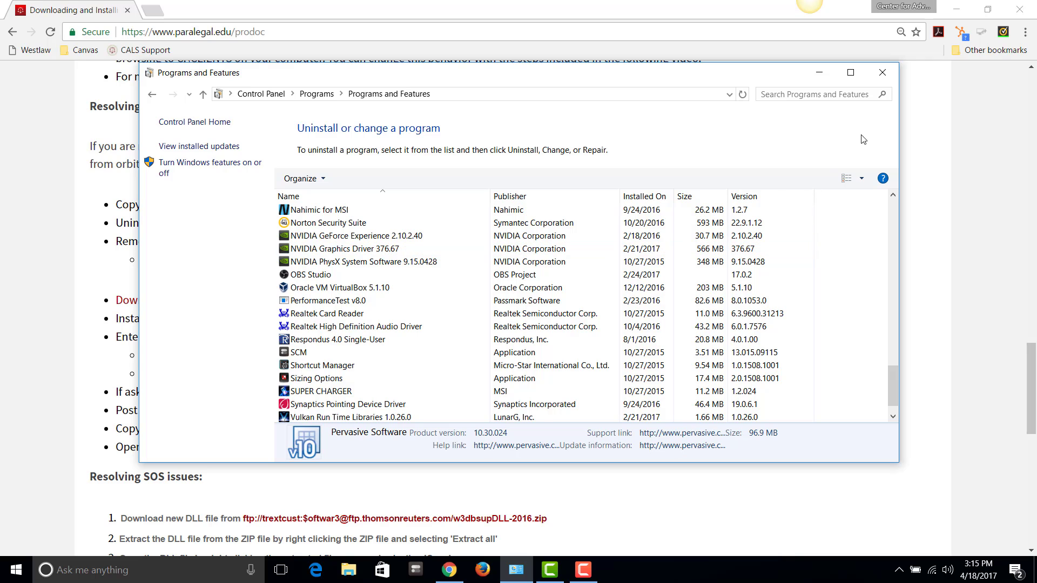
{"action": "left_click", "coordinate": [884, 73]}
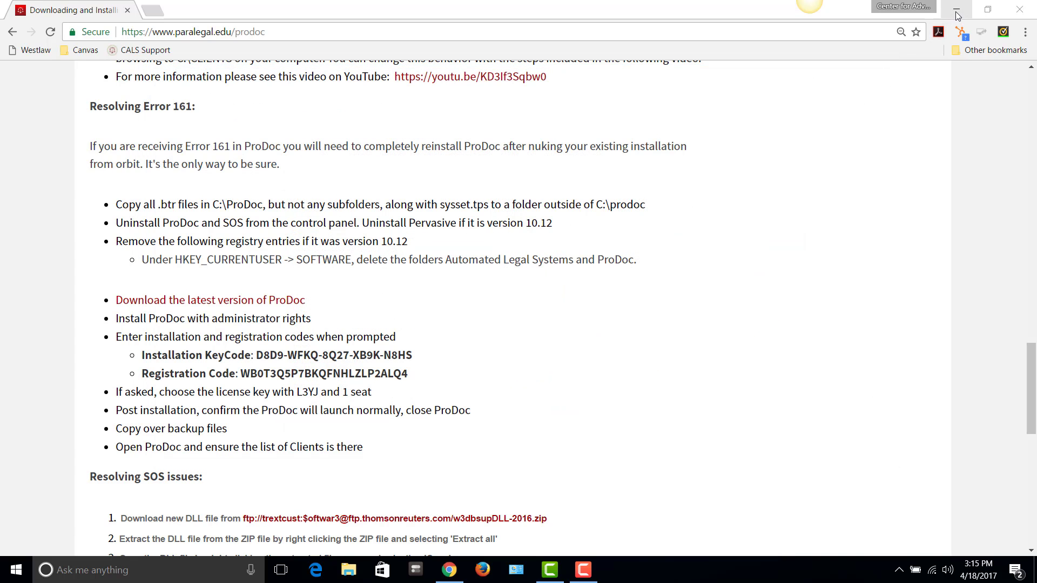
{"action": "left_click", "coordinate": [956, 10]}
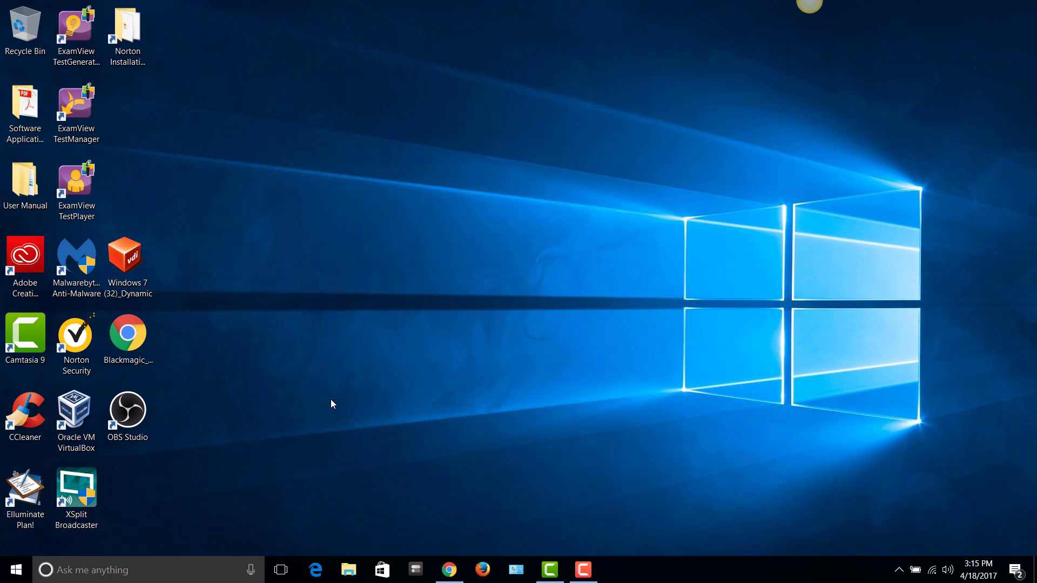
{"action": "left_click", "coordinate": [167, 576]}
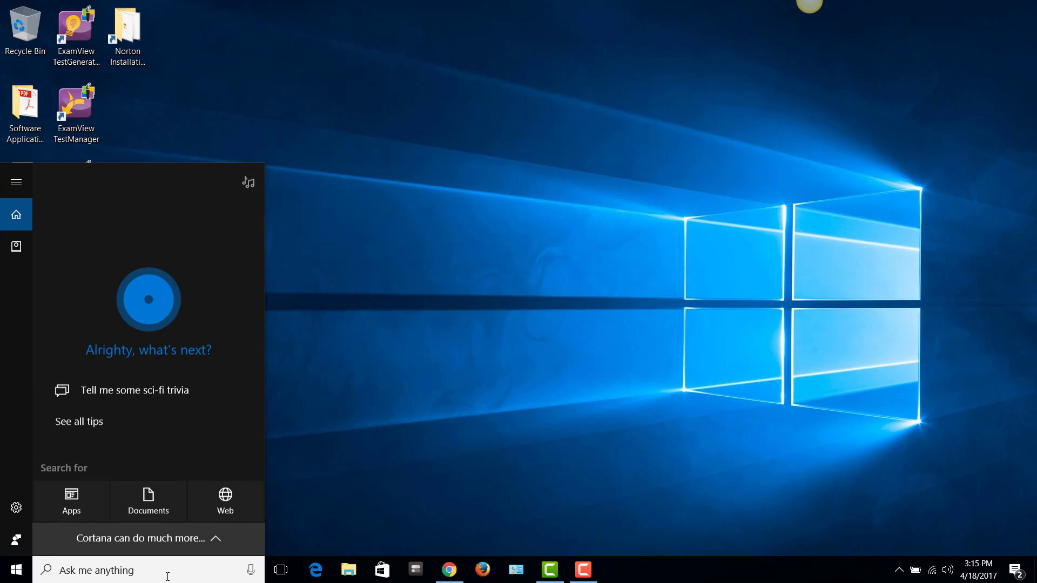
{"action": "type", "text": "regedit"}
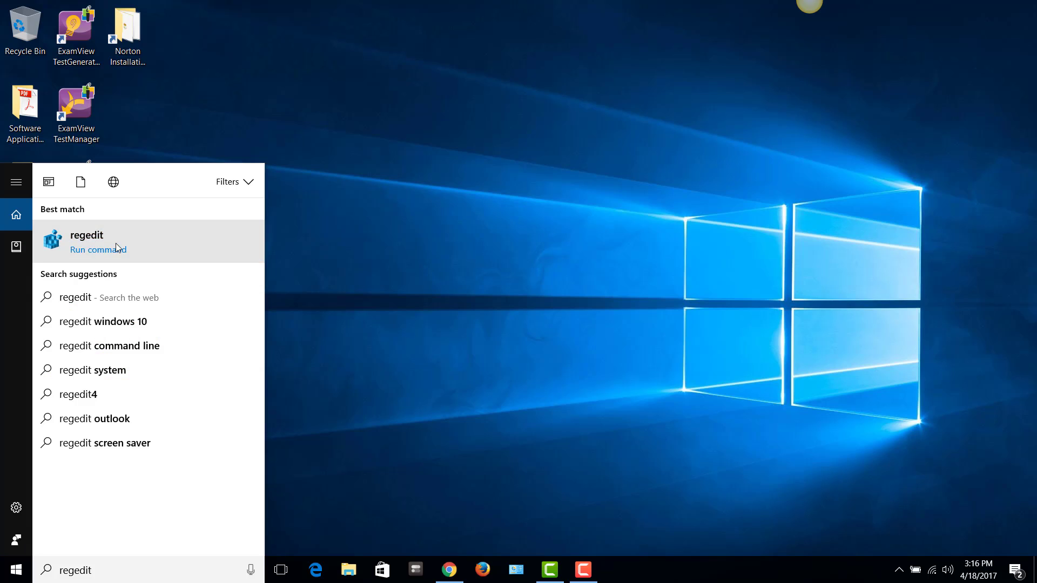
Launch Registry Editor and expand HKEY_CURRENT_USER\SOFTWARE to locate the ProDoc key
{"action": "left_click", "coordinate": [116, 243]}
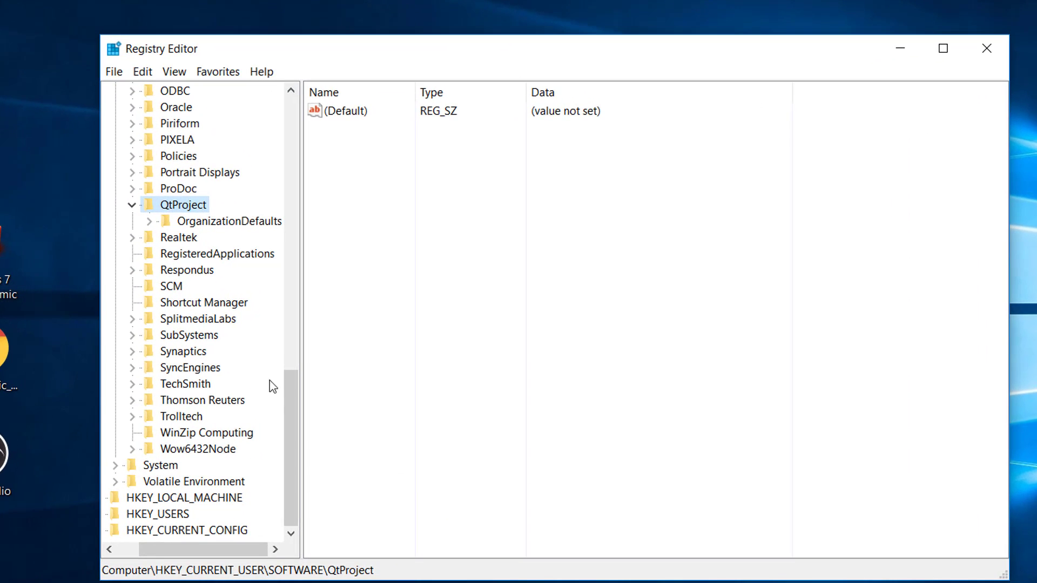
{"action": "left_click_drag", "start_coordinate": [290, 393], "coordinate": [276, 124]}
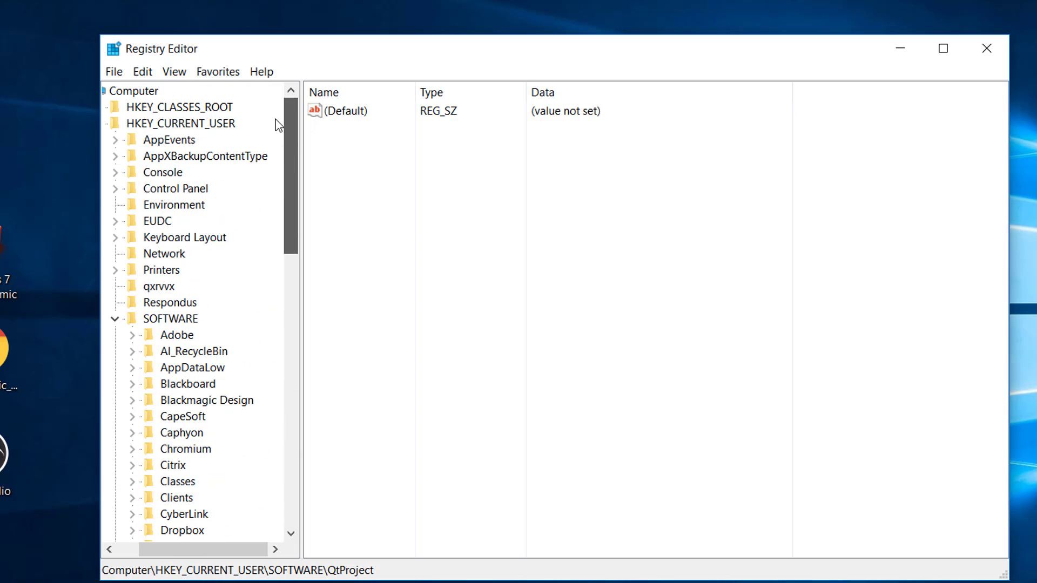
{"action": "left_click", "coordinate": [114, 319]}
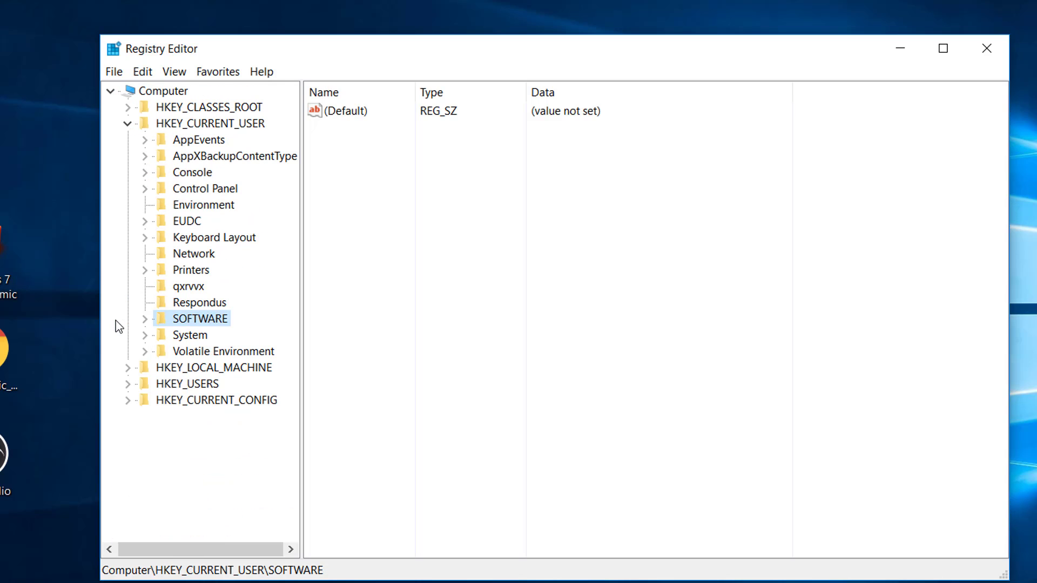
{"action": "left_click", "coordinate": [128, 124]}
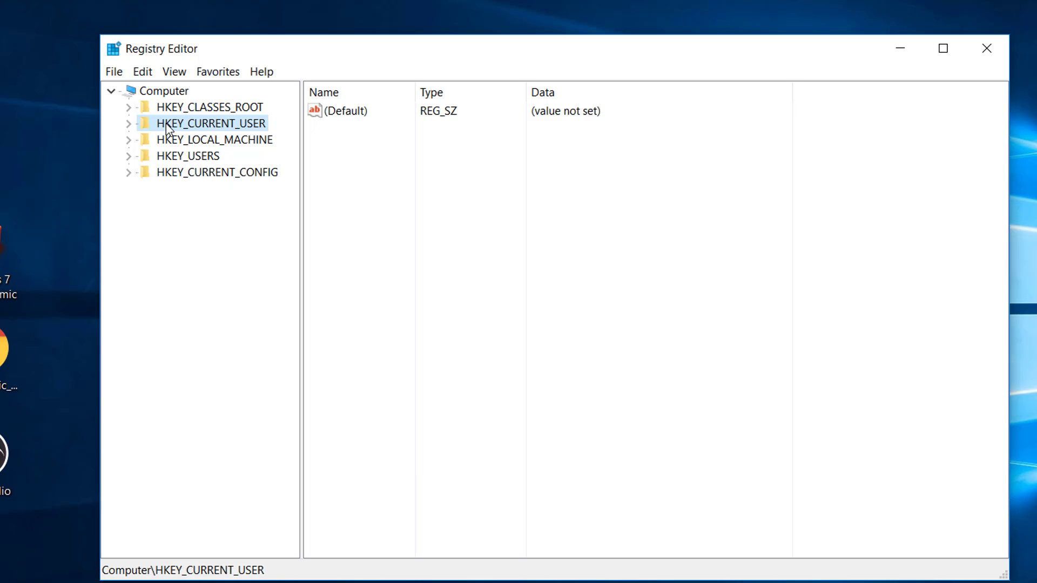
{"action": "left_click", "coordinate": [129, 125]}
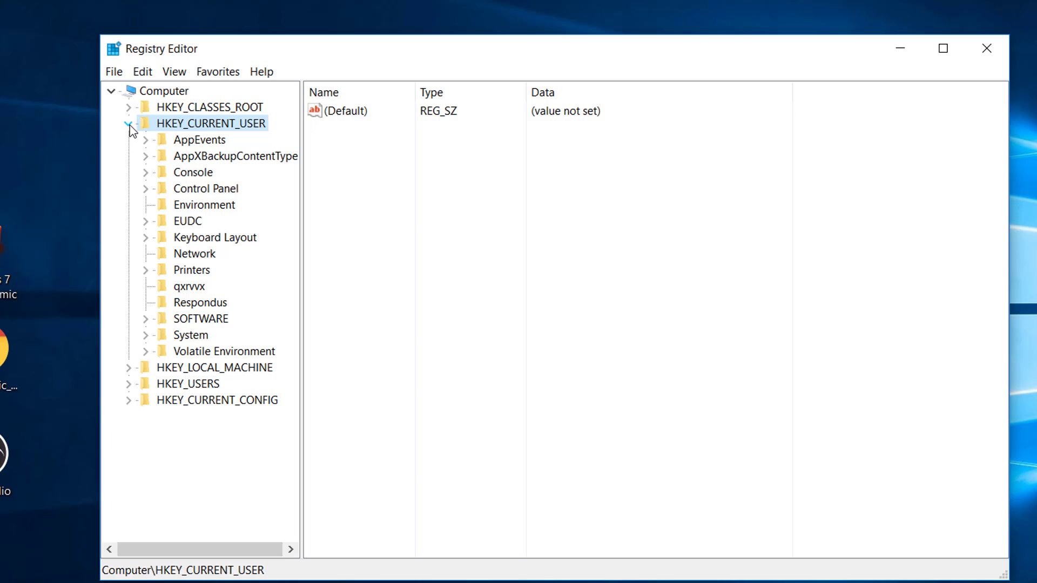
{"action": "left_click", "coordinate": [146, 320]}
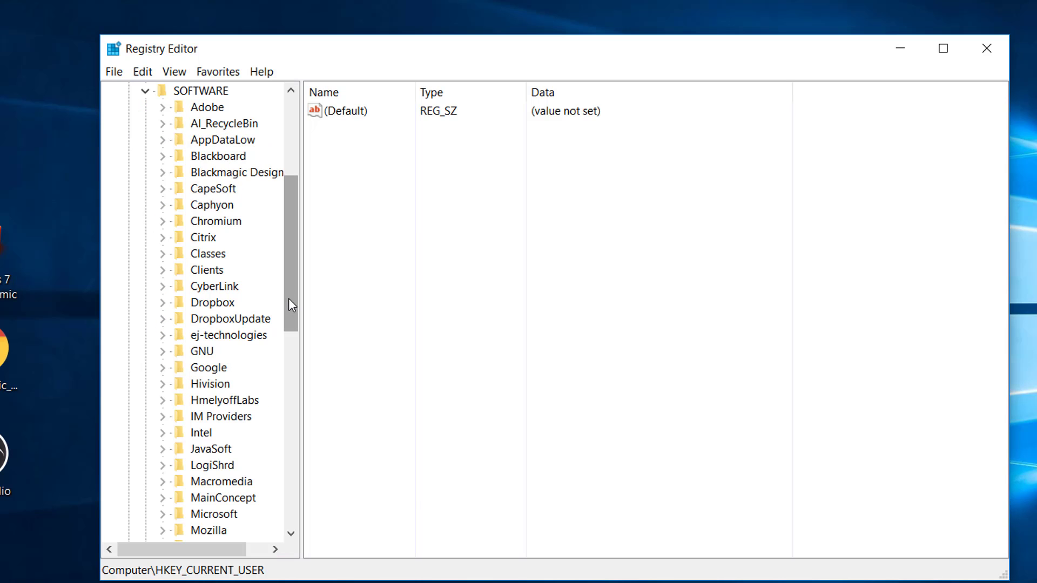
{"action": "left_click_drag", "start_coordinate": [288, 298], "coordinate": [289, 285]}
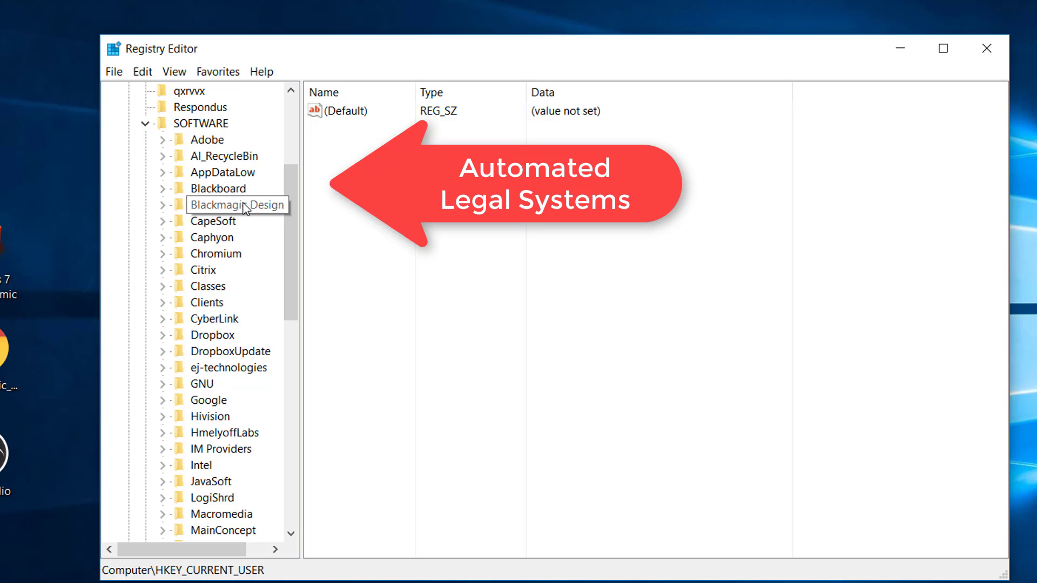
{"action": "left_click_drag", "start_coordinate": [291, 212], "coordinate": [297, 360]}
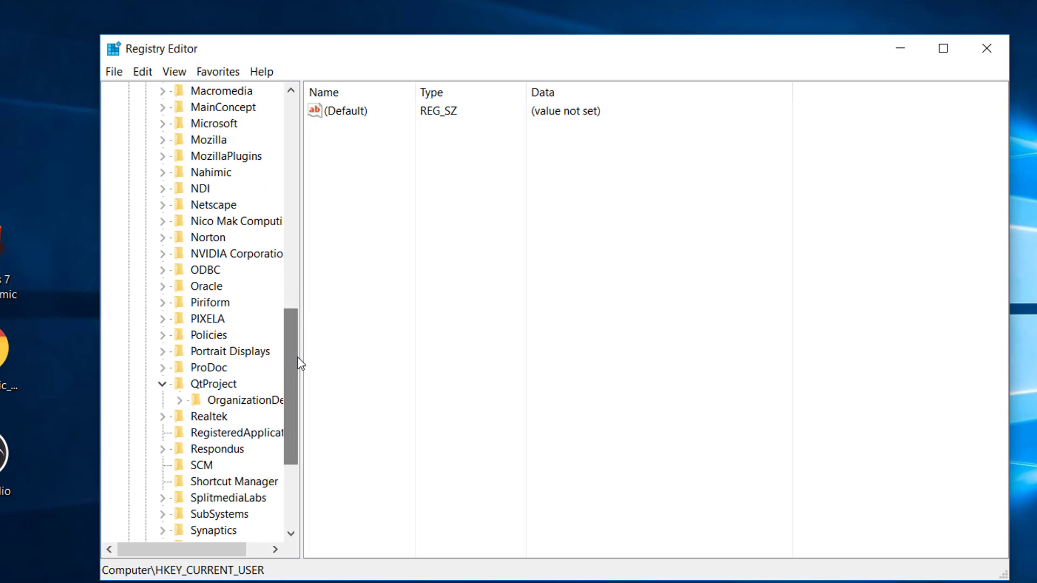
Delete the ProDoc registry key, confirm the deletion, and close Registry Editor
{"action": "left_click", "coordinate": [162, 368]}
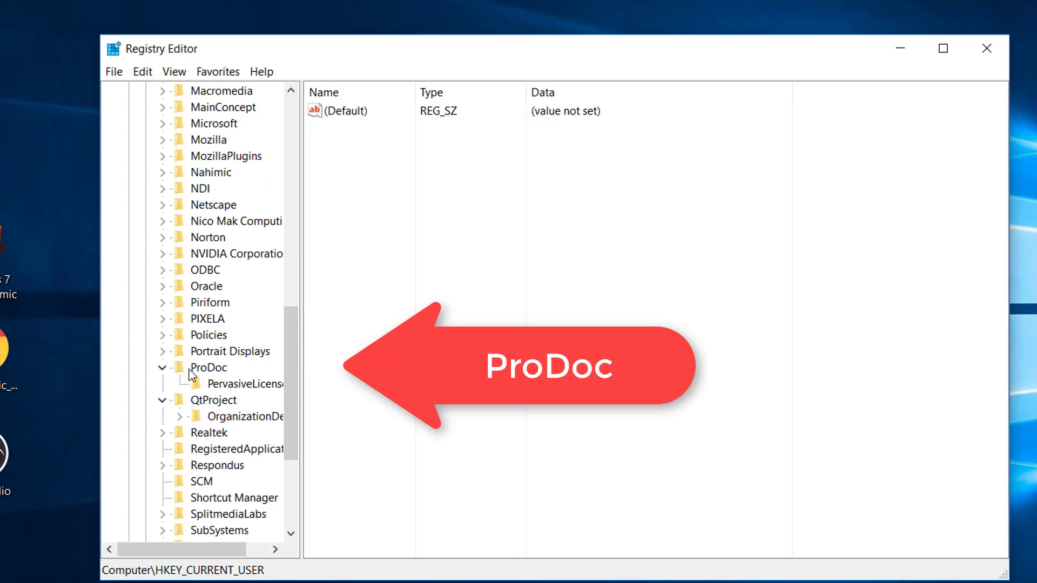
{"action": "left_click", "coordinate": [215, 370]}
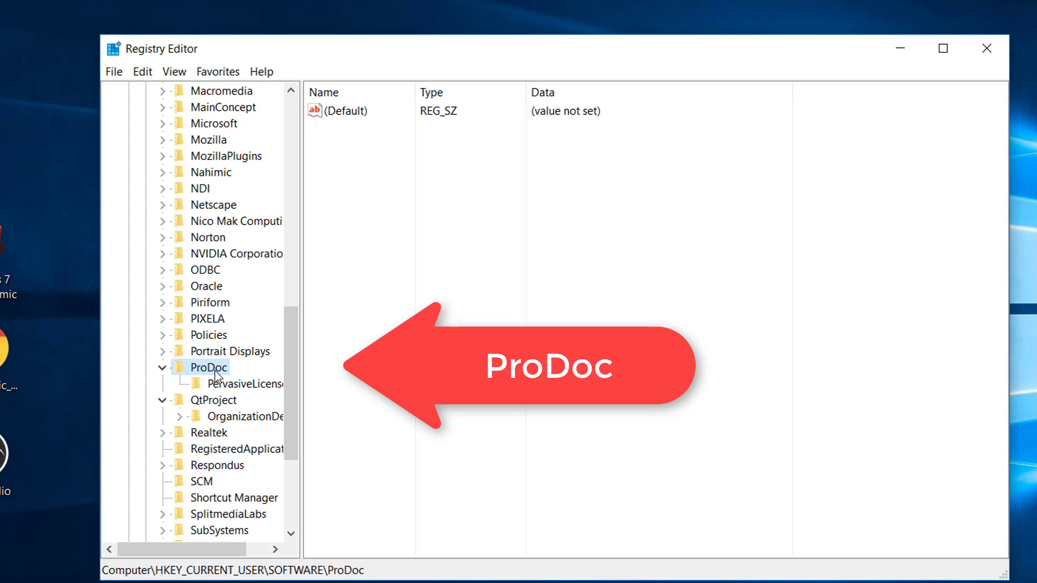
{"action": "right_click", "coordinate": [215, 373]}
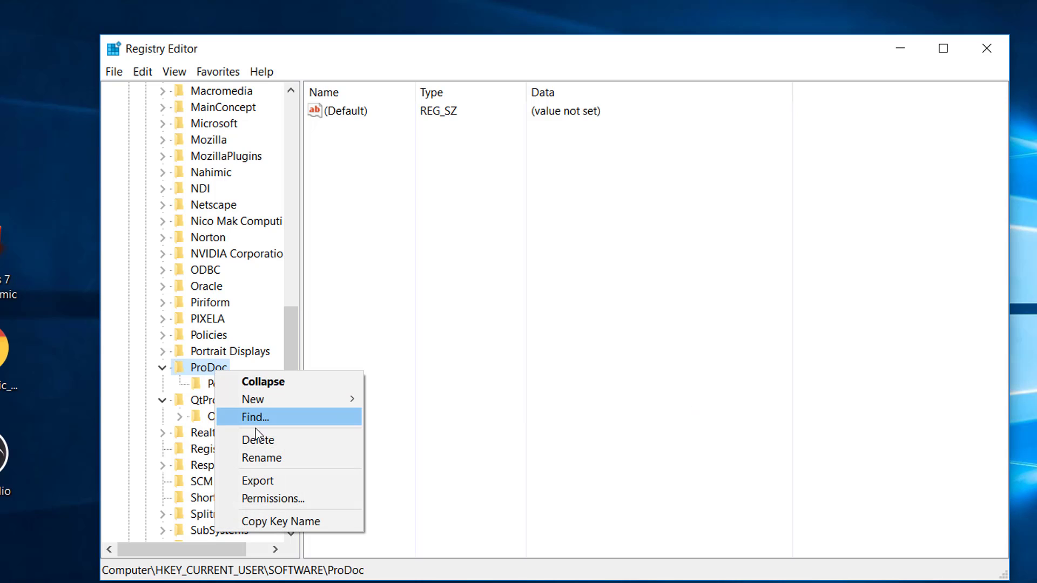
{"action": "left_click", "coordinate": [261, 442]}
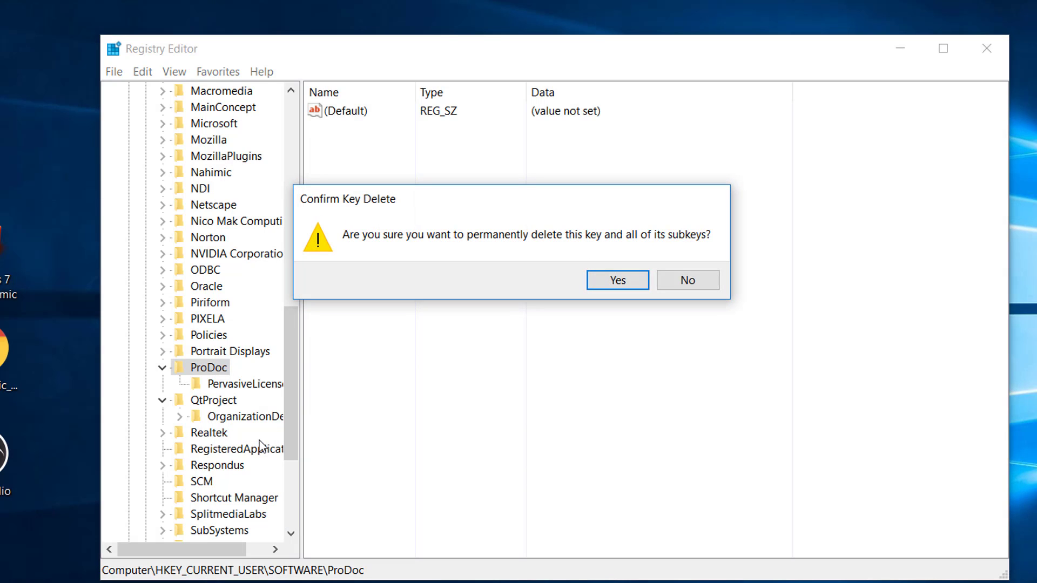
{"action": "left_click", "coordinate": [618, 281]}
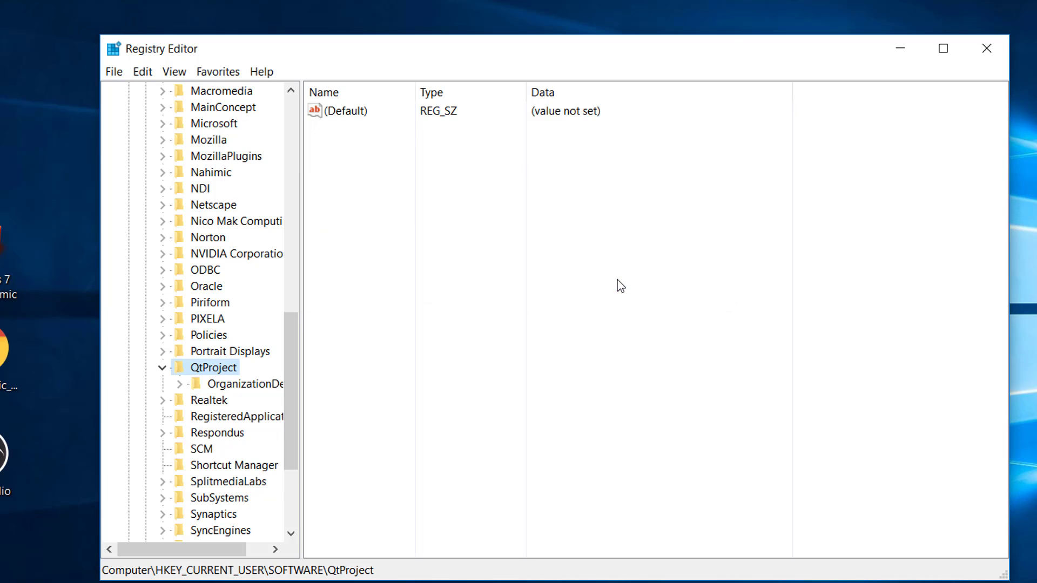
{"action": "left_click", "coordinate": [986, 48]}
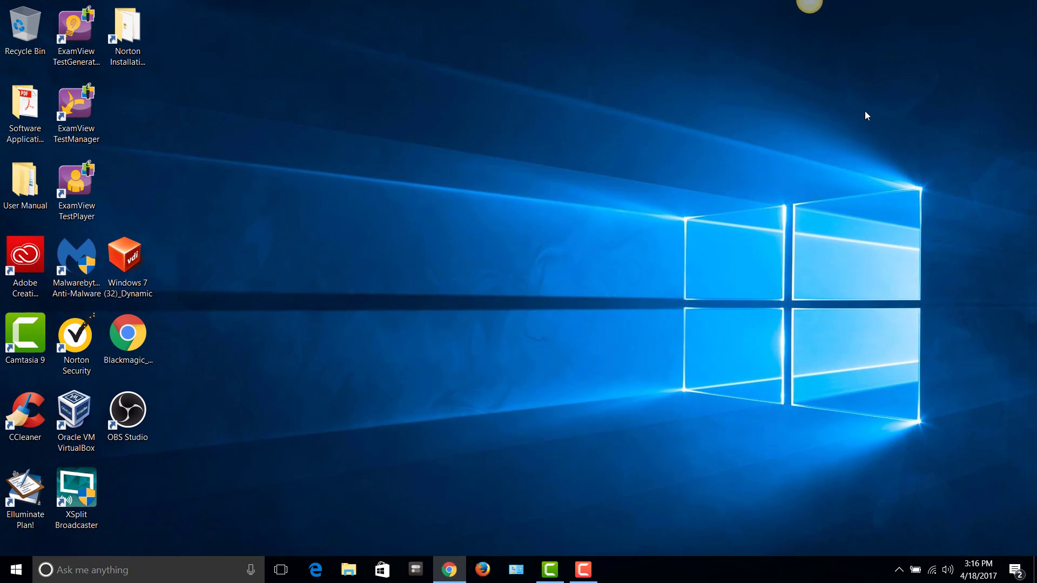
Delete the ProDoc folder from the OS_Install (C:) drive in File Explorer
{"action": "left_click", "coordinate": [348, 577]}
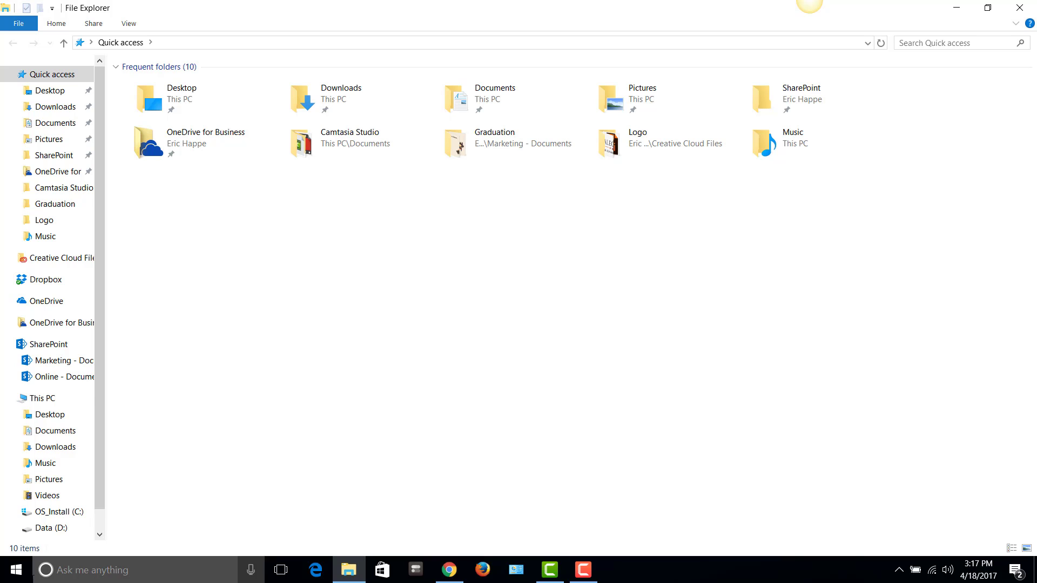
{"action": "left_click", "coordinate": [52, 512]}
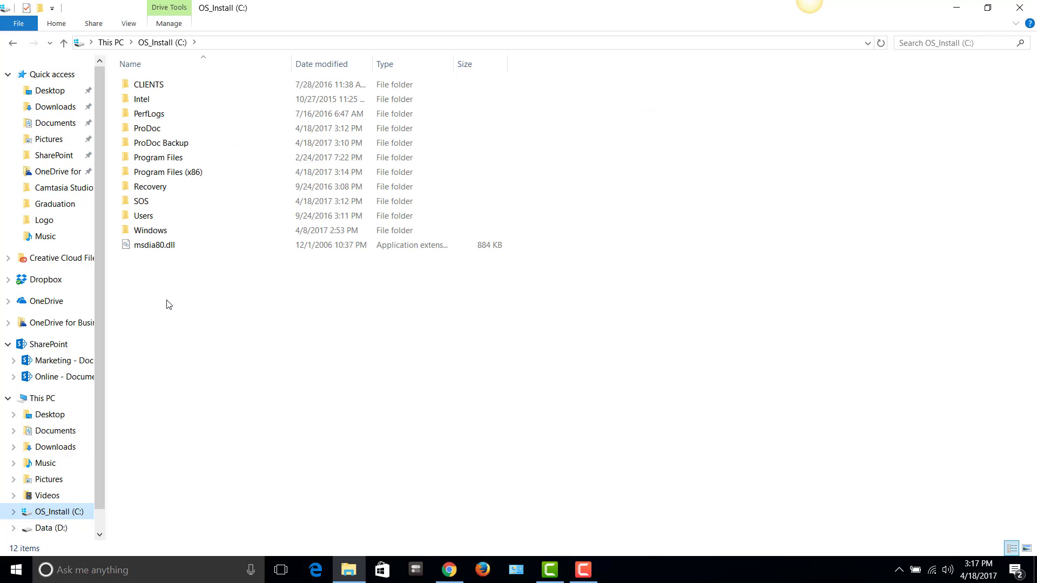
{"action": "left_click", "coordinate": [157, 133]}
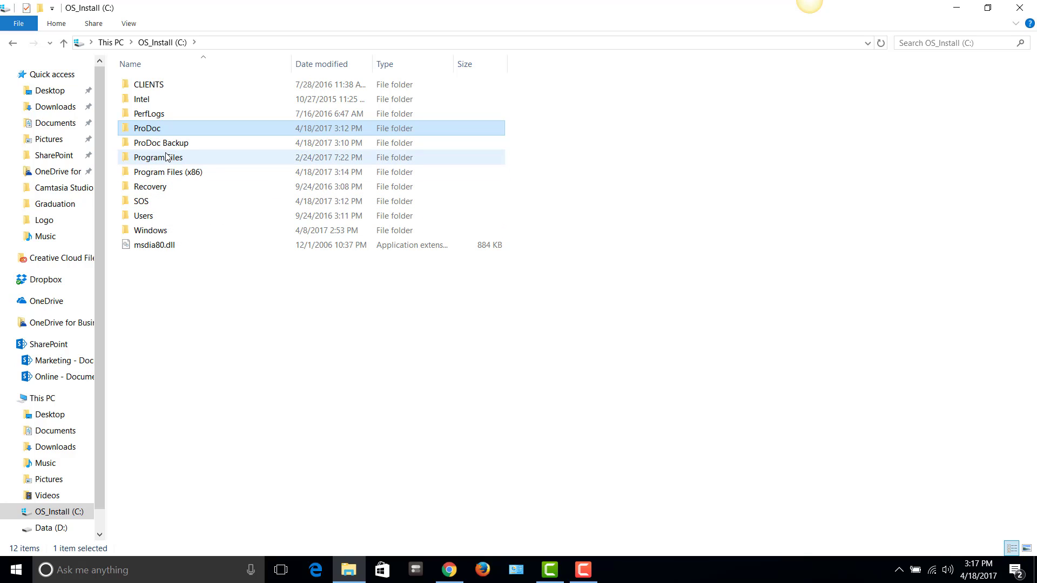
{"action": "left_click", "coordinate": [157, 128]}
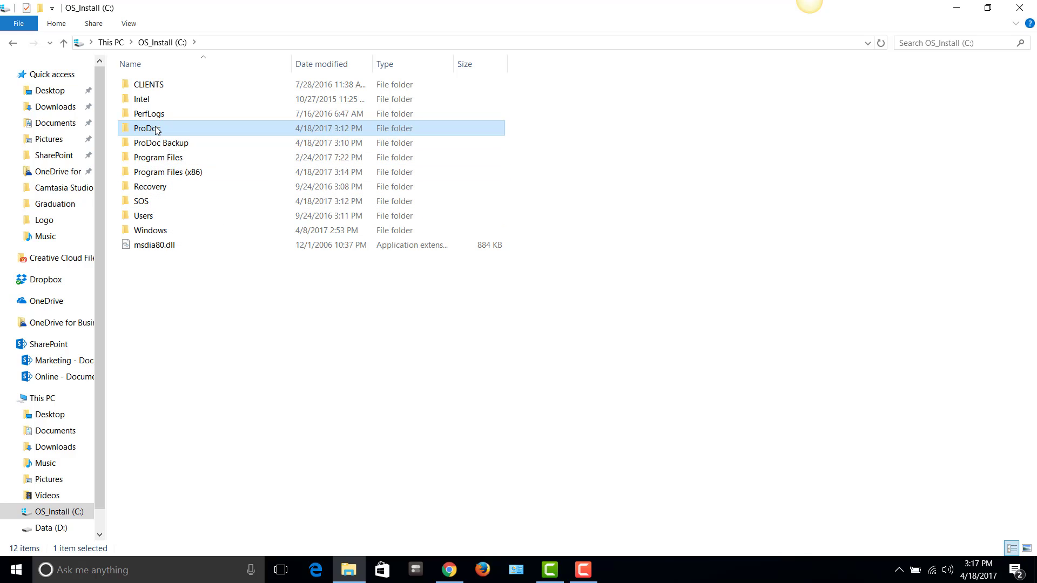
{"action": "right_click", "coordinate": [157, 127]}
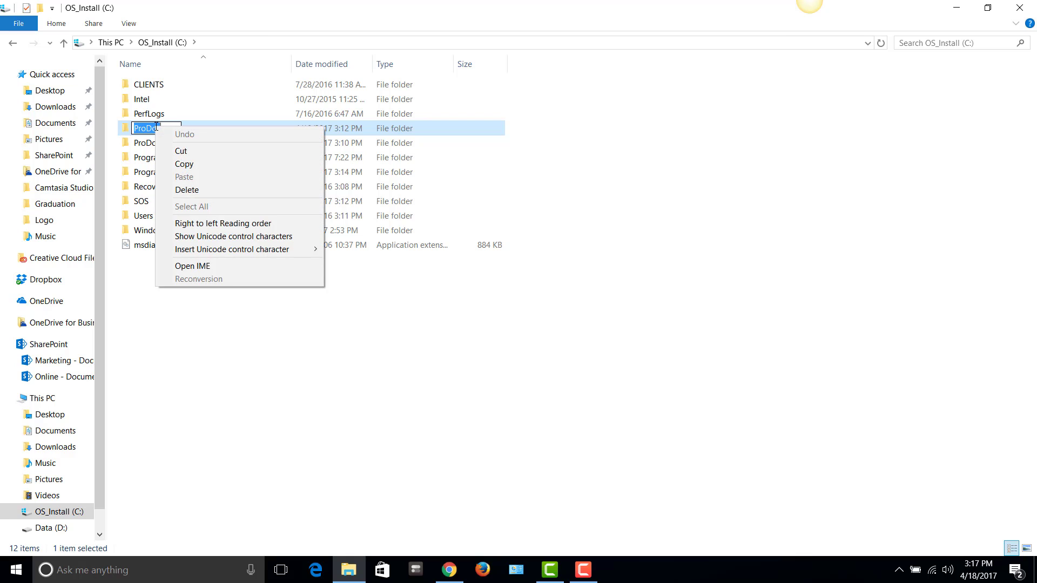
{"action": "left_click", "coordinate": [186, 189]}
{"action": "left_click", "coordinate": [163, 115]}
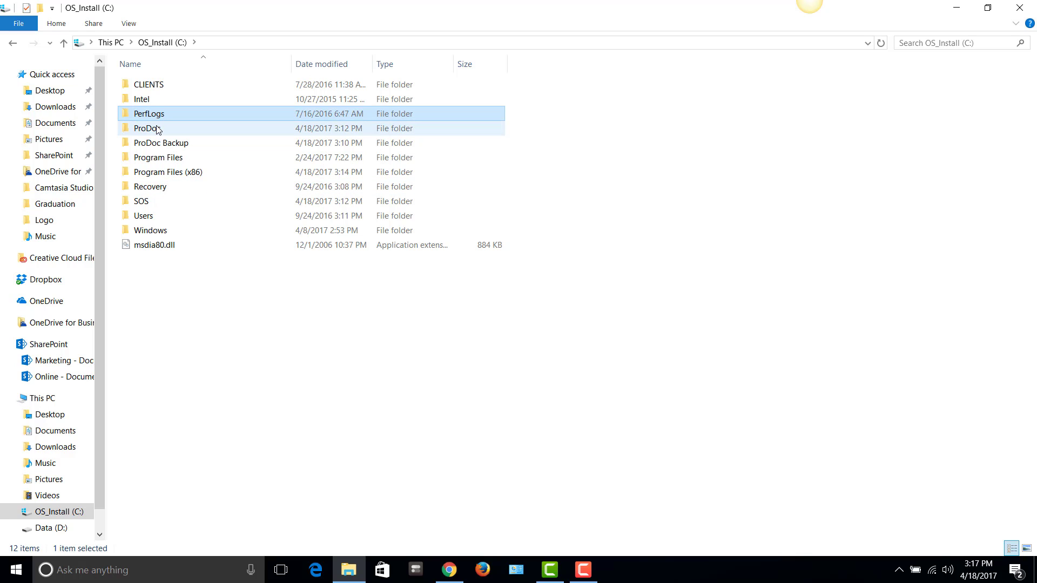
{"action": "right_click", "coordinate": [158, 128]}
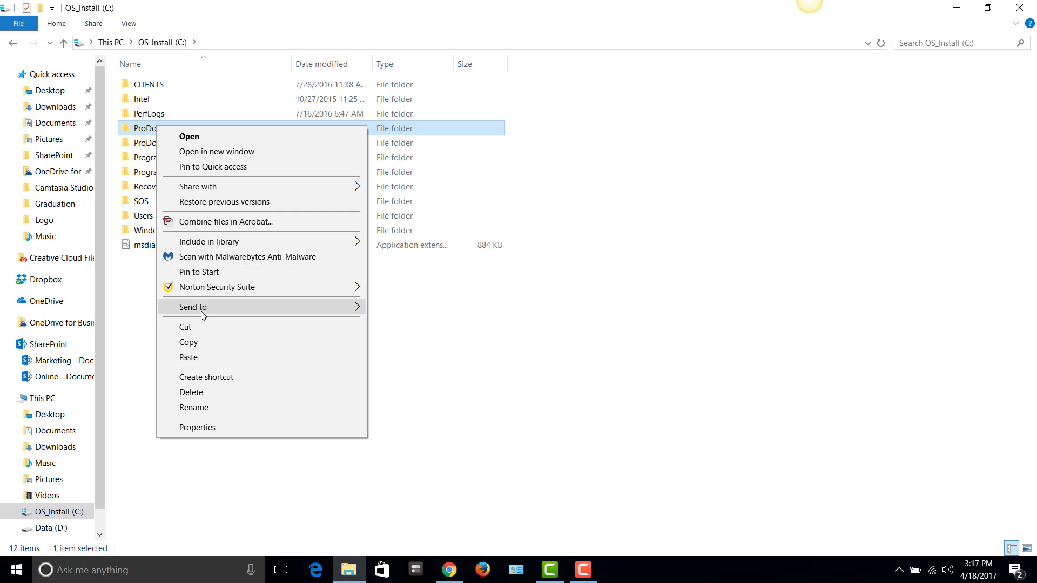
{"action": "left_click", "coordinate": [204, 394]}
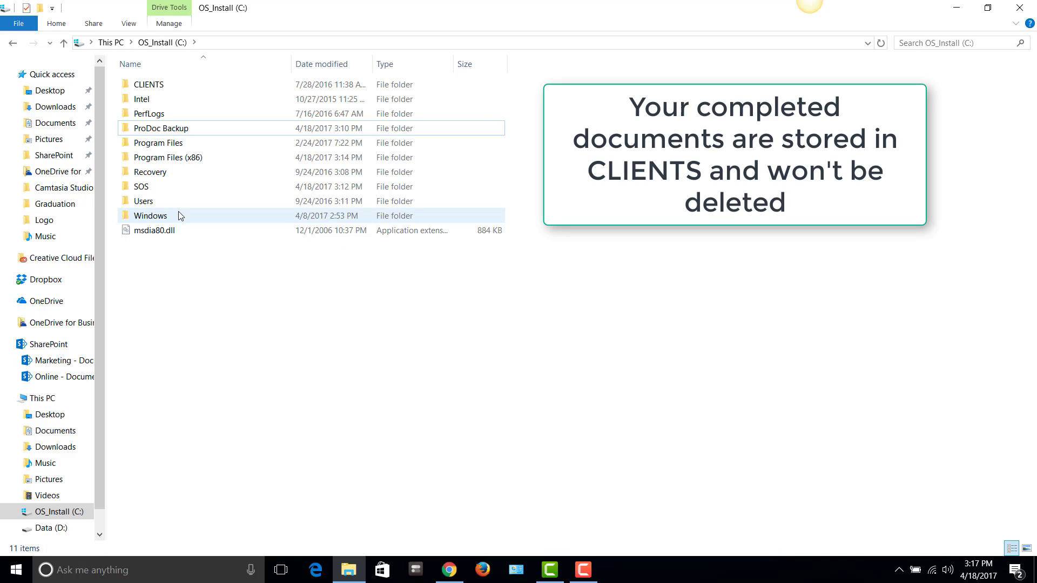
Delete the SOS folder from C: as well and close File Explorer
{"action": "left_click", "coordinate": [167, 185]}
{"action": "right_click", "coordinate": [167, 186]}
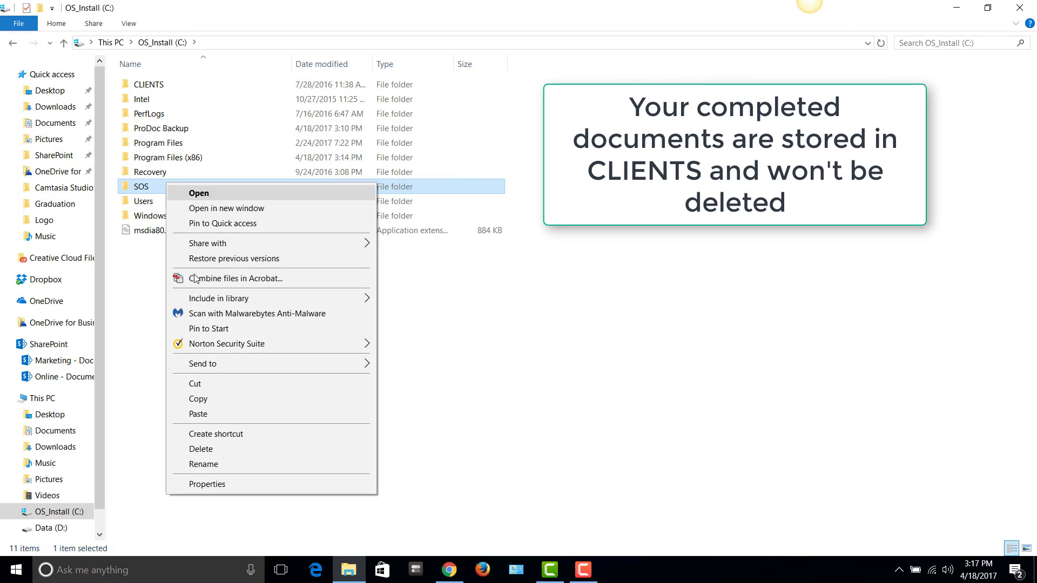
{"action": "left_click", "coordinate": [219, 449]}
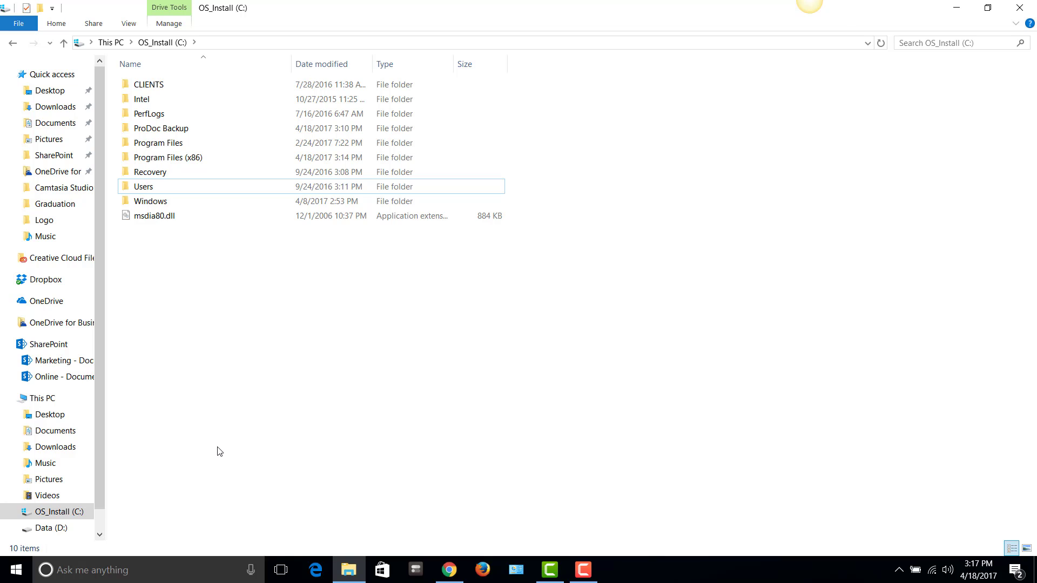
{"action": "left_click", "coordinate": [1020, 8]}
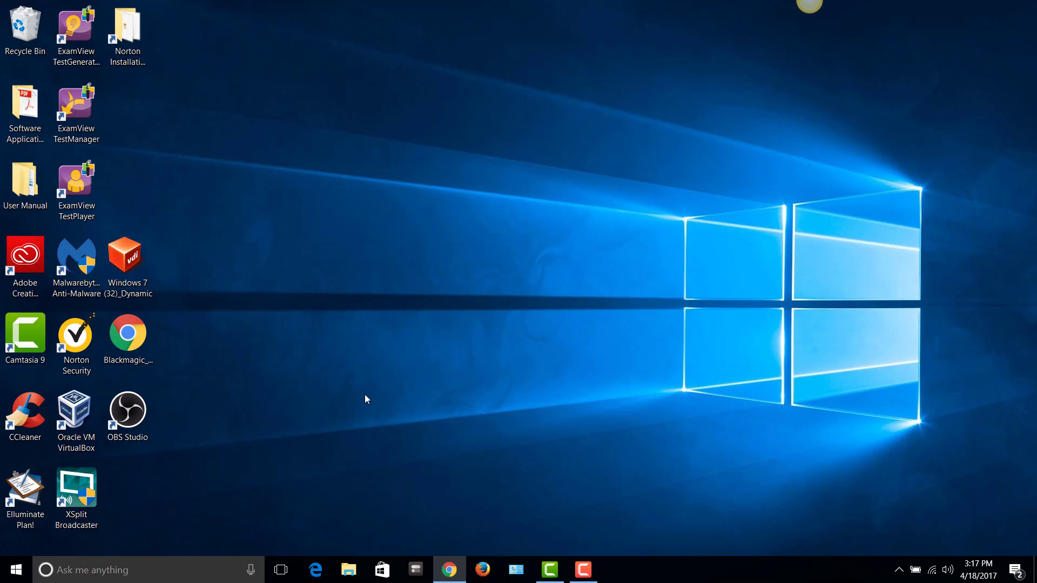
Restart the computer from the Start menu's power options
{"action": "left_click", "coordinate": [17, 572]}
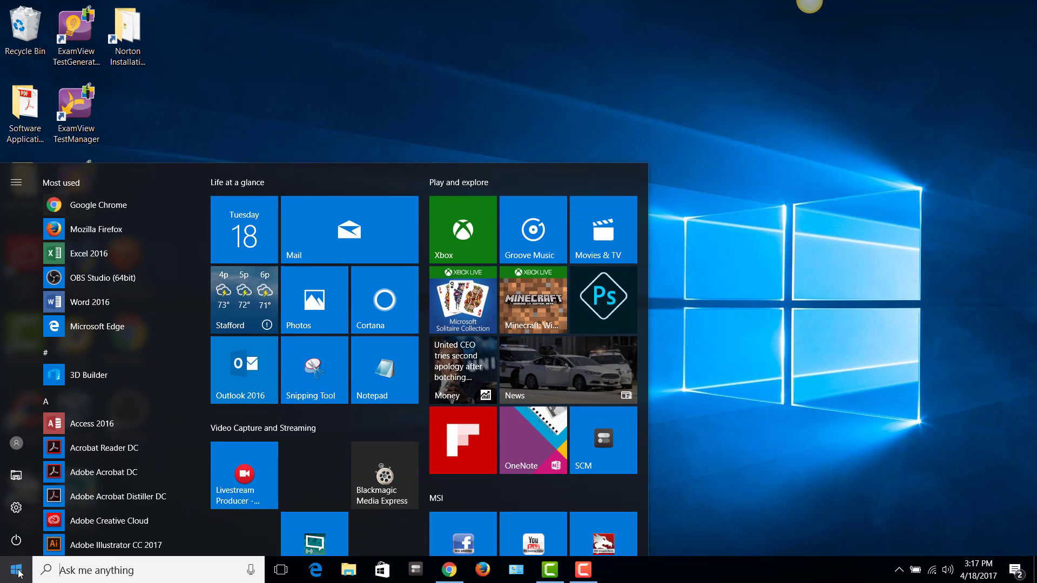
{"action": "left_click", "coordinate": [16, 540]}
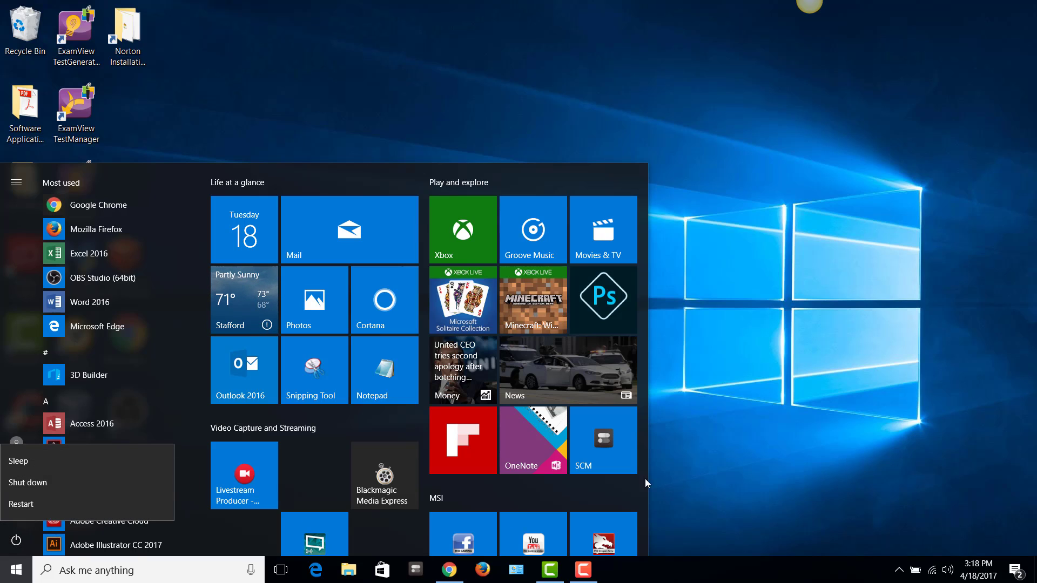
{"action": "left_click", "coordinate": [728, 461]}
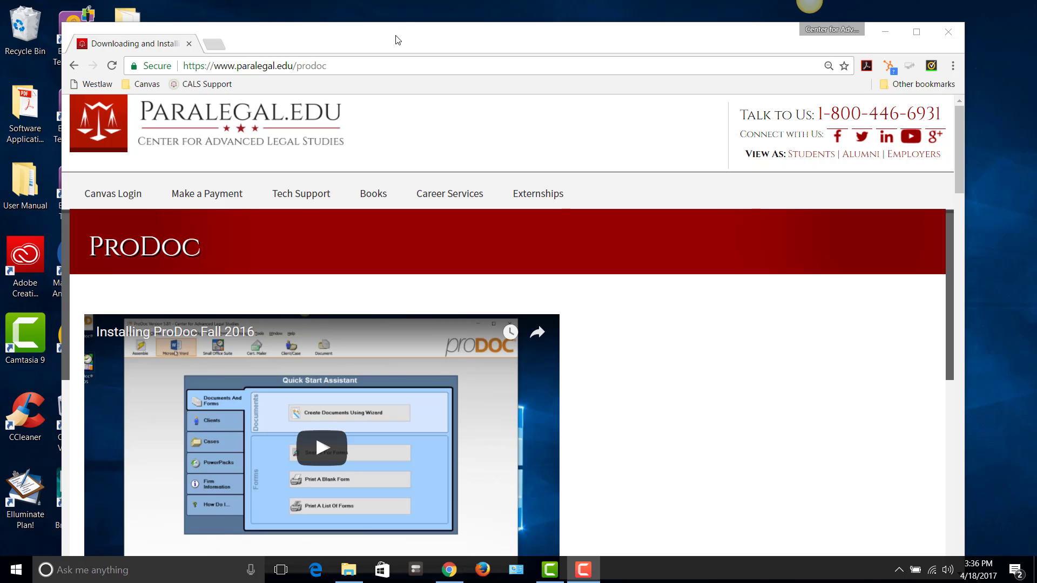
{"action": "left_click_drag", "start_coordinate": [396, 35], "coordinate": [488, 33]}
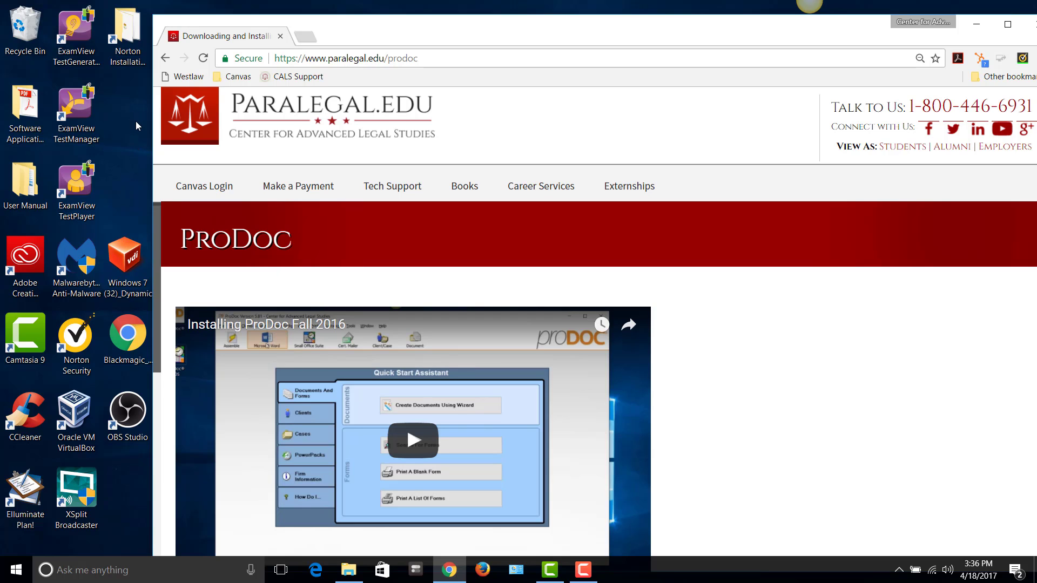
{"action": "left_click", "coordinate": [95, 568]}
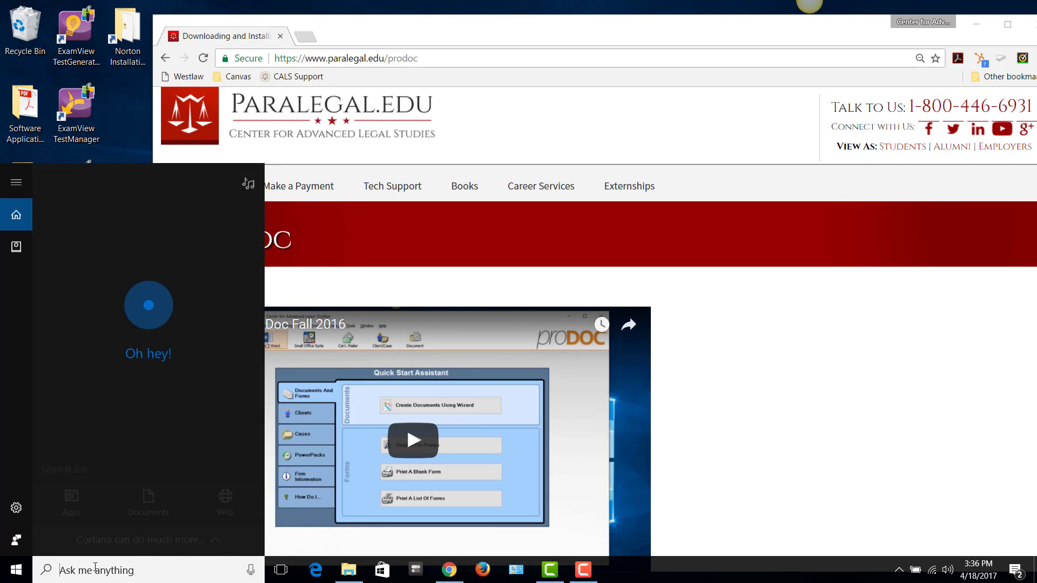
{"action": "type", "text": "regedit"}
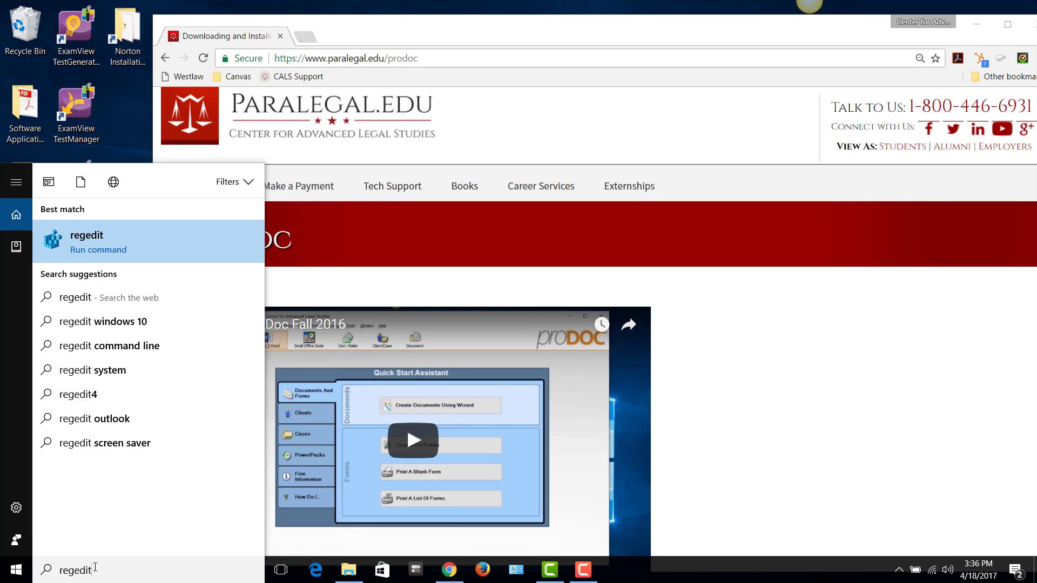
{"action": "key", "text": "Return"}
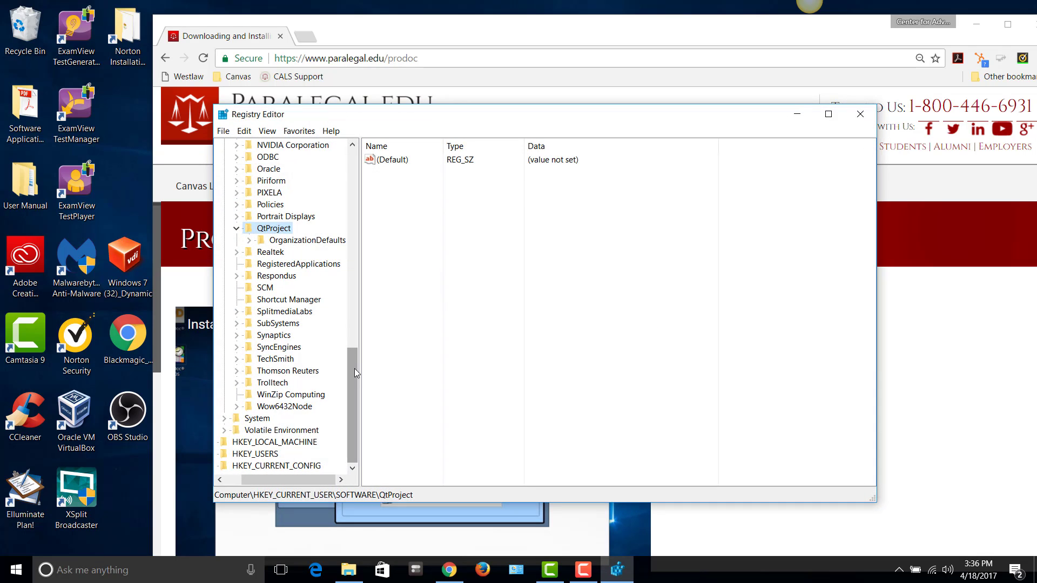
{"action": "left_click_drag", "start_coordinate": [355, 369], "coordinate": [362, 212]}
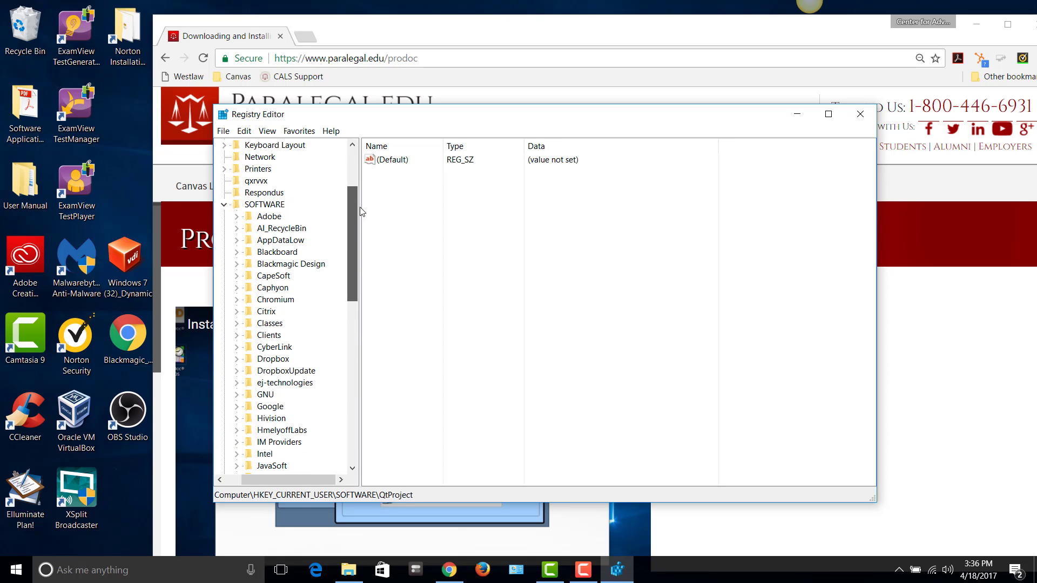
{"action": "left_click", "coordinate": [860, 114]}
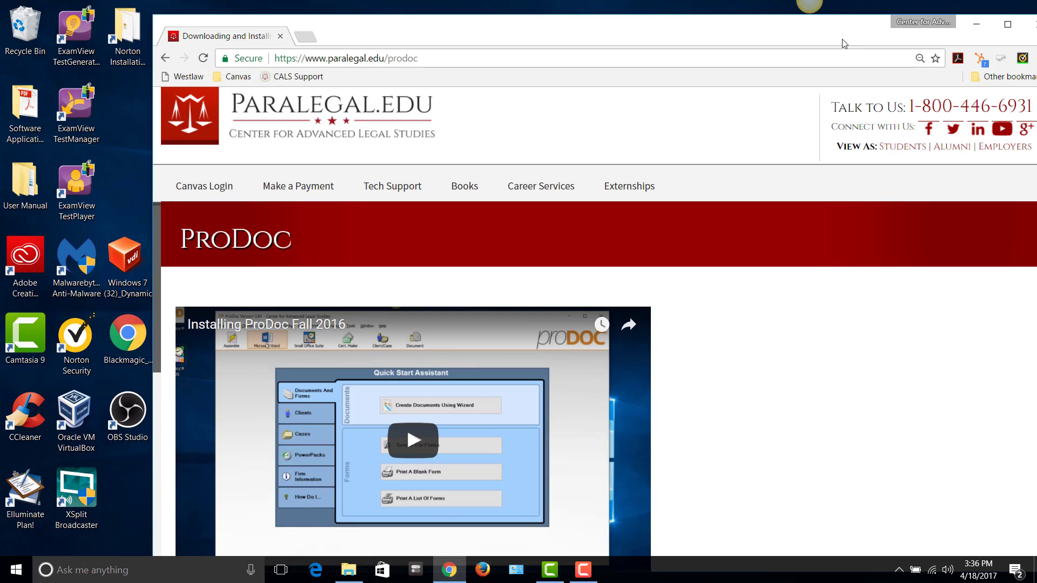
Move Chrome fully onscreen and scroll down to the Resolving Error 161 instructions
{"action": "left_click_drag", "start_coordinate": [814, 31], "coordinate": [716, 26]}
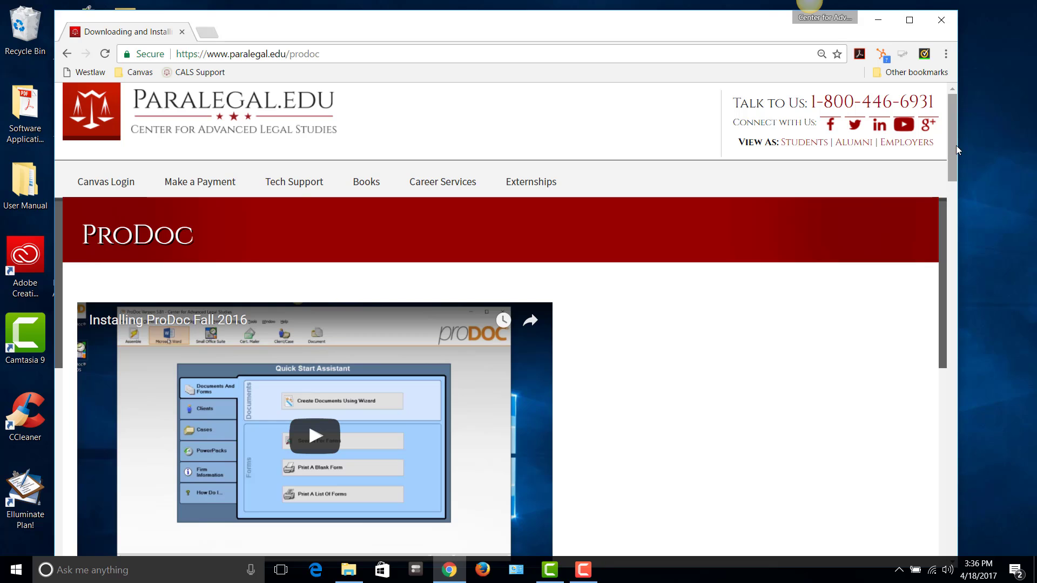
{"action": "left_click_drag", "start_coordinate": [951, 145], "coordinate": [950, 171]}
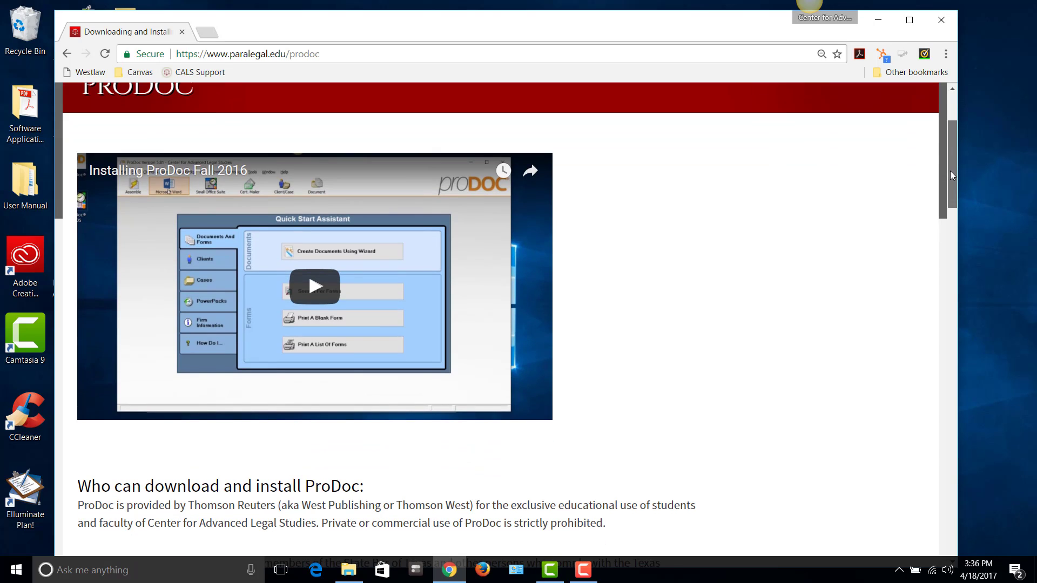
{"action": "left_click_drag", "start_coordinate": [950, 170], "coordinate": [944, 416]}
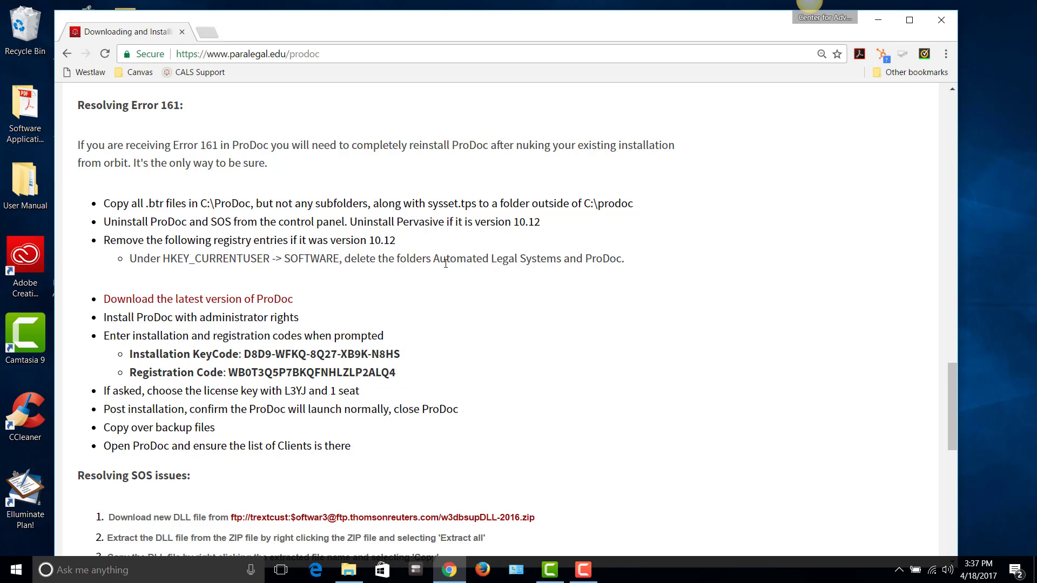
{"action": "left_click_drag", "start_coordinate": [435, 259], "coordinate": [448, 259]}
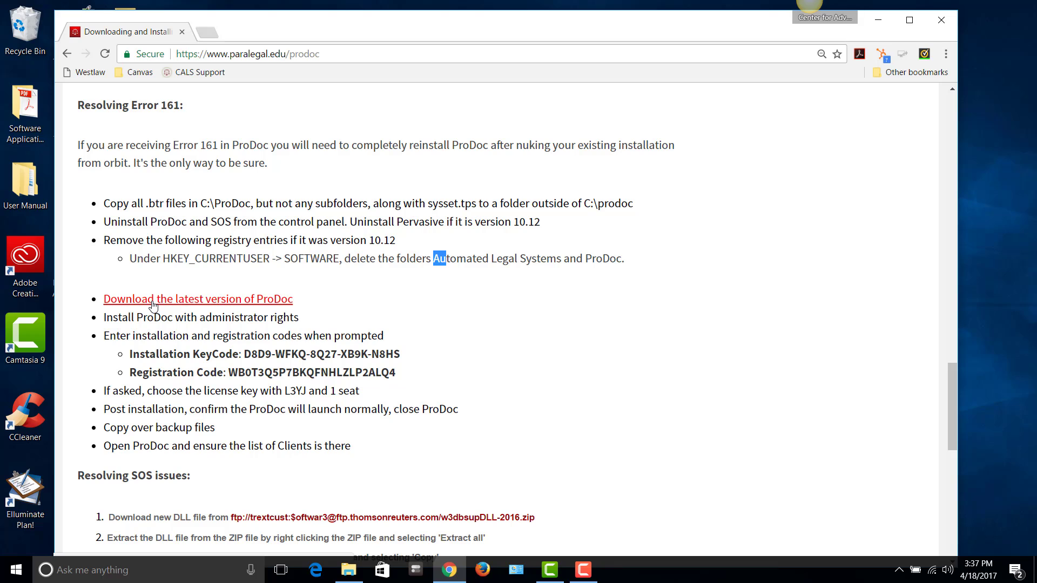
Run the downloaded PD-TX-581C (1) installer from Downloads as administrator
{"action": "left_click", "coordinate": [354, 576]}
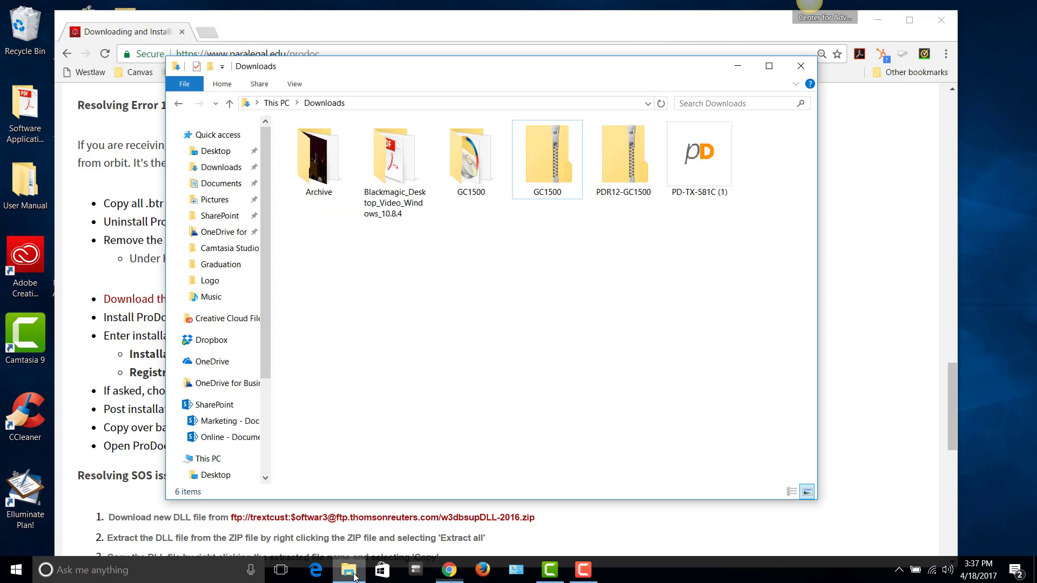
{"action": "left_click", "coordinate": [699, 168]}
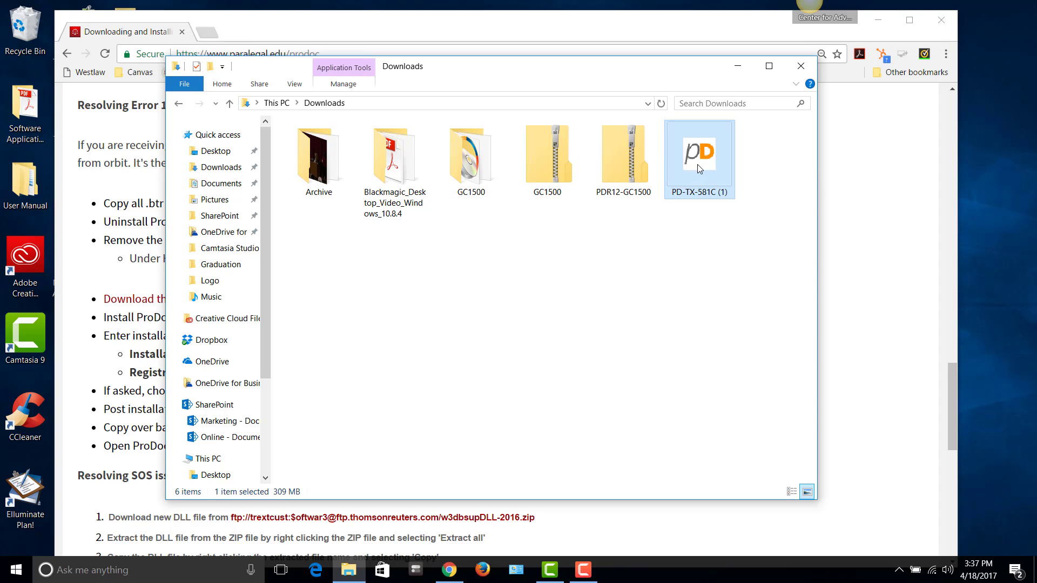
{"action": "left_click", "coordinate": [163, 344]}
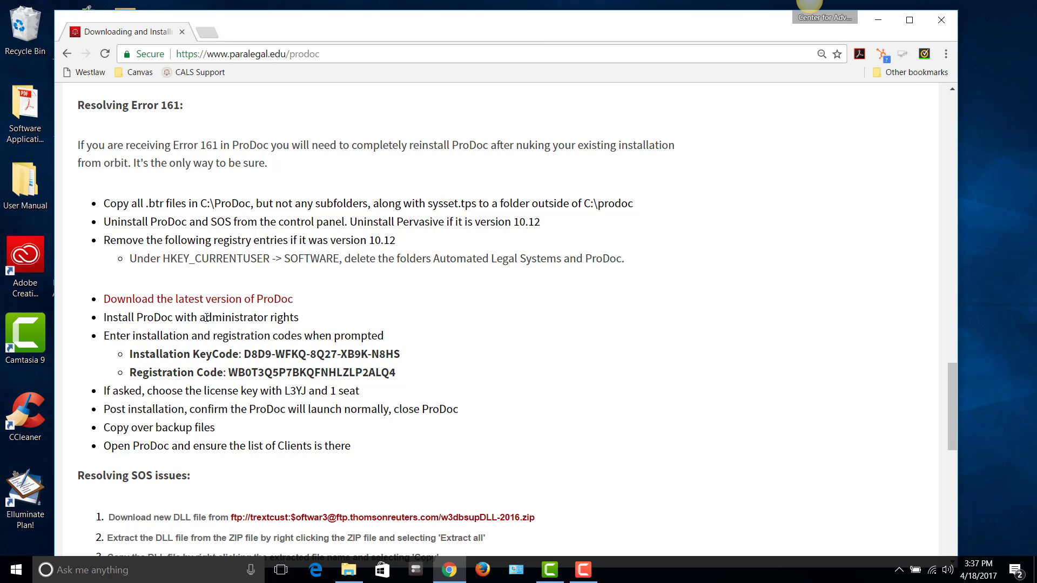
{"action": "left_click", "coordinate": [349, 570]}
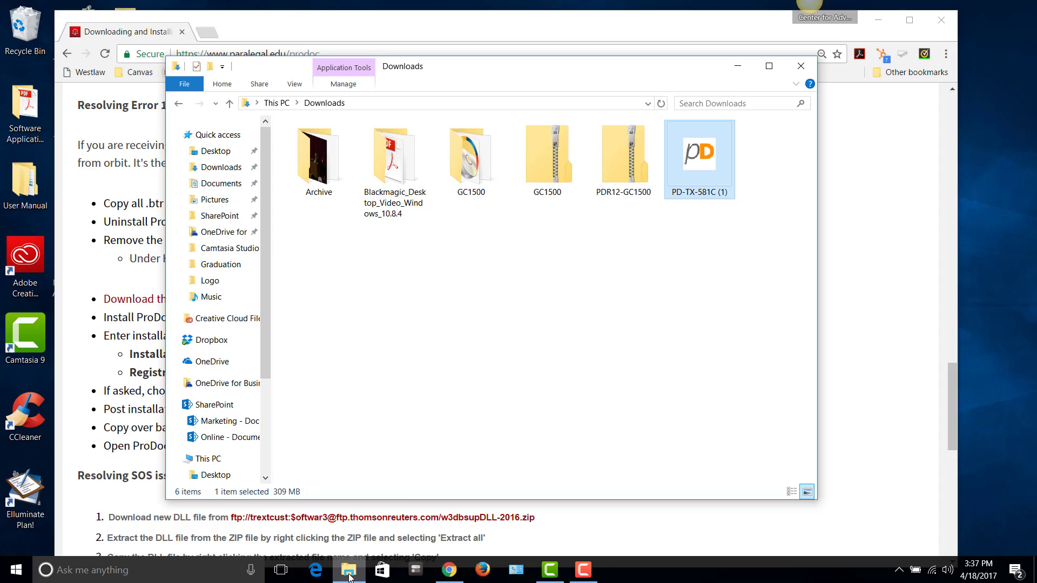
{"action": "right_click", "coordinate": [700, 168]}
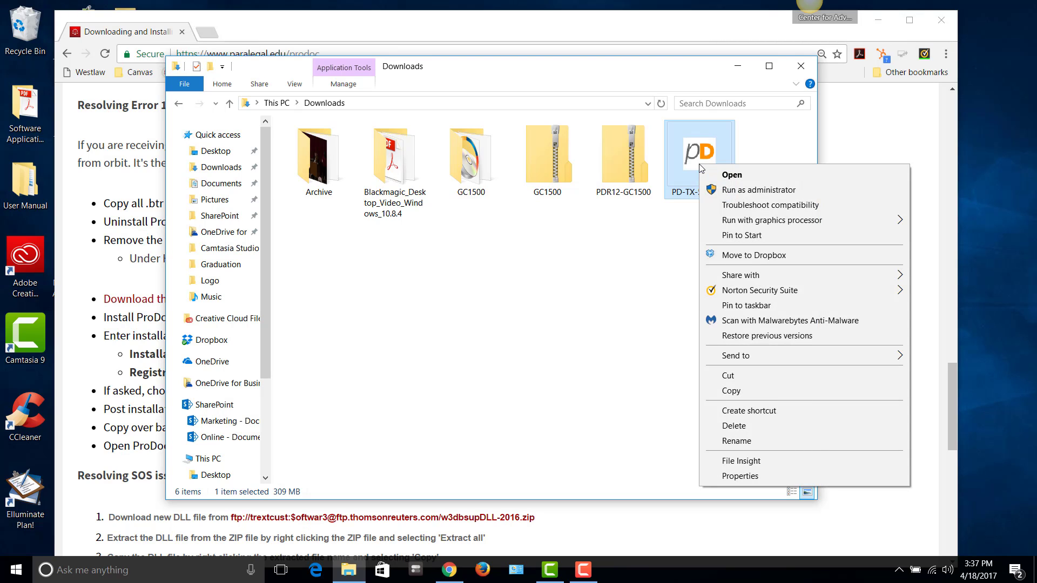
{"action": "left_click", "coordinate": [736, 190]}
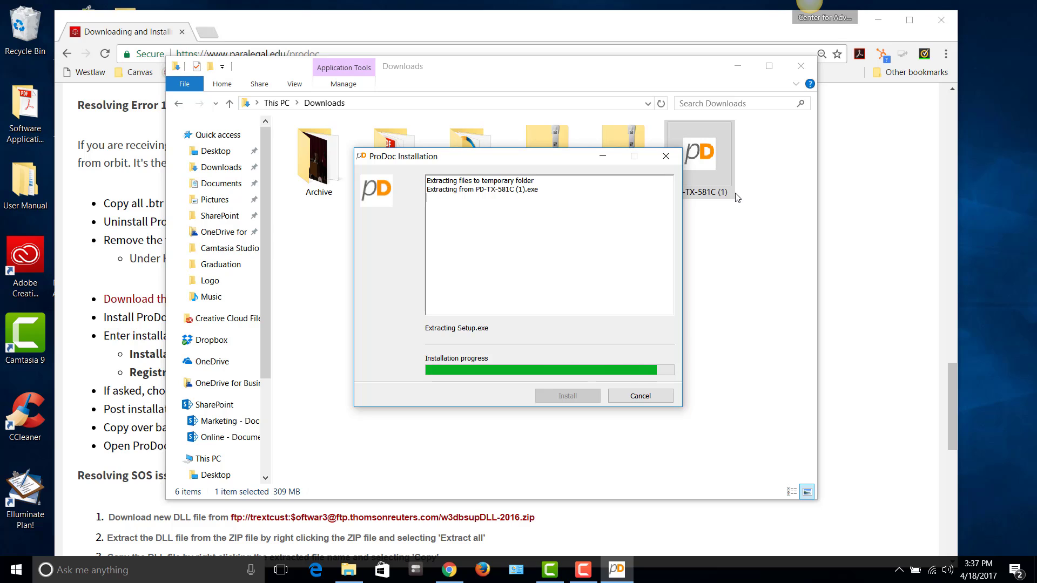
Open the C:\ProDoc Backup folder to check the backup files
{"action": "left_click", "coordinate": [274, 104]}
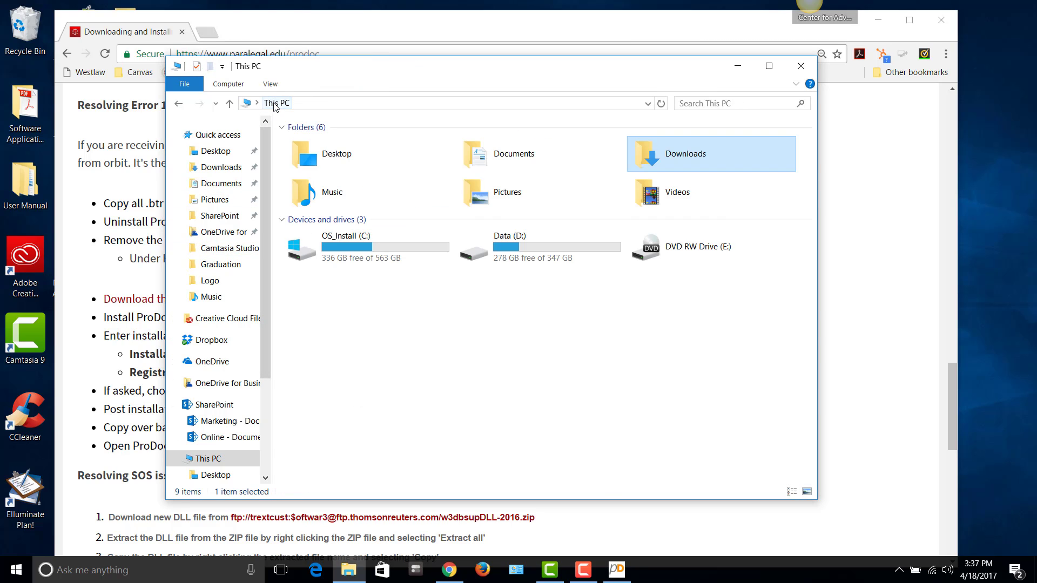
{"action": "left_click", "coordinate": [341, 247]}
{"action": "double_click", "coordinate": [347, 251]}
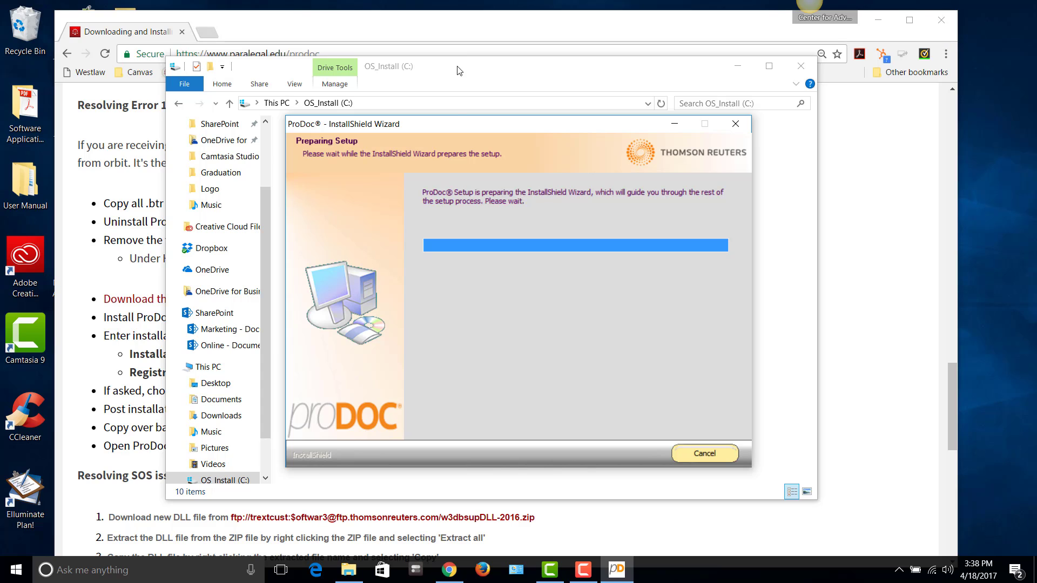
{"action": "left_click", "coordinate": [331, 190]}
{"action": "double_click", "coordinate": [330, 191]}
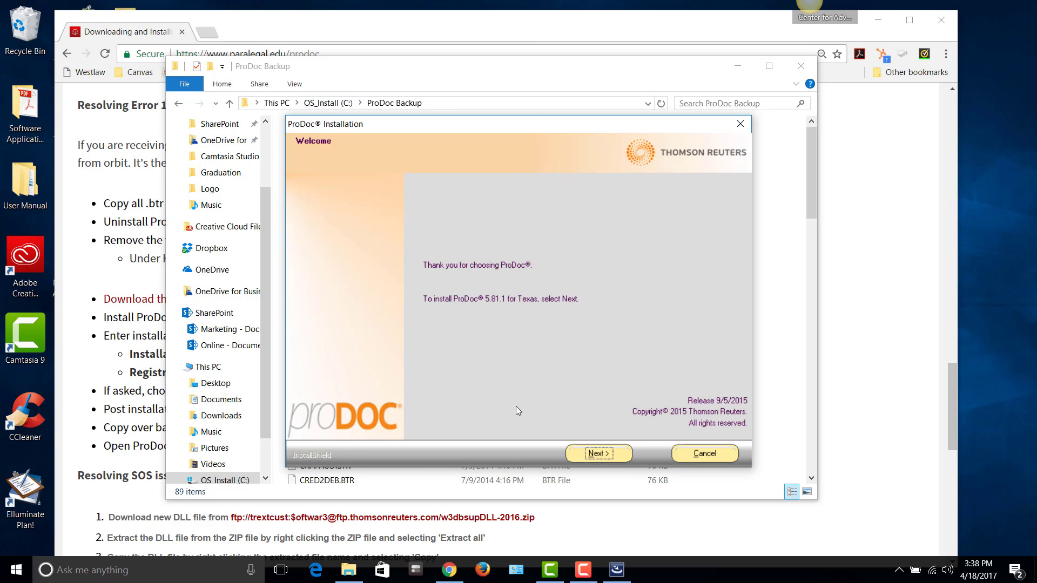
Continue past the installer's Welcome page, dismiss the CCleaner alert, and close the ProDoc Backup folder
{"action": "left_click", "coordinate": [591, 454]}
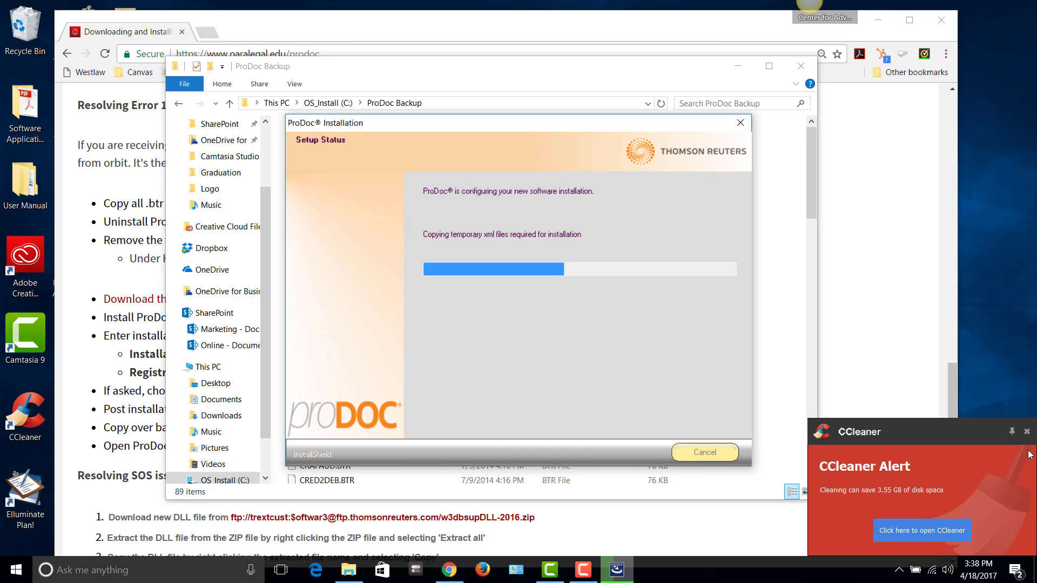
{"action": "left_click", "coordinate": [1027, 433]}
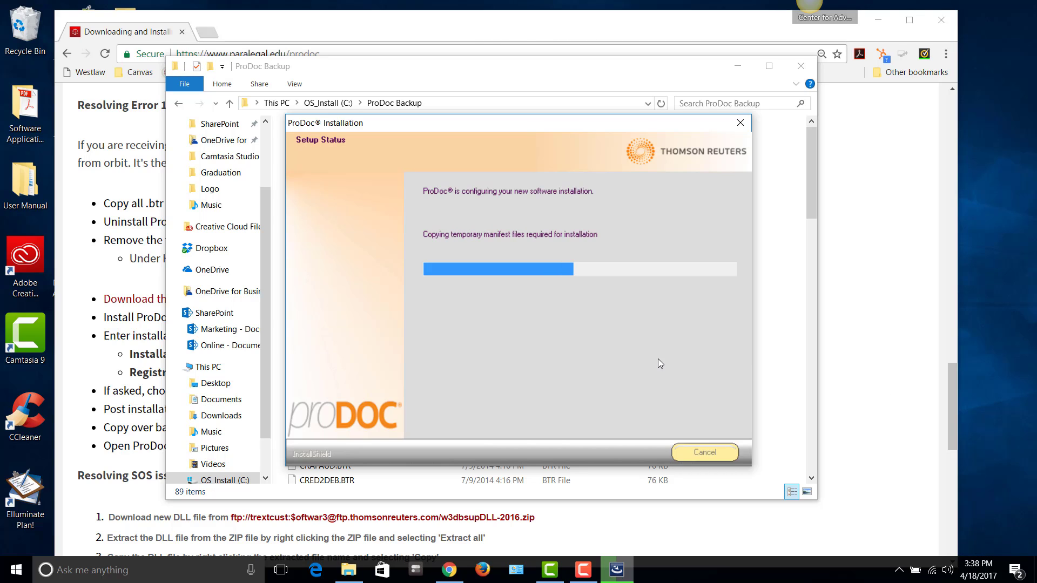
{"action": "left_click", "coordinate": [800, 66]}
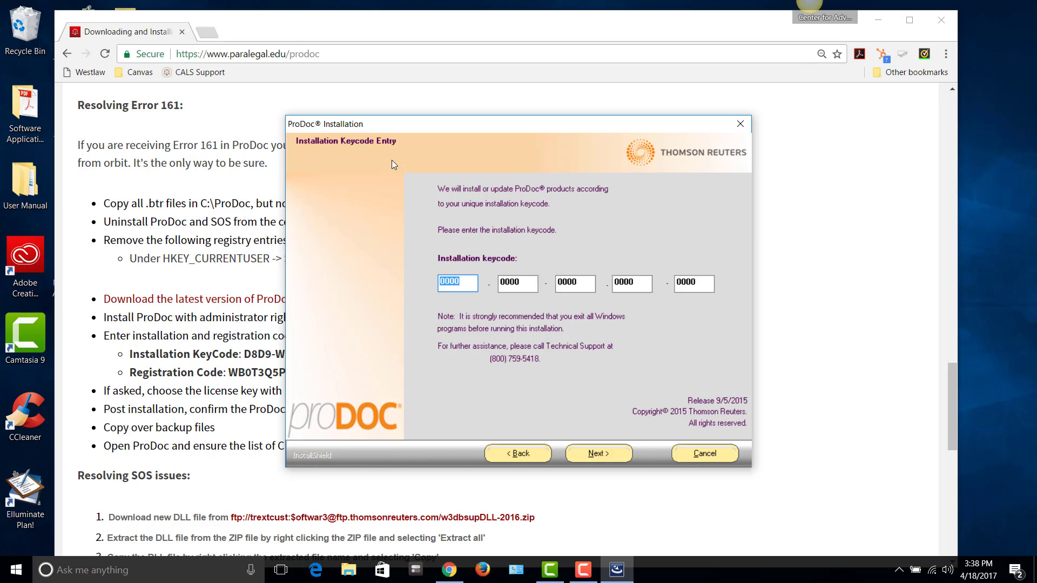
Copy the installation keycode from the instructions page, paste it into the installer, and submit
{"action": "left_click", "coordinate": [201, 332]}
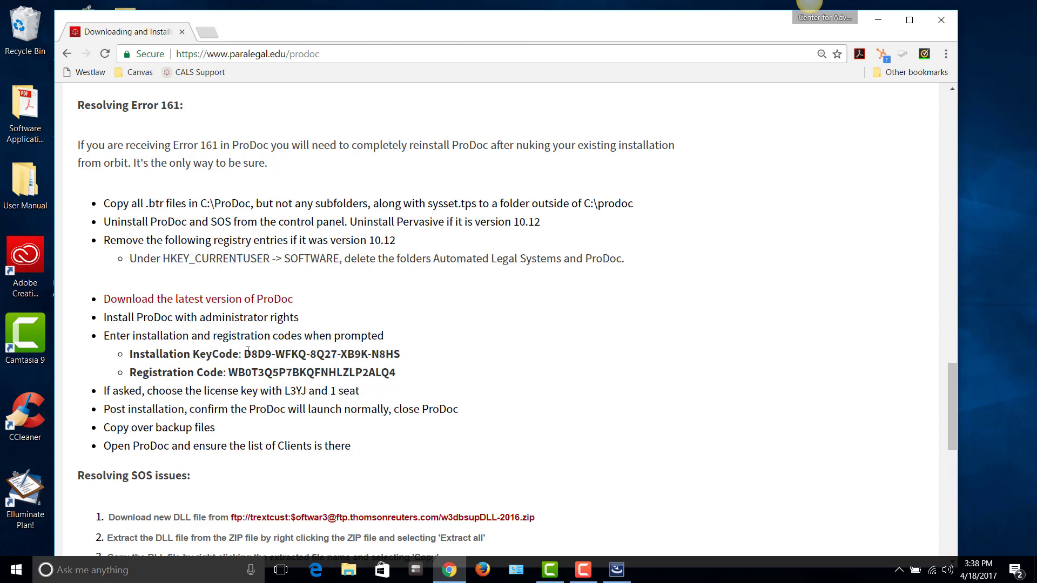
{"action": "left_click_drag", "start_coordinate": [247, 352], "coordinate": [401, 352]}
{"action": "key", "text": "ctrl+c"}
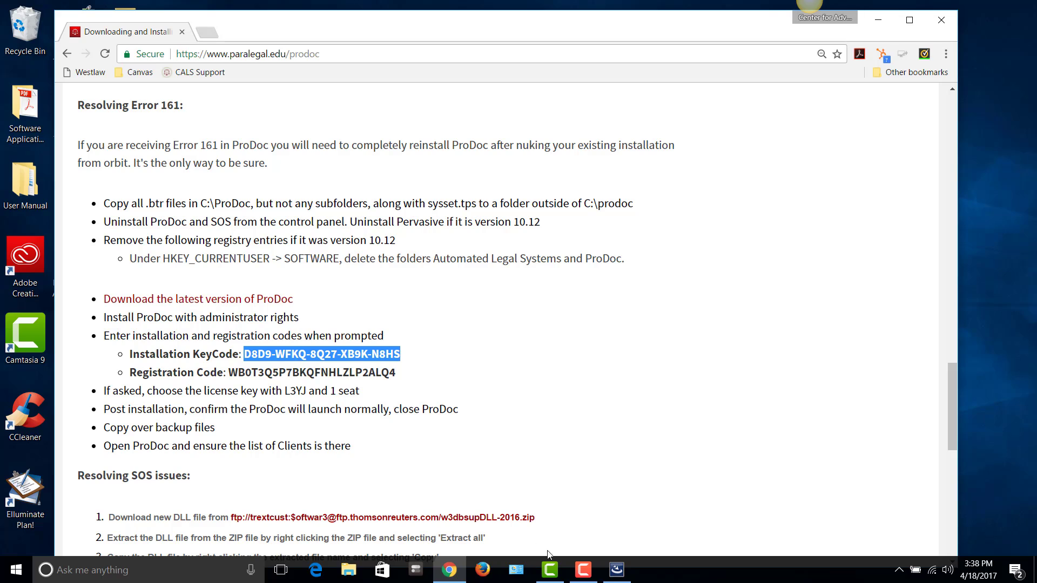
{"action": "mouse_move", "coordinate": [614, 575]}
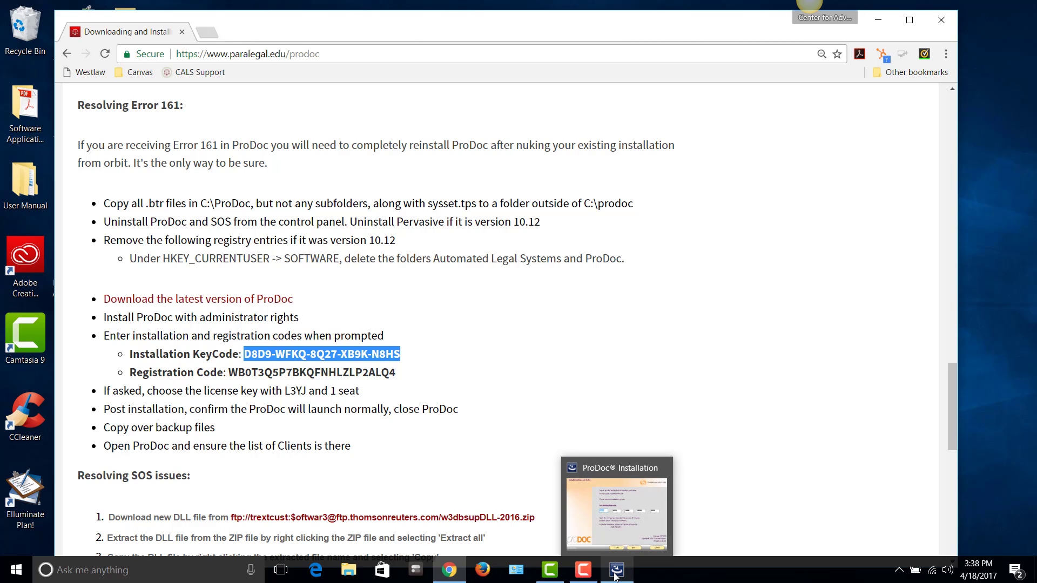
{"action": "left_click", "coordinate": [614, 574]}
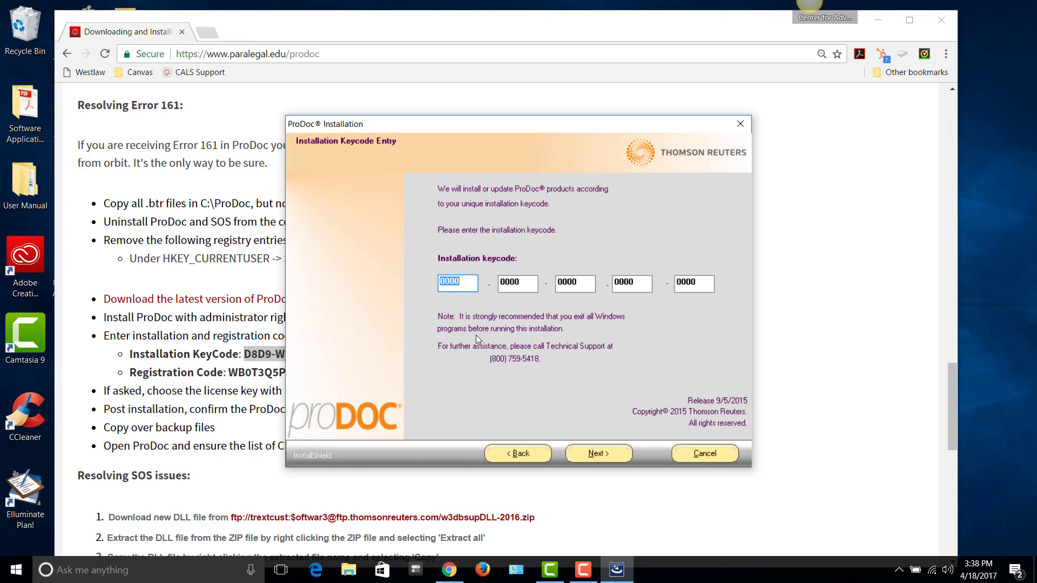
{"action": "key", "text": "ctrl+v"}
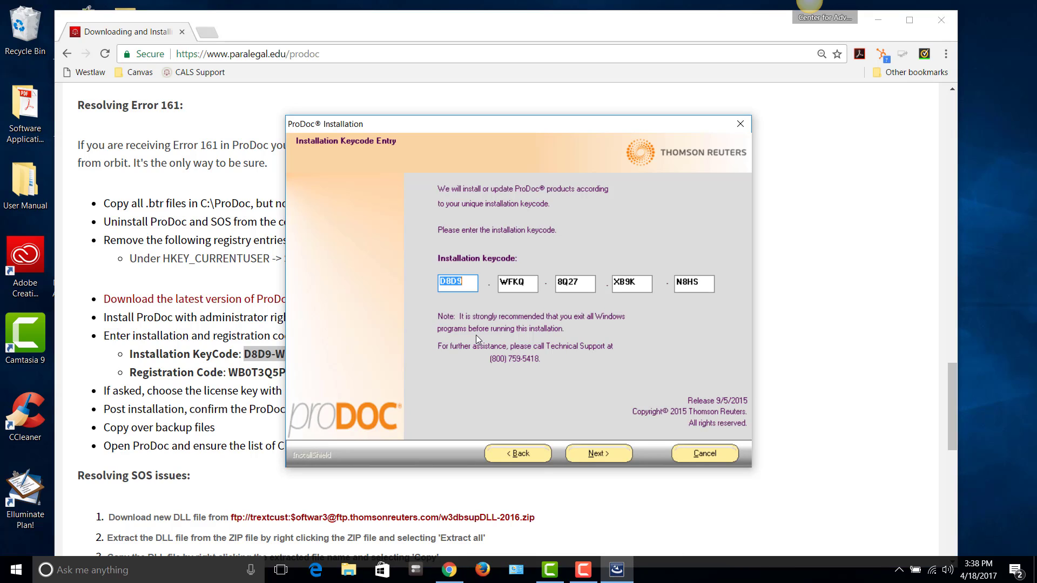
{"action": "left_click", "coordinate": [594, 449]}
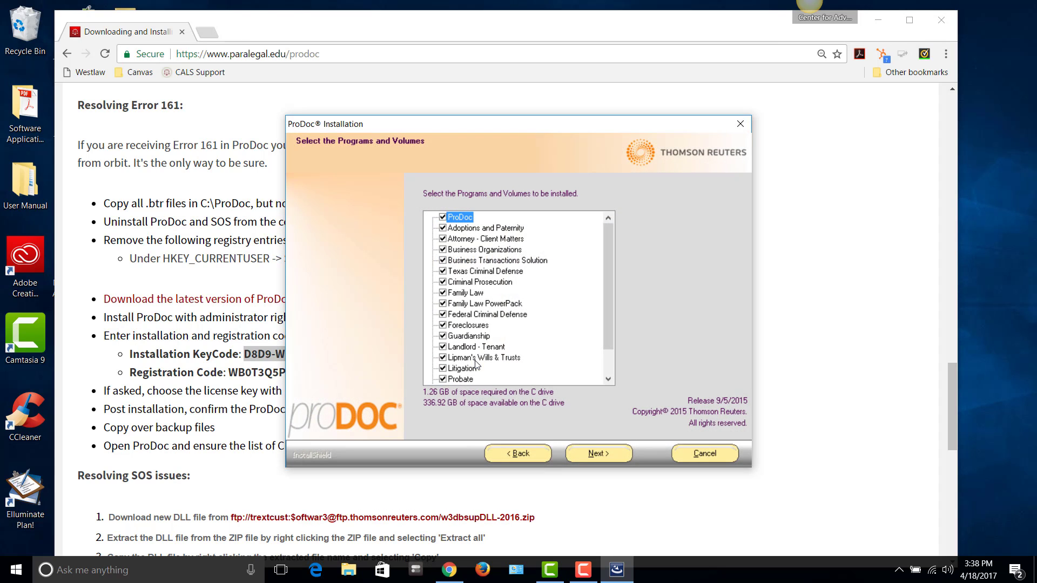
Keep default programs and volumes, accept State Bar and Pervasive PSQL licenses, and skip Timeslips
{"action": "key", "text": "Return"}
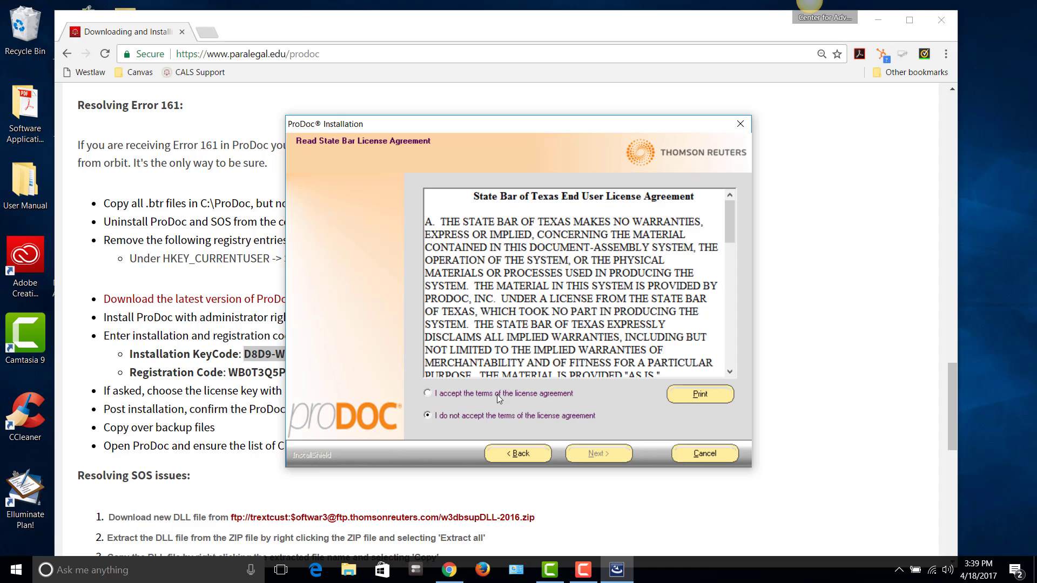
{"action": "left_click", "coordinate": [428, 393]}
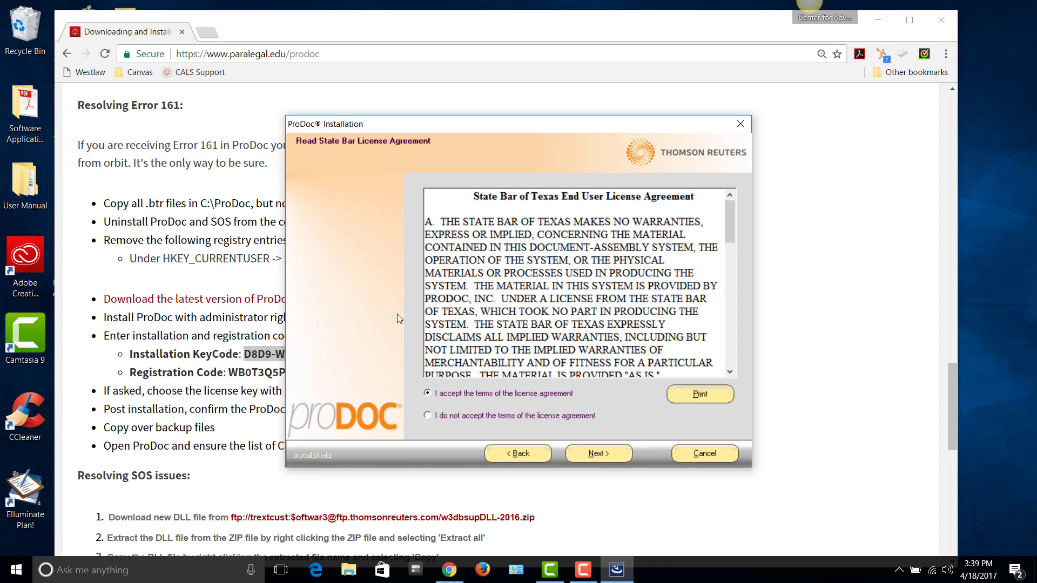
{"action": "left_click", "coordinate": [600, 453]}
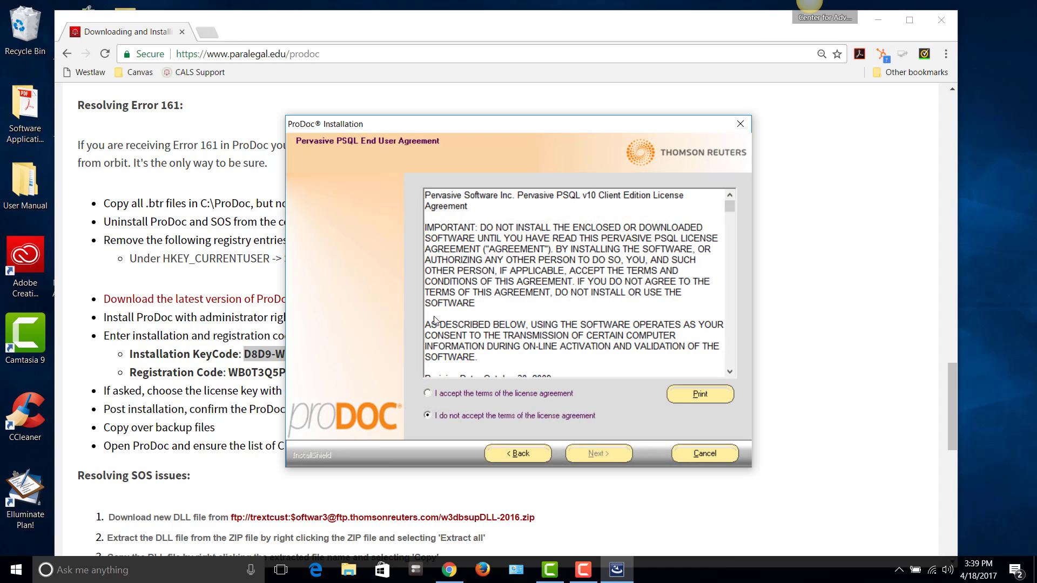
{"action": "left_click", "coordinate": [546, 395]}
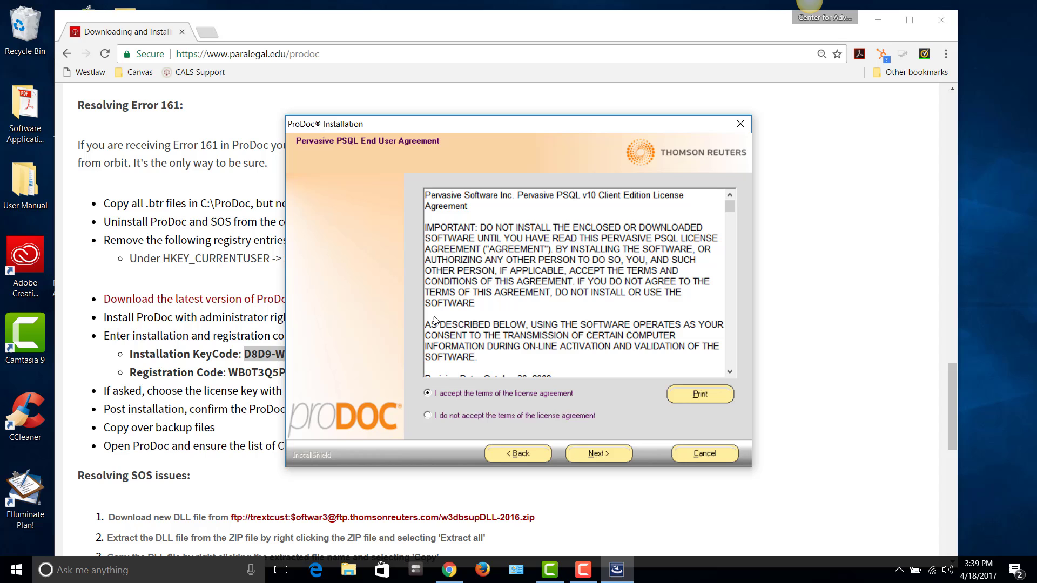
{"action": "left_click", "coordinate": [593, 453]}
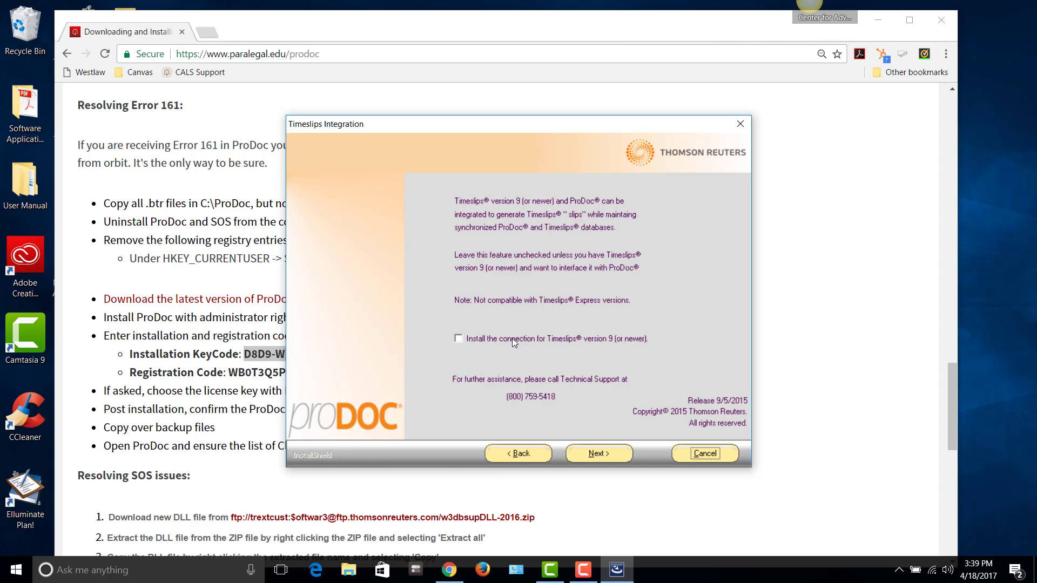
{"action": "left_click", "coordinate": [596, 453]}
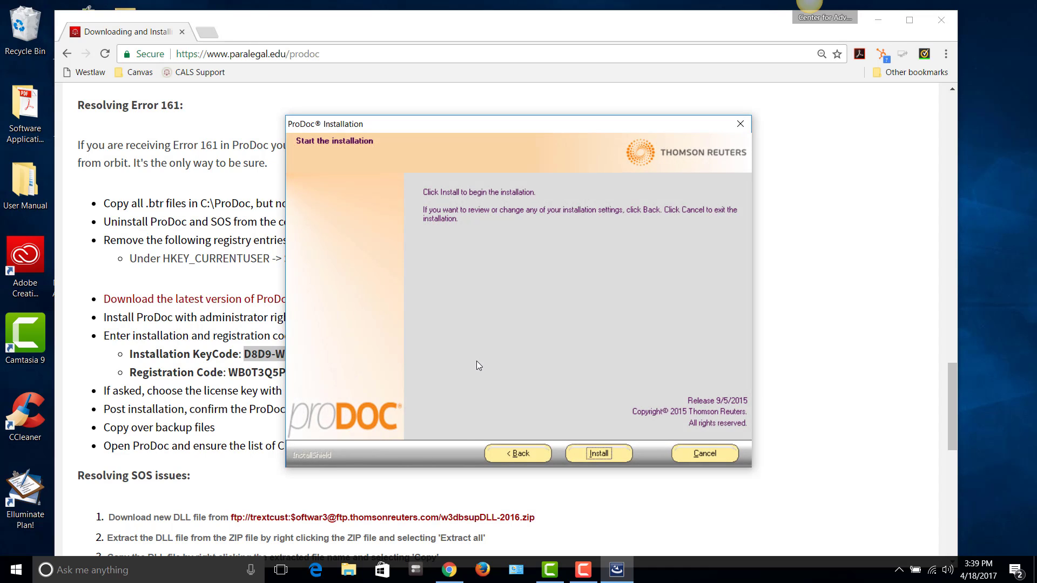
Start the ProDoc installation and let Setup Status run to completion
{"action": "left_click", "coordinate": [597, 454]}
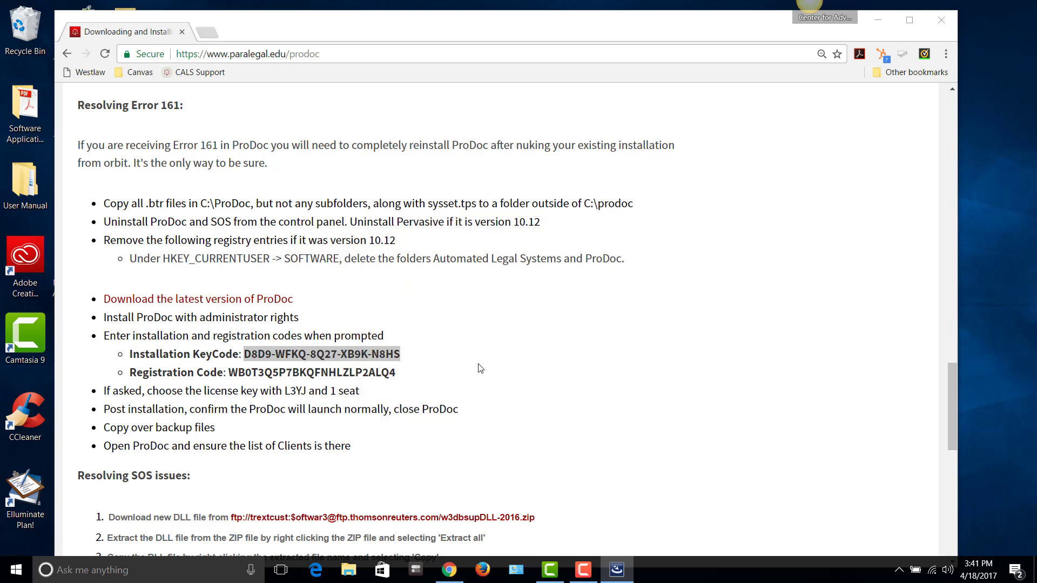
Minimize Chrome and open the new ProDoc® desktop shortcut
{"action": "left_click", "coordinate": [880, 21]}
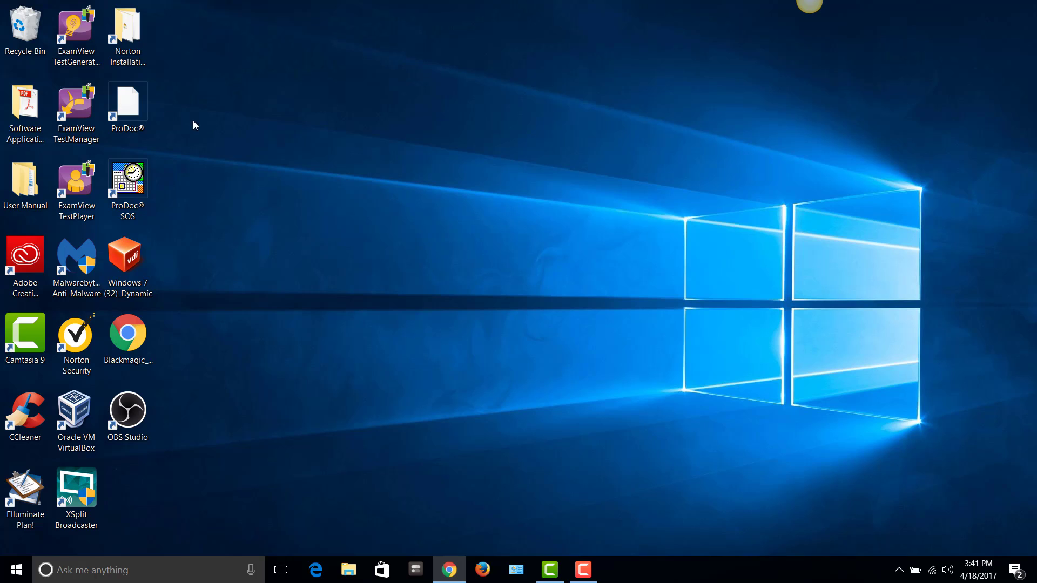
{"action": "left_click", "coordinate": [128, 109]}
{"action": "mouse_move", "coordinate": [620, 567]}
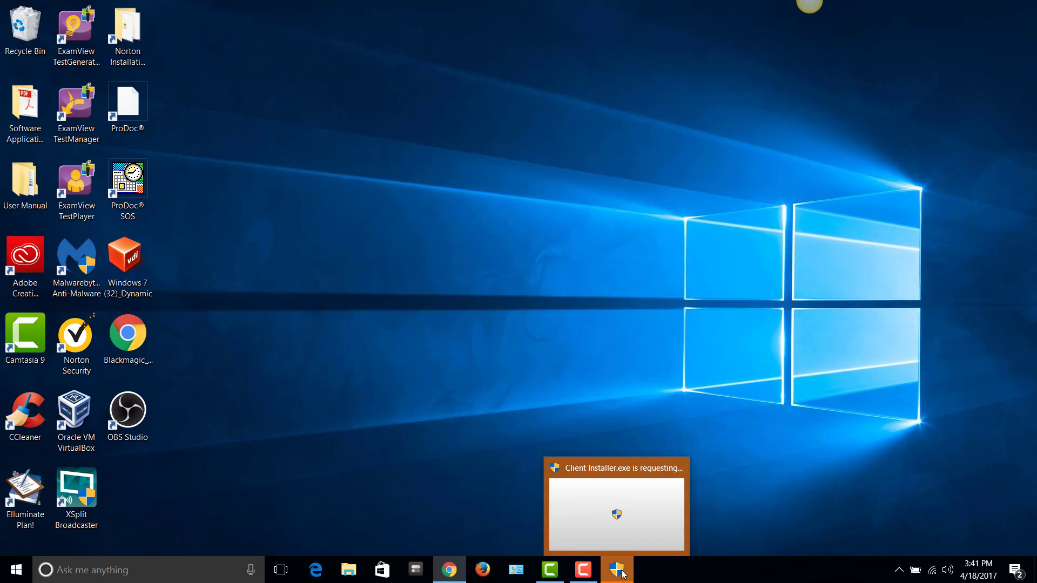
Approve the Client Installer permission request and dismiss the Pervasive restart-required notice
{"action": "left_click", "coordinate": [620, 570]}
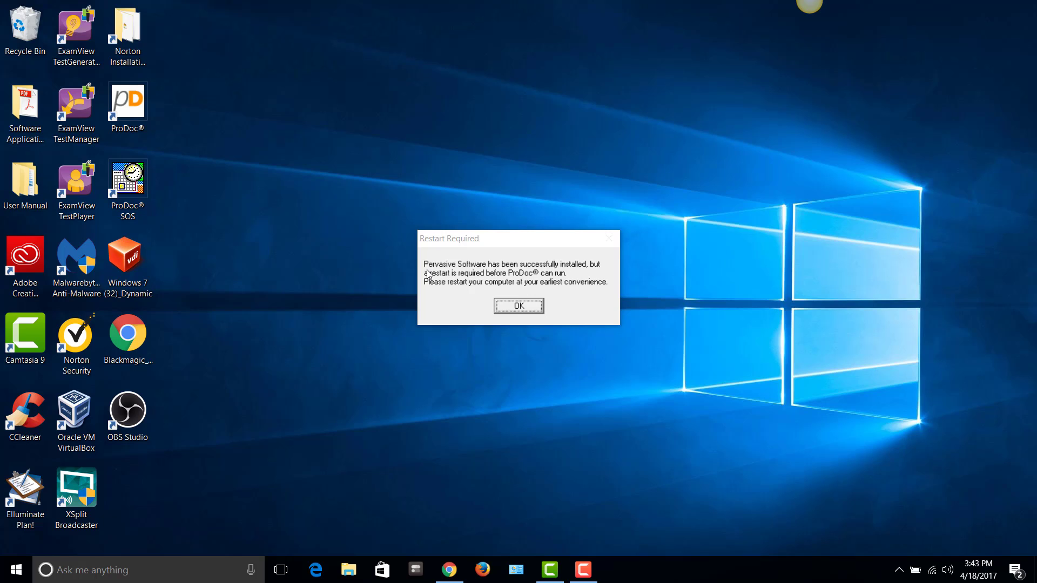
{"action": "left_click", "coordinate": [513, 308]}
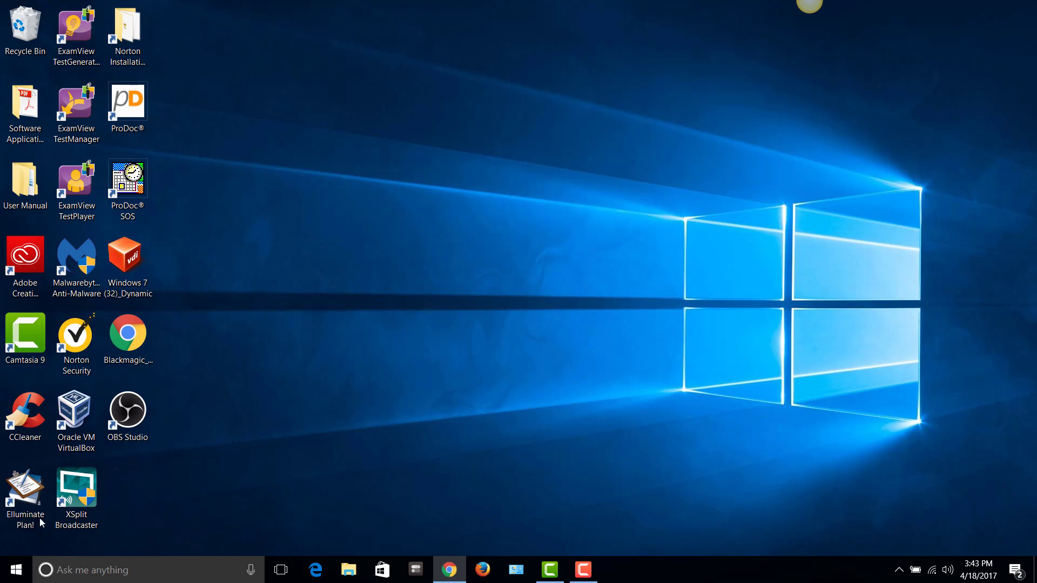
{"action": "left_click", "coordinate": [16, 577]}
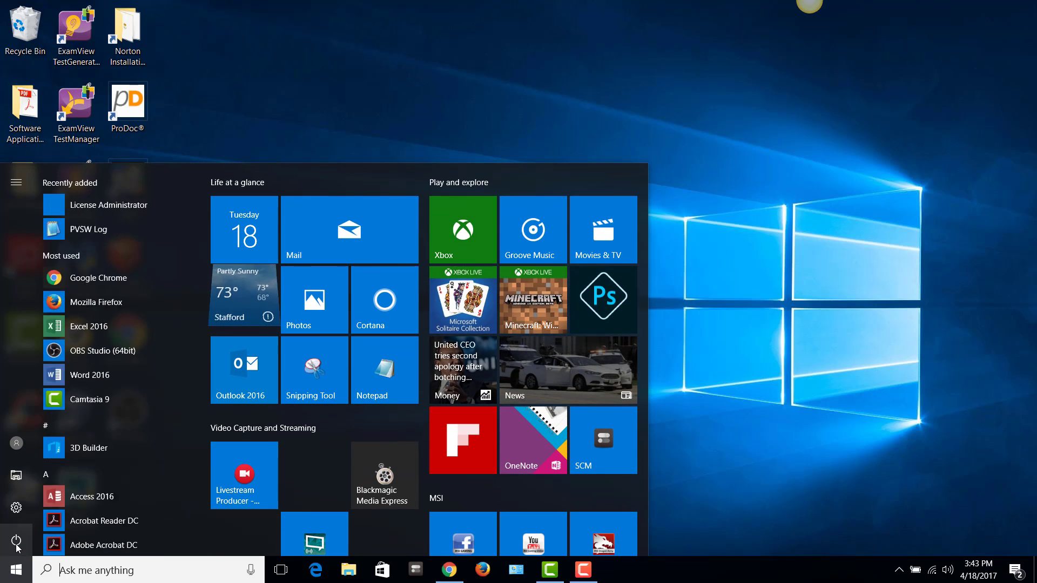
{"action": "left_click", "coordinate": [17, 541]}
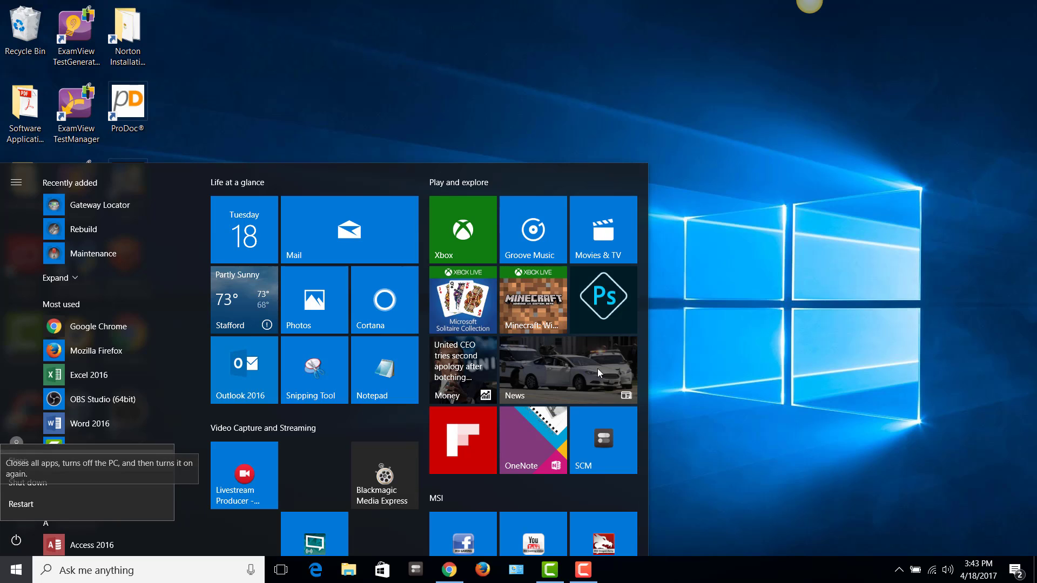
{"action": "left_click", "coordinate": [754, 355]}
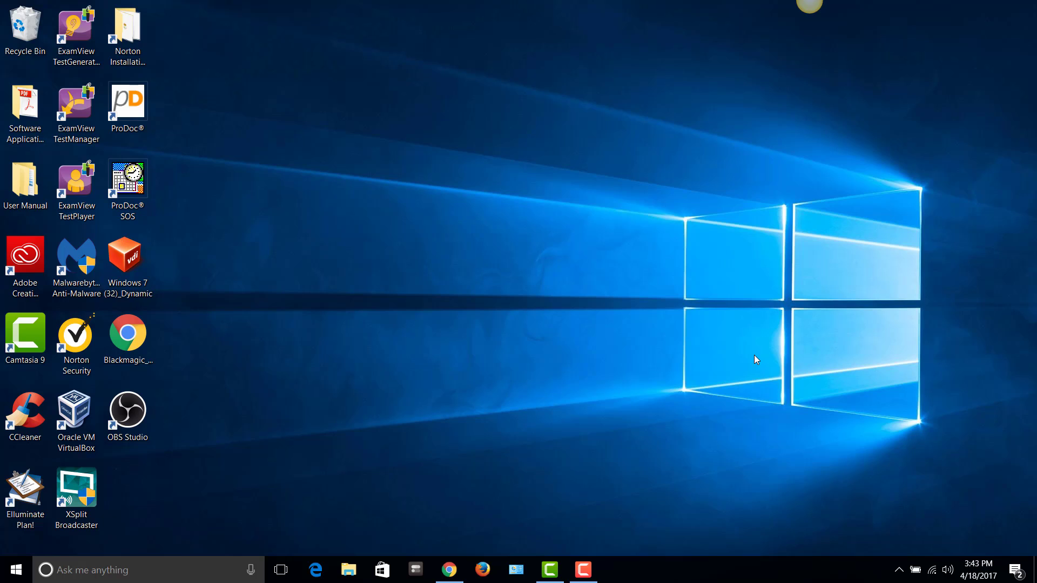
{"action": "left_click", "coordinate": [583, 569]}
{"action": "left_click", "coordinate": [1004, 519]}
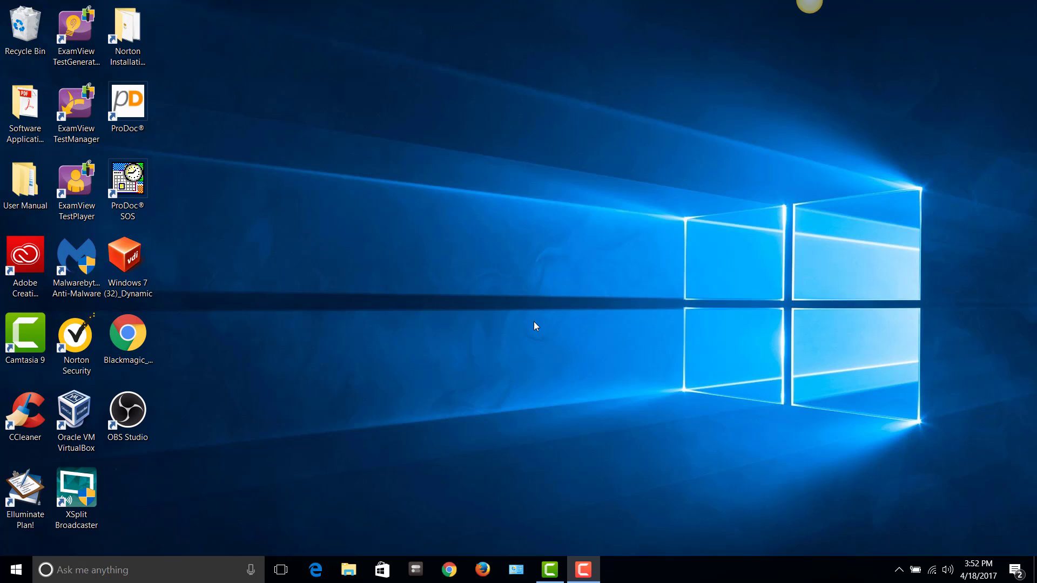
Open the college's ProDoc instructions page at paralegal.edu/prodoc in Chrome
{"action": "left_click", "coordinate": [129, 111]}
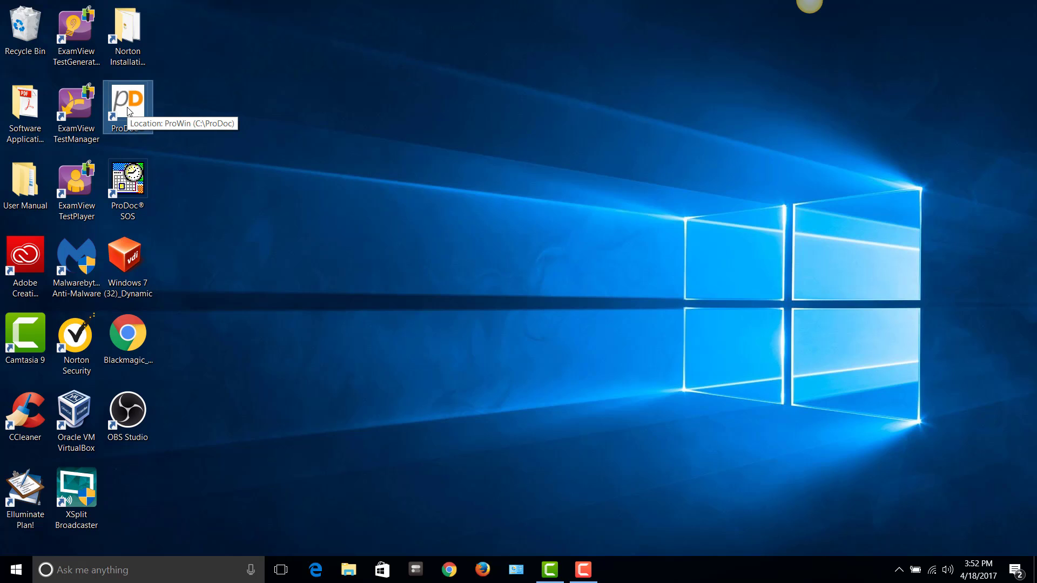
{"action": "key", "text": "F10"}
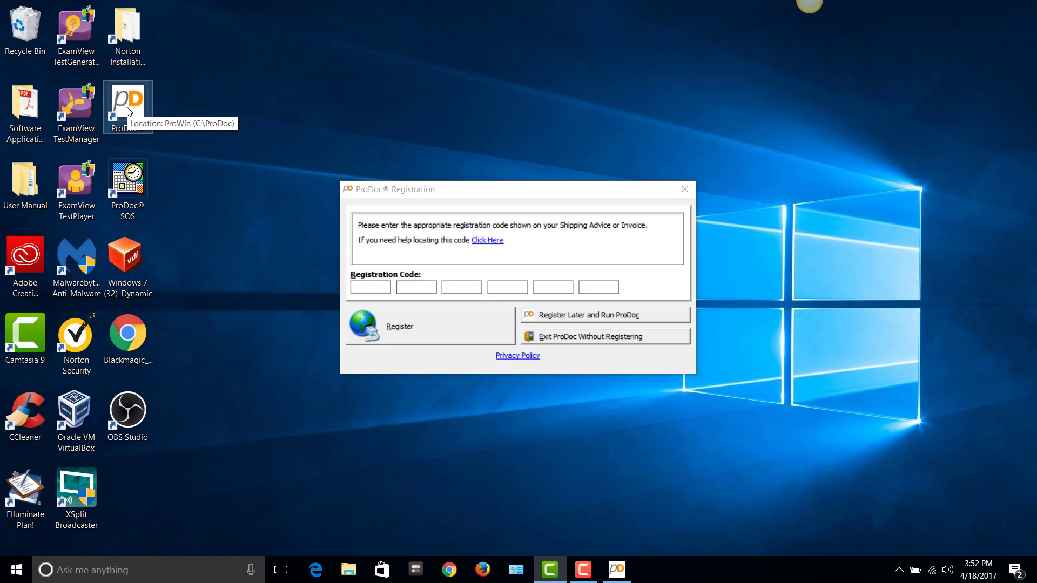
{"action": "left_click", "coordinate": [449, 571]}
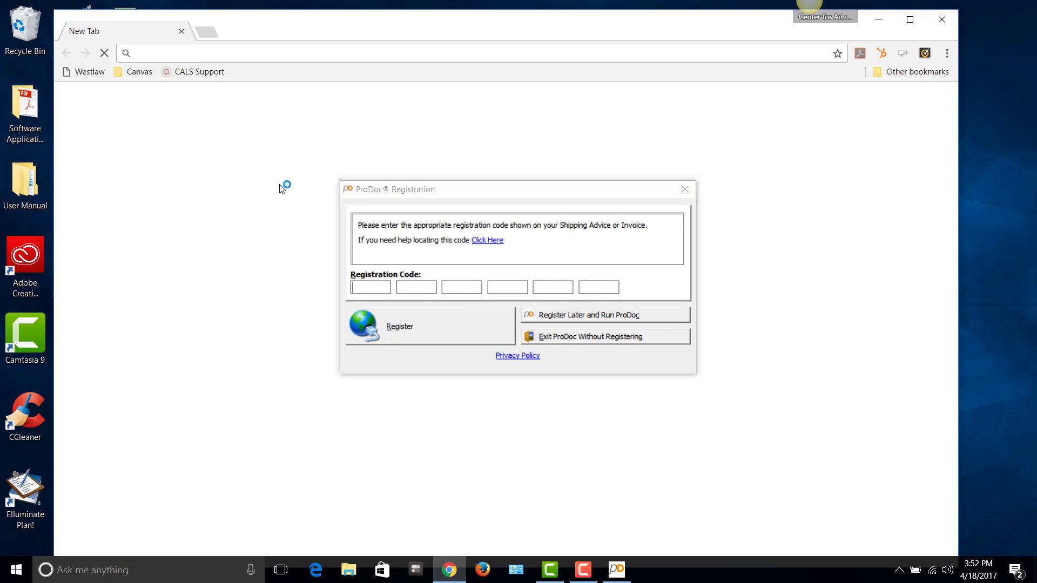
{"action": "left_click", "coordinate": [285, 54]}
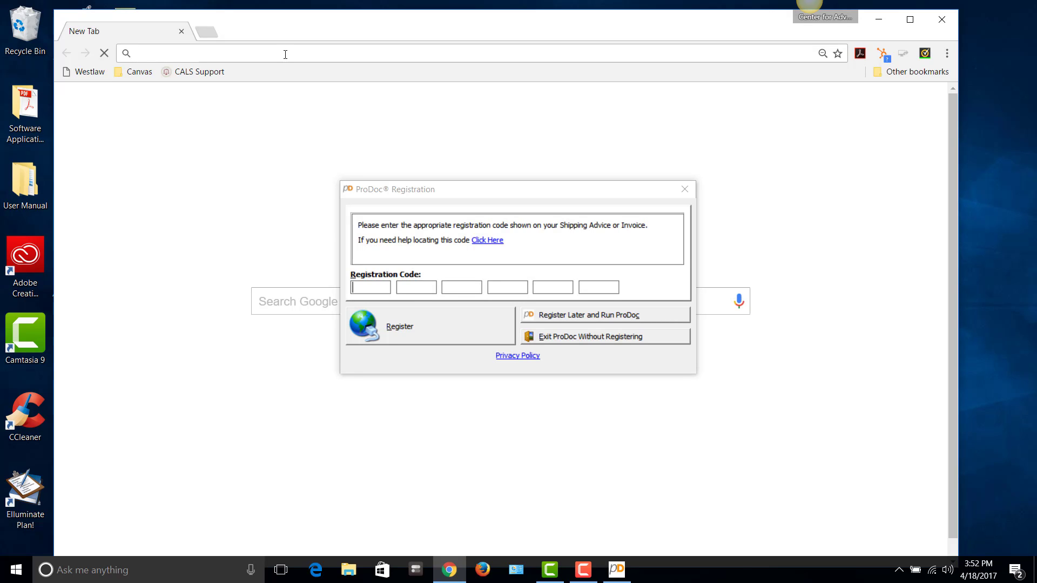
{"action": "type", "text": "para"}
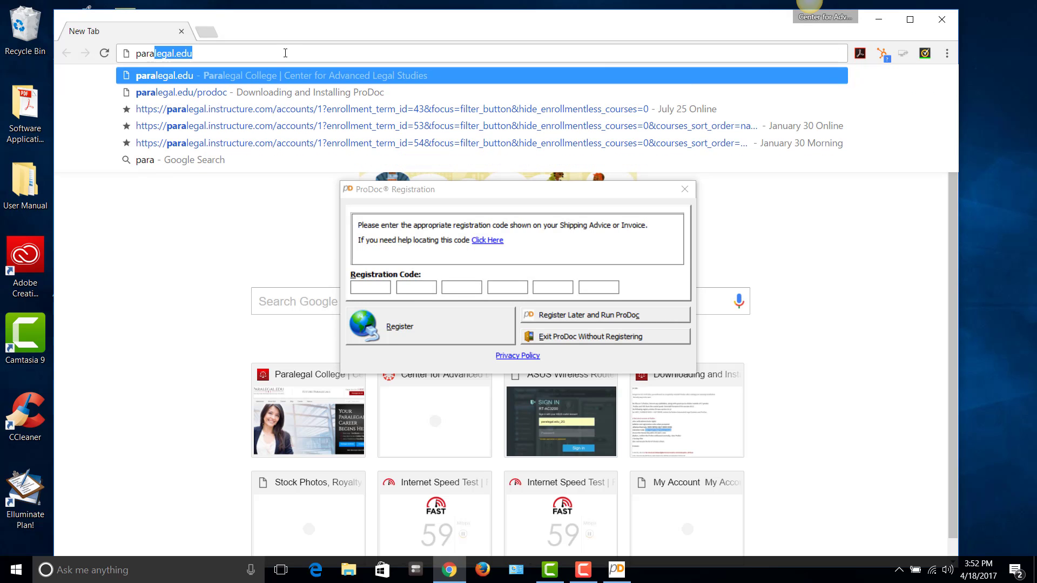
{"action": "left_click", "coordinate": [246, 92]}
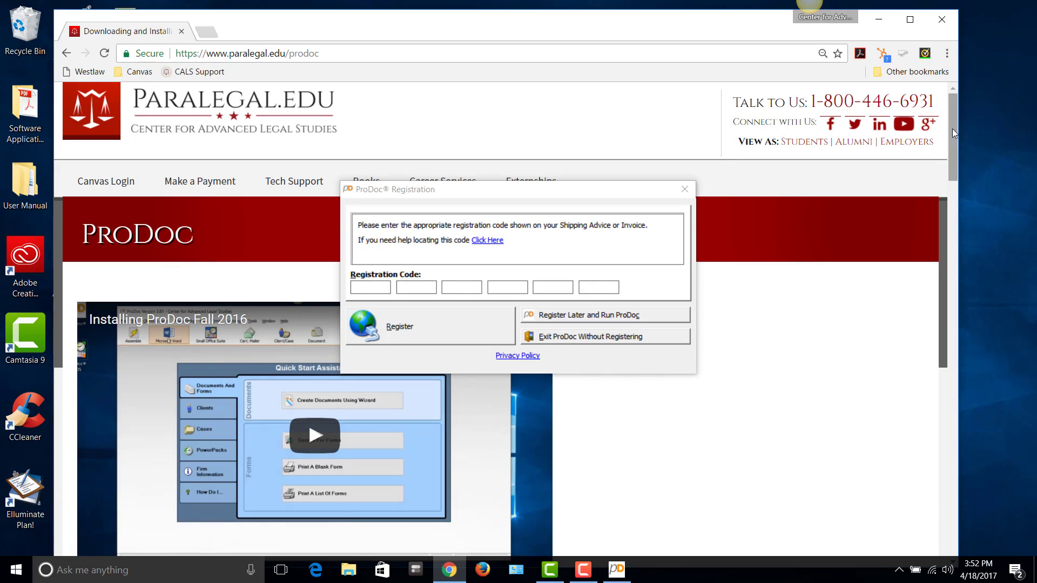
Copy the Registration Code from the page and paste it into the ProDoc Registration dialog
{"action": "left_click_drag", "start_coordinate": [951, 128], "coordinate": [993, 378]}
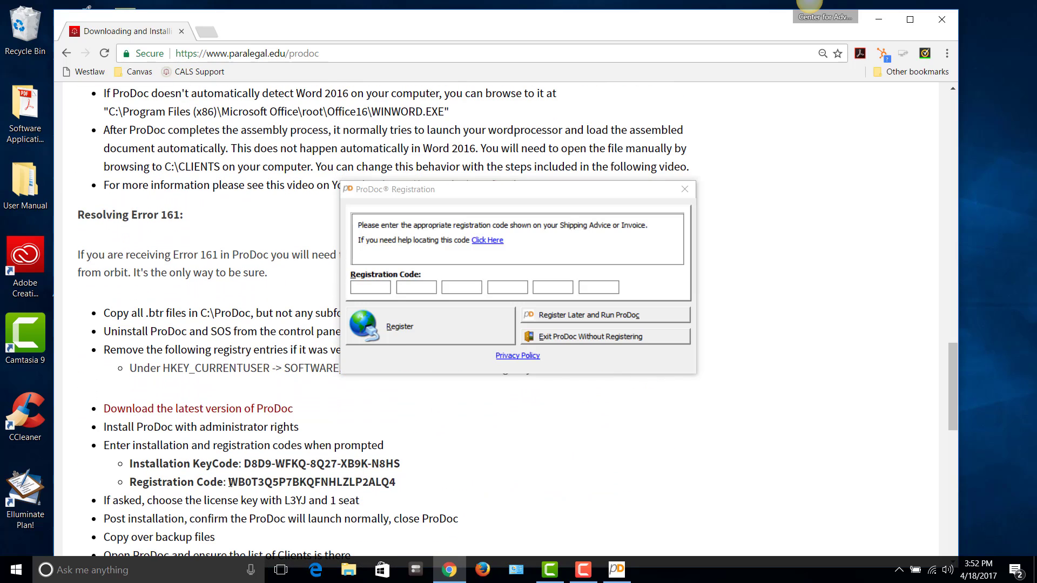
{"action": "left_click_drag", "start_coordinate": [229, 483], "coordinate": [394, 483]}
{"action": "key", "text": "ctrl+c"}
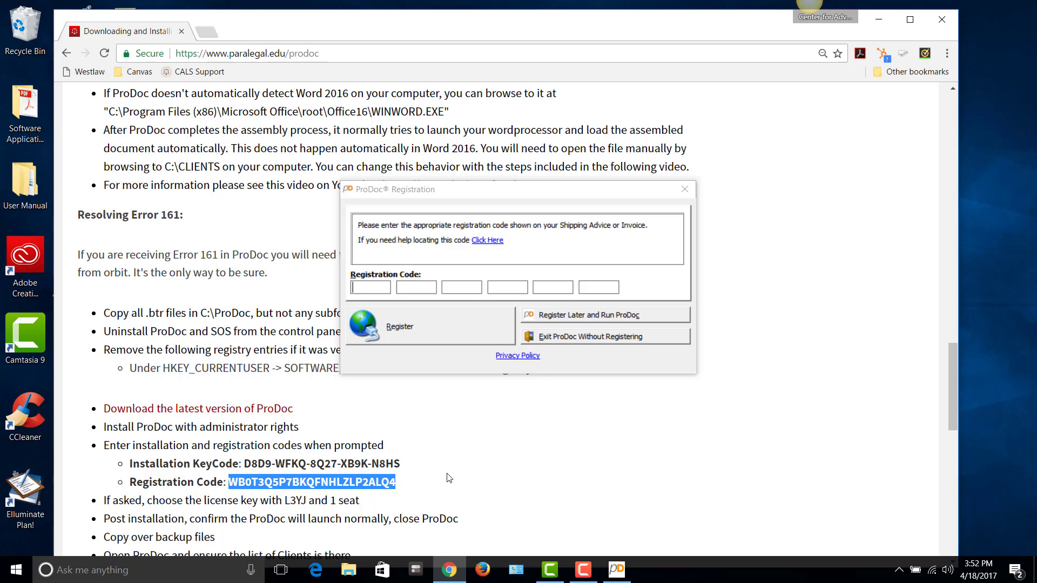
{"action": "left_click", "coordinate": [367, 288]}
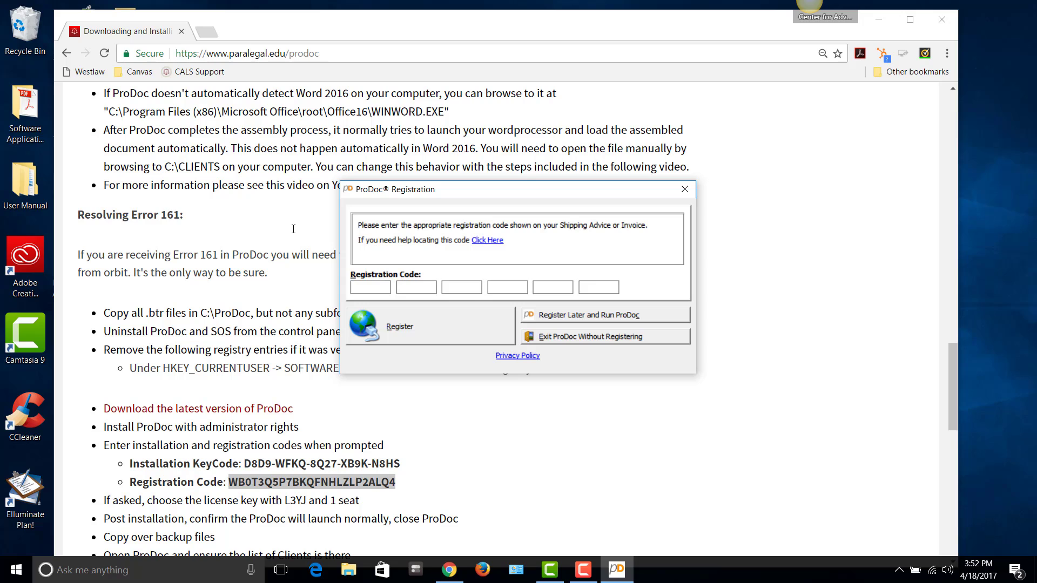
{"action": "key", "text": "ctrl+v"}
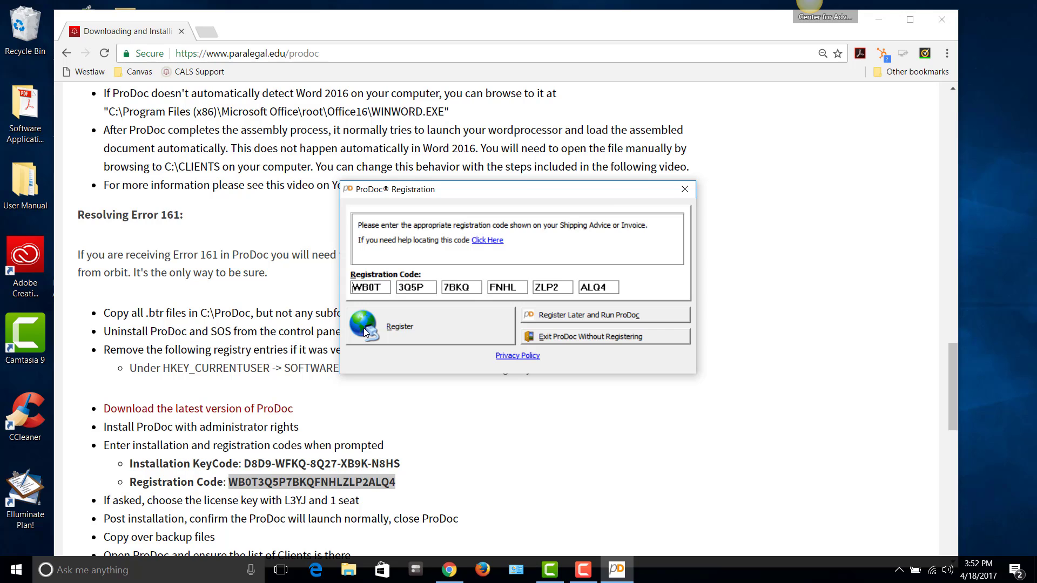
Register with the firm name 'Center for Advanced Legal Studies' and confirm it as the firm name
{"action": "left_click", "coordinate": [403, 328]}
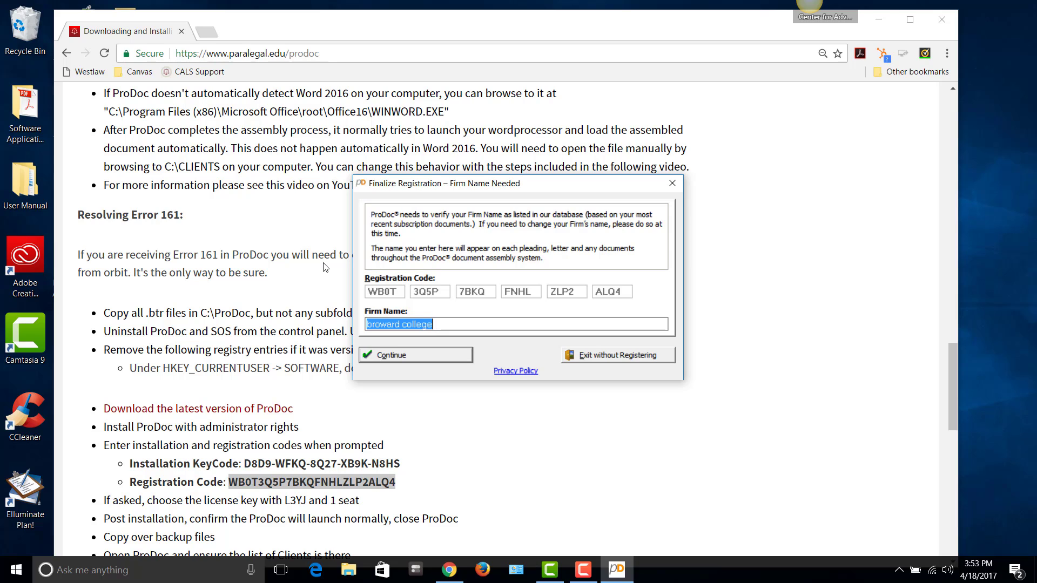
{"action": "type", "text": "Center for"}
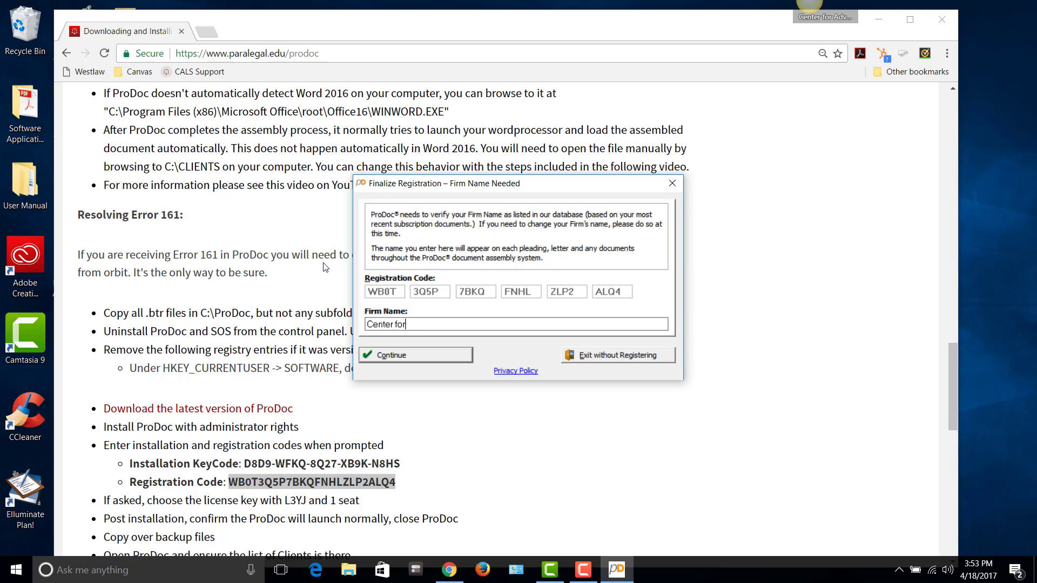
{"action": "type", "text": " Advanced Legal S"}
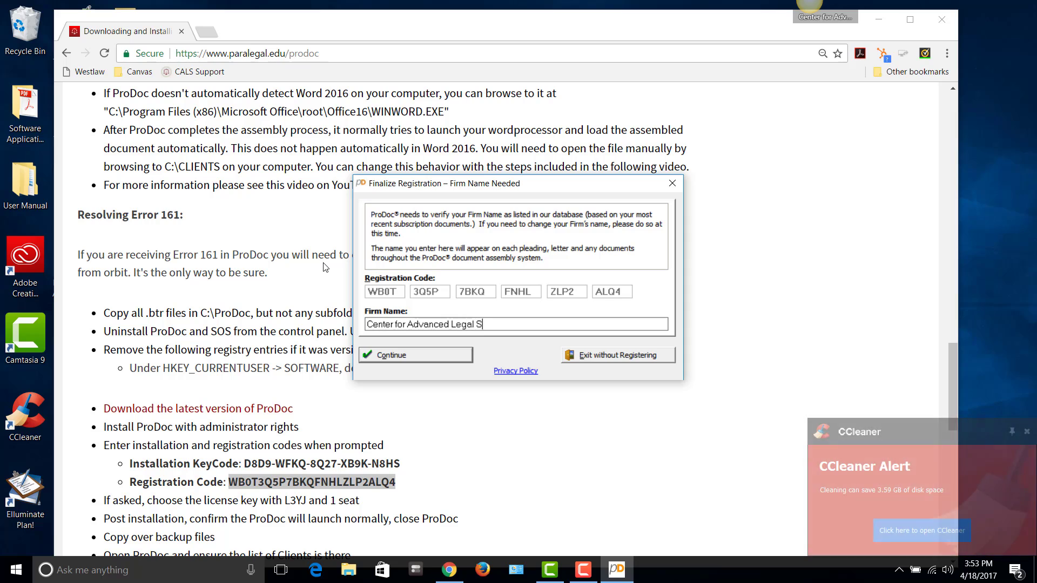
{"action": "type", "text": "tudies"}
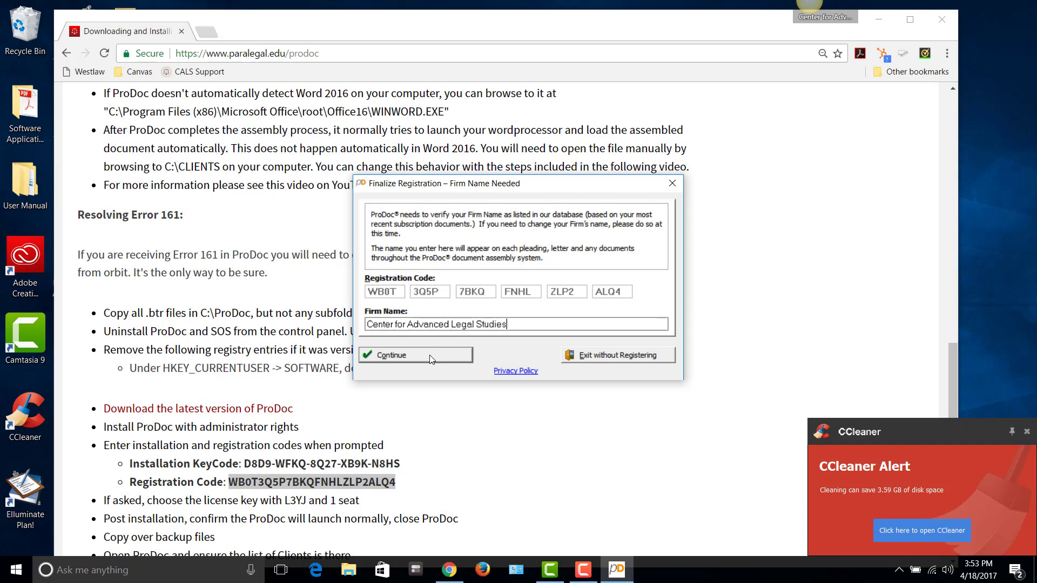
{"action": "key", "text": "Return"}
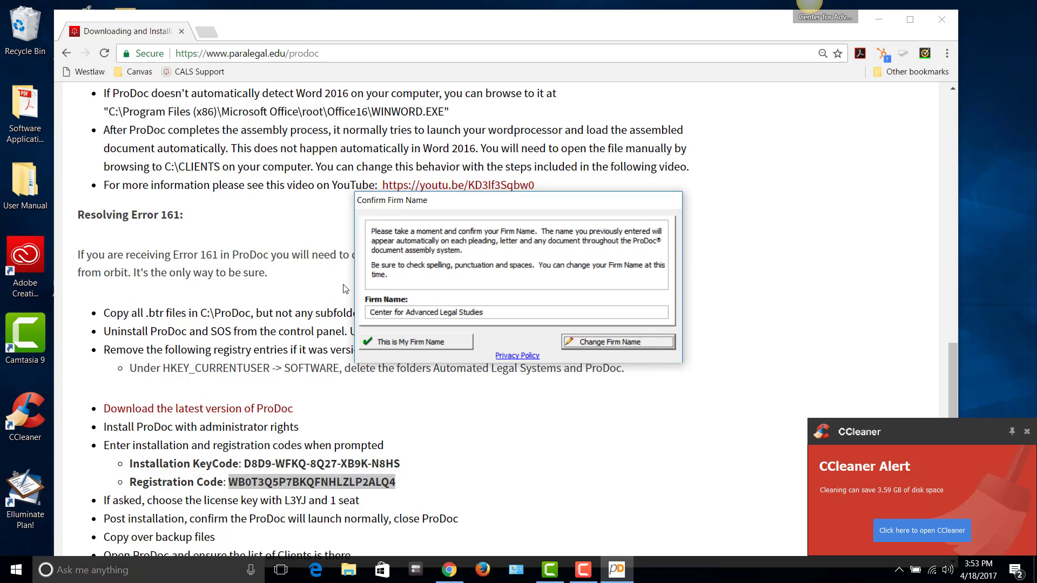
{"action": "left_click", "coordinate": [428, 345]}
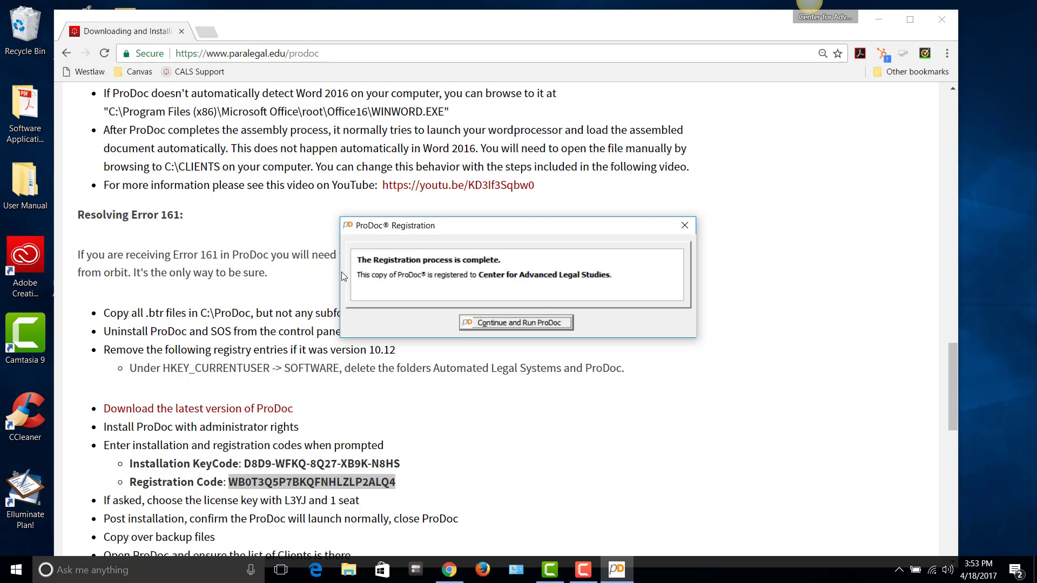
Continue to run ProDoc and select the L3YJ licence key with 1 seat
{"action": "left_click", "coordinate": [504, 322]}
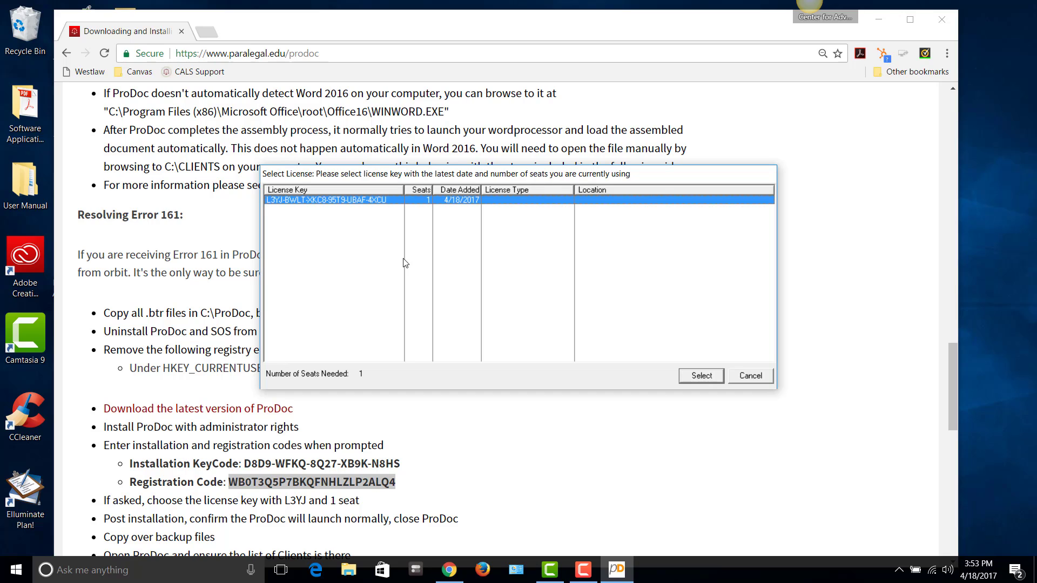
{"action": "left_click", "coordinate": [700, 377]}
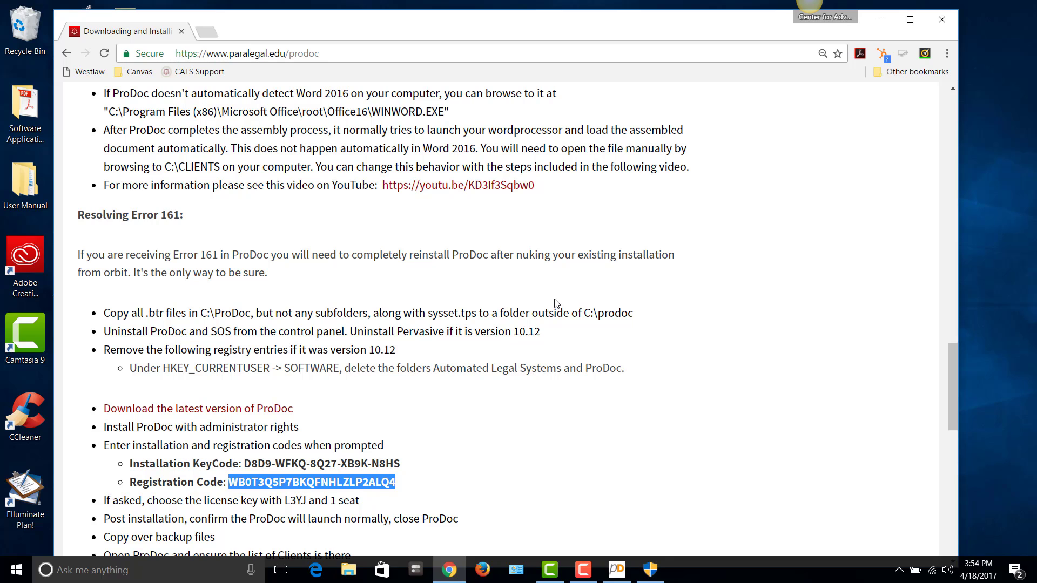
Approve the pending permission prompt, sign on with new user initials, and accept creating them
{"action": "left_click", "coordinate": [650, 571]}
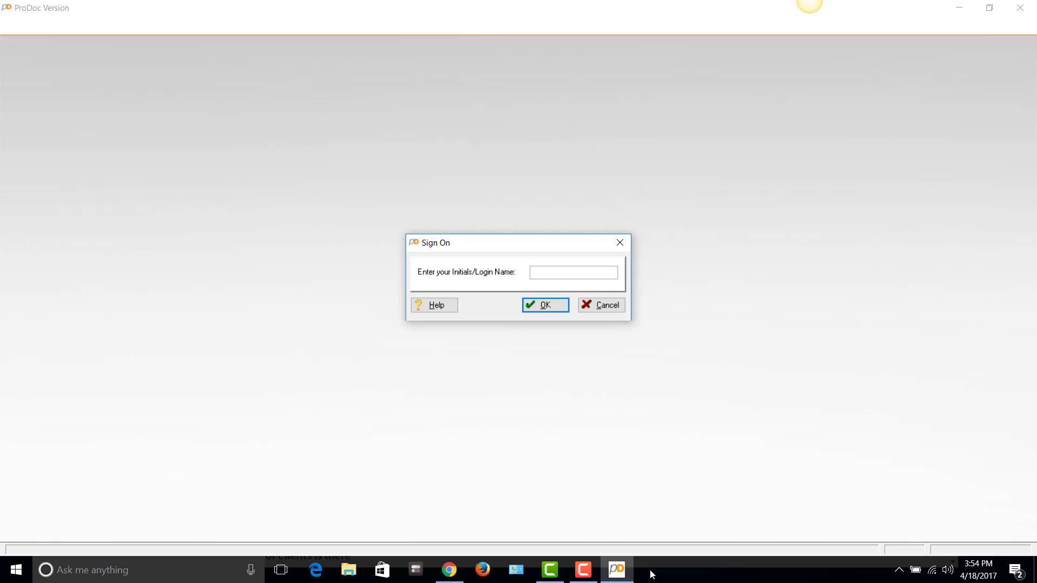
{"action": "type", "text": "ehh"}
{"action": "key", "text": "Return"}
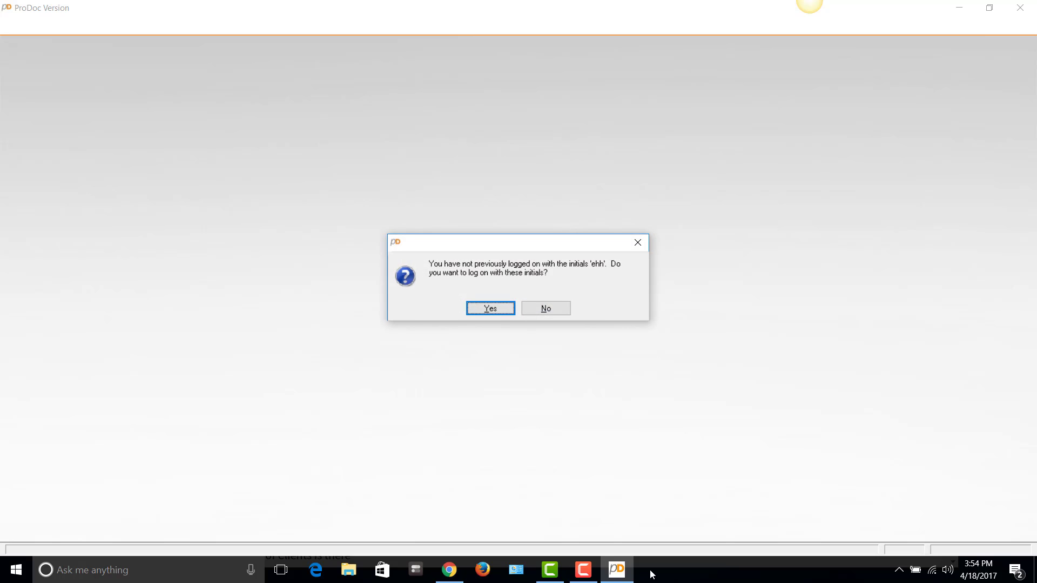
{"action": "left_click", "coordinate": [489, 308]}
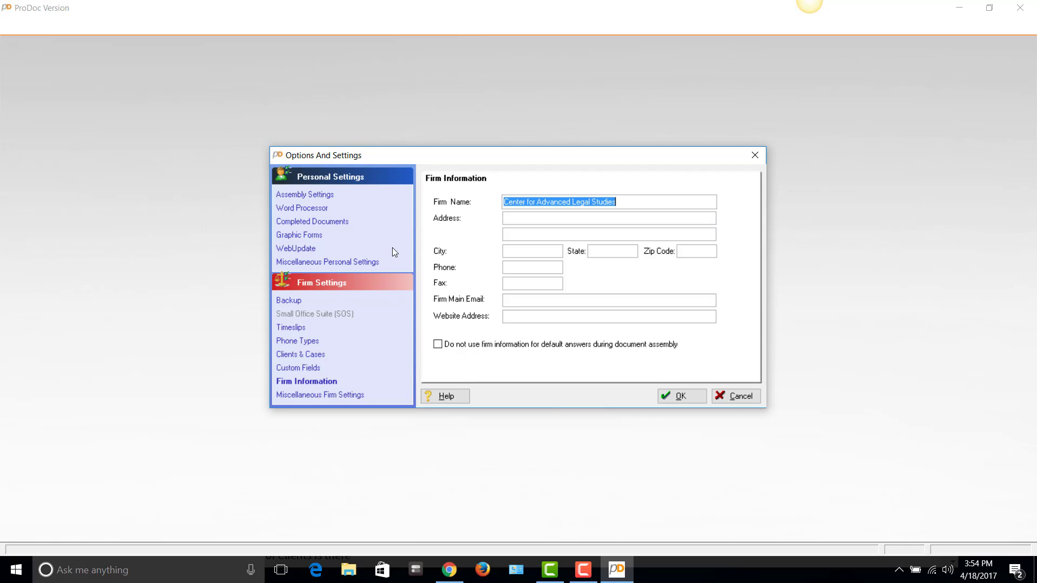
Enter the firm's street address, city and state in Firm Information
{"action": "key", "text": "Tab"}
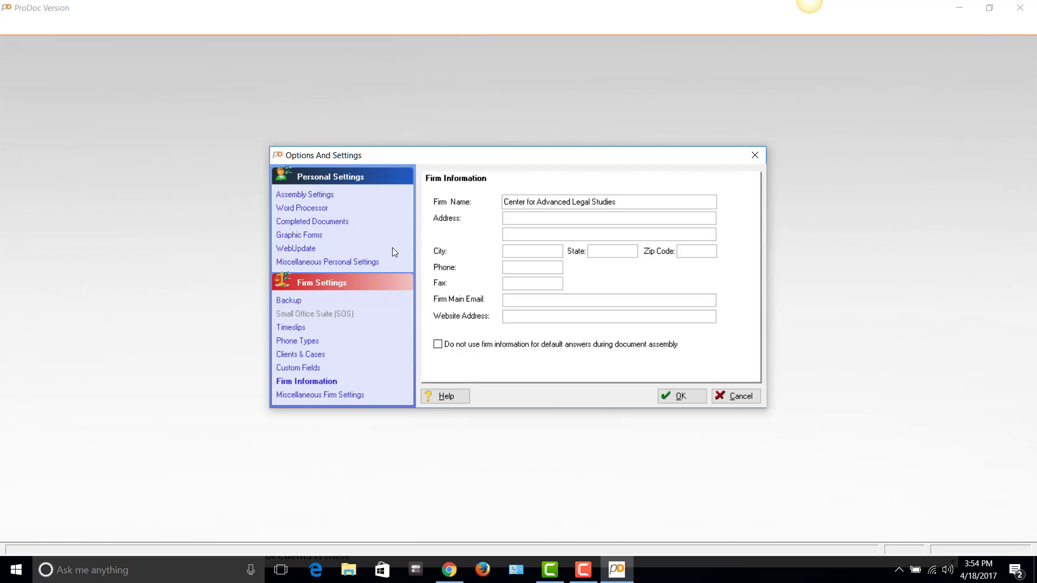
{"action": "key", "text": "BackSpace"}
{"action": "key", "text": "BackSpace"}
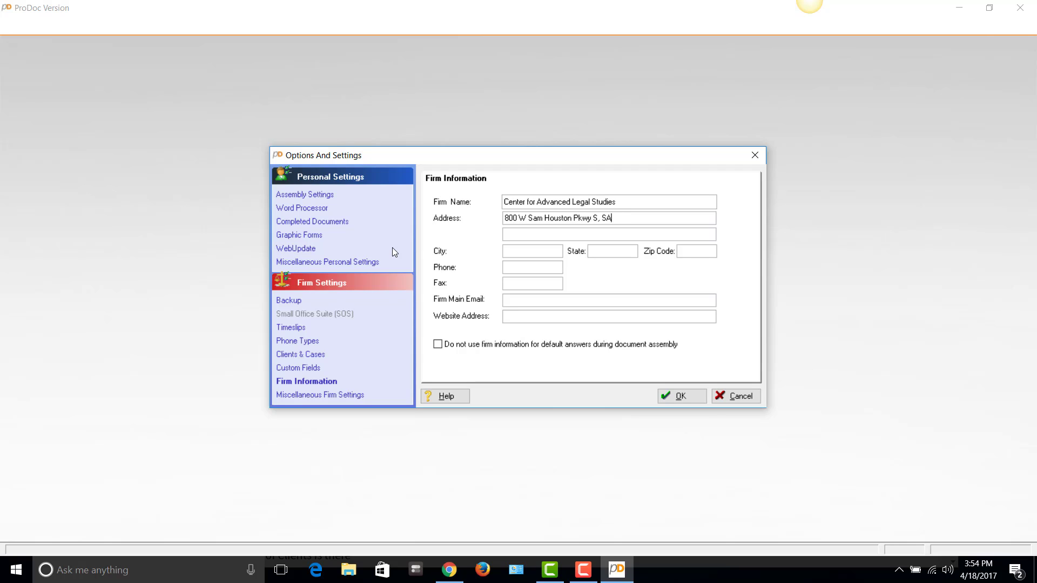
{"action": "key", "text": "Tab"}
{"action": "key", "text": "Tab"}
{"action": "key", "text": "BackSpace"}
{"action": "key", "text": "BackSpace"}
{"action": "key", "text": "BackSpace"}
{"action": "key", "text": "BackSpace"}
{"action": "key", "text": "BackSpace"}
{"action": "key", "text": "BackSpace"}
{"action": "key", "text": "BackSpace"}
{"action": "key", "text": "Tab"}
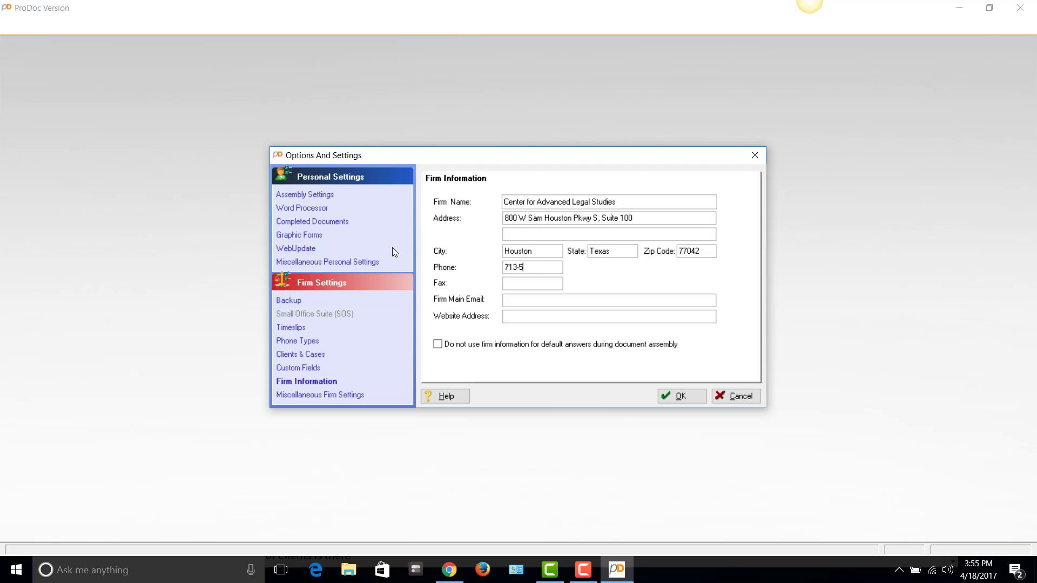
{"action": "key", "text": "Tab"}
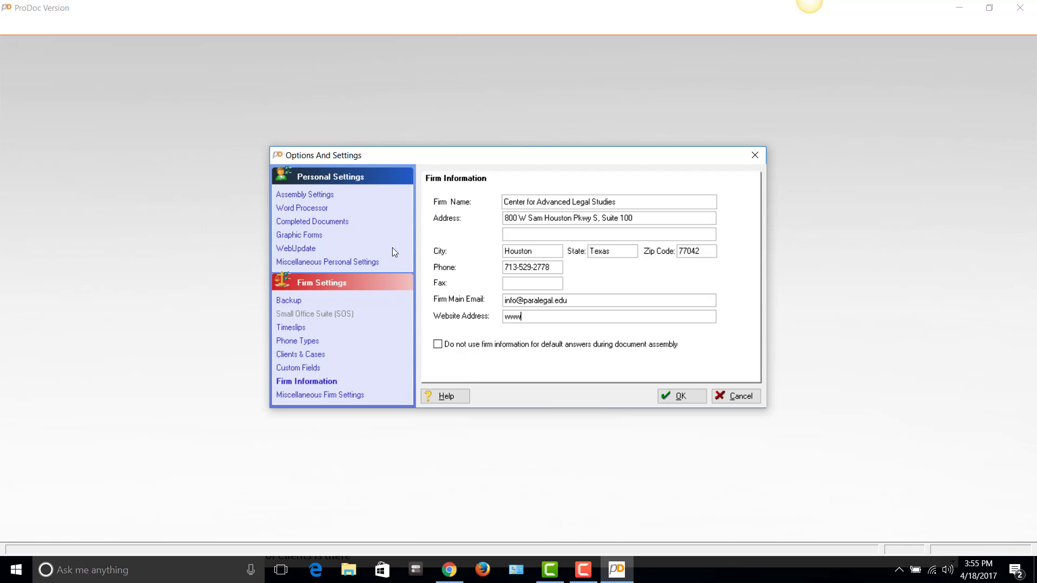
{"action": "left_click", "coordinate": [682, 396]}
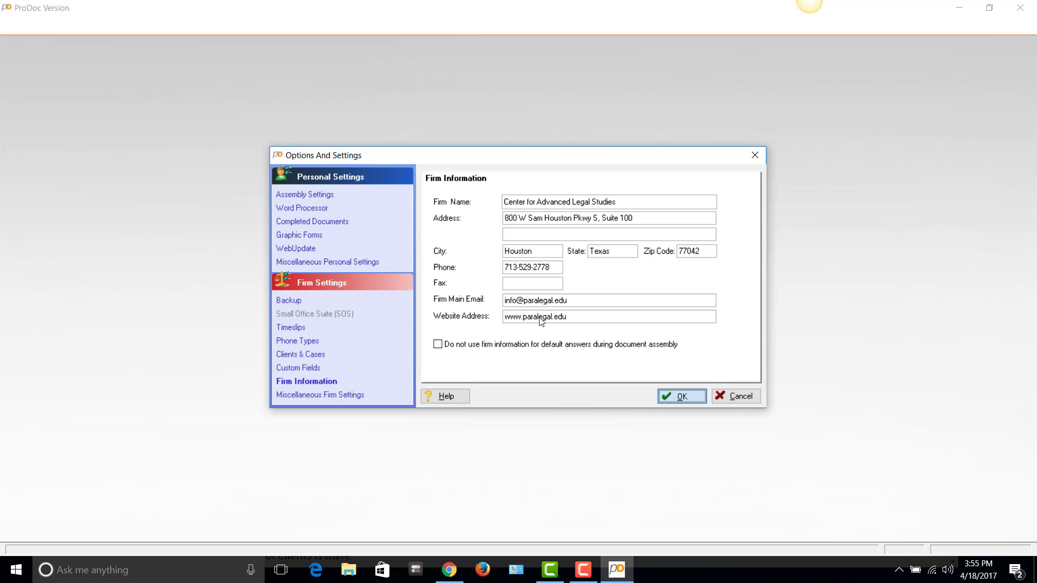
{"action": "left_click", "coordinate": [685, 400]}
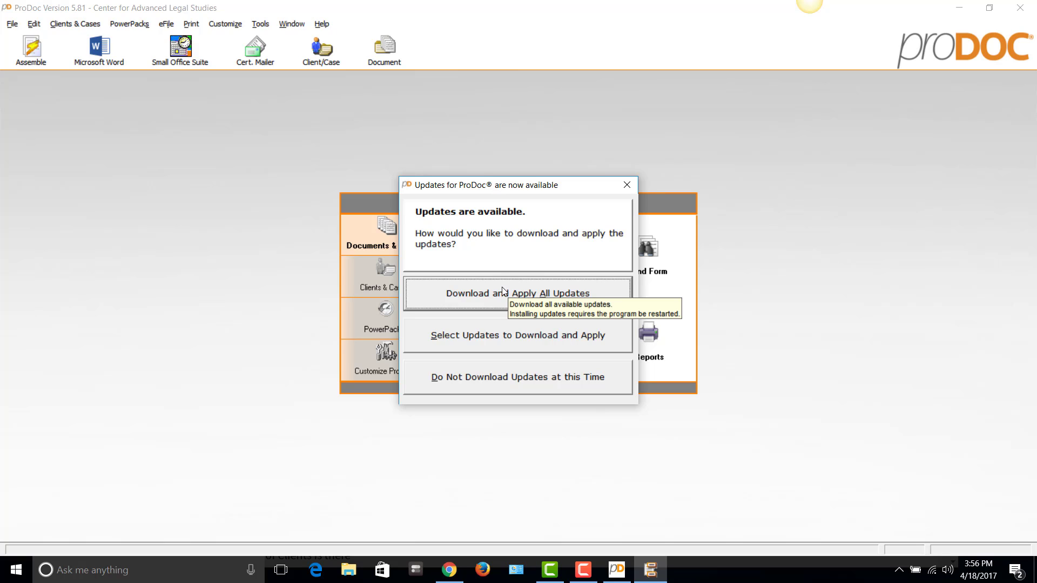
{"action": "left_click", "coordinate": [492, 380]}
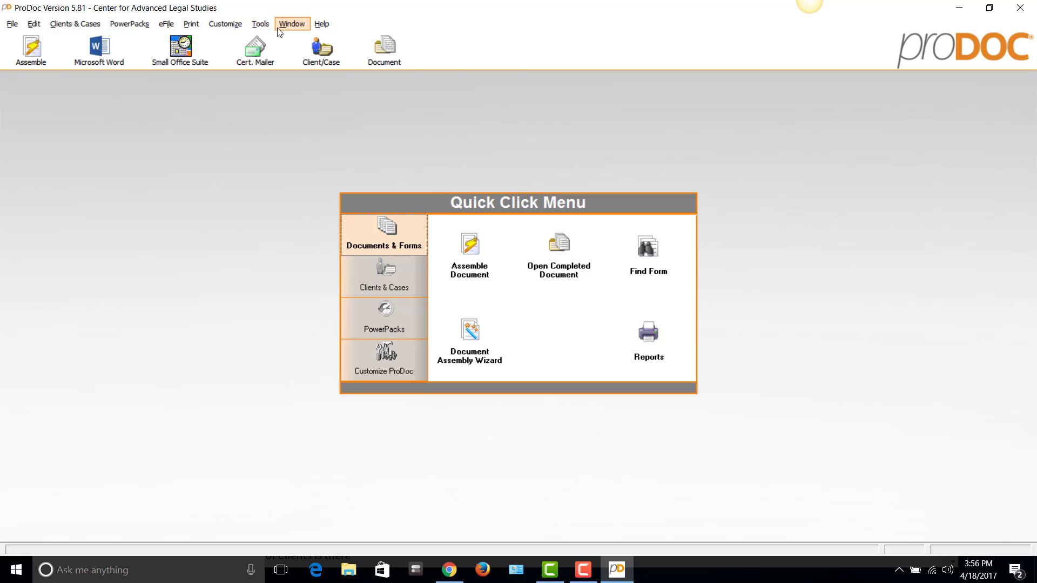
{"action": "left_click", "coordinate": [321, 25]}
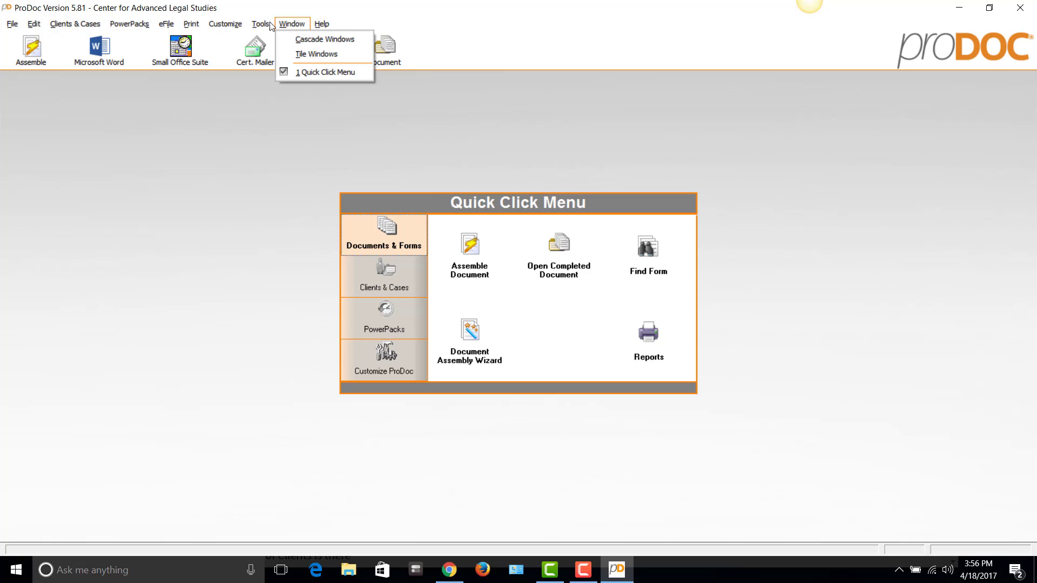
{"action": "mouse_move", "coordinate": [265, 27]}
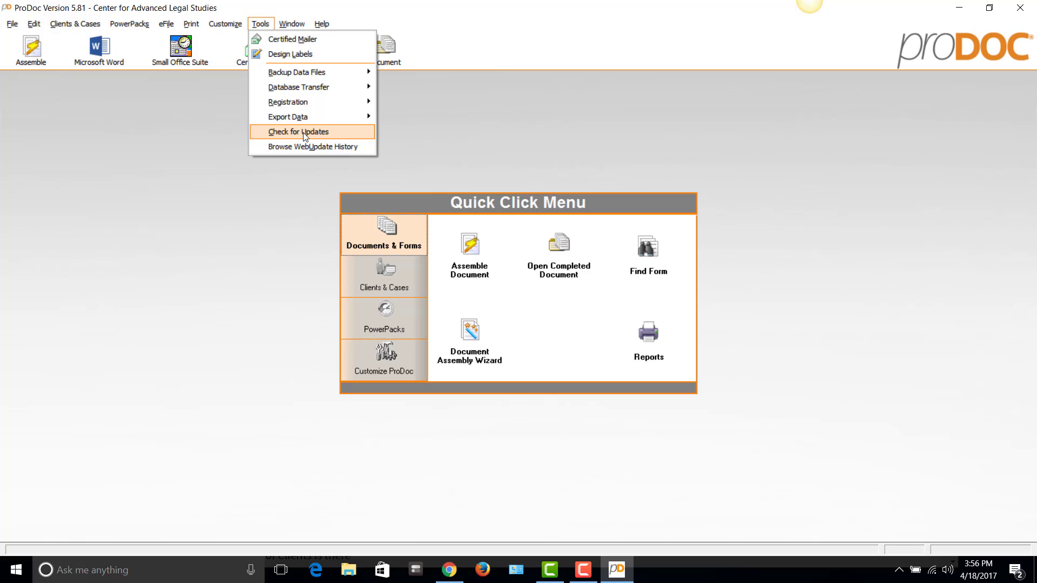
{"action": "left_click", "coordinate": [181, 161]}
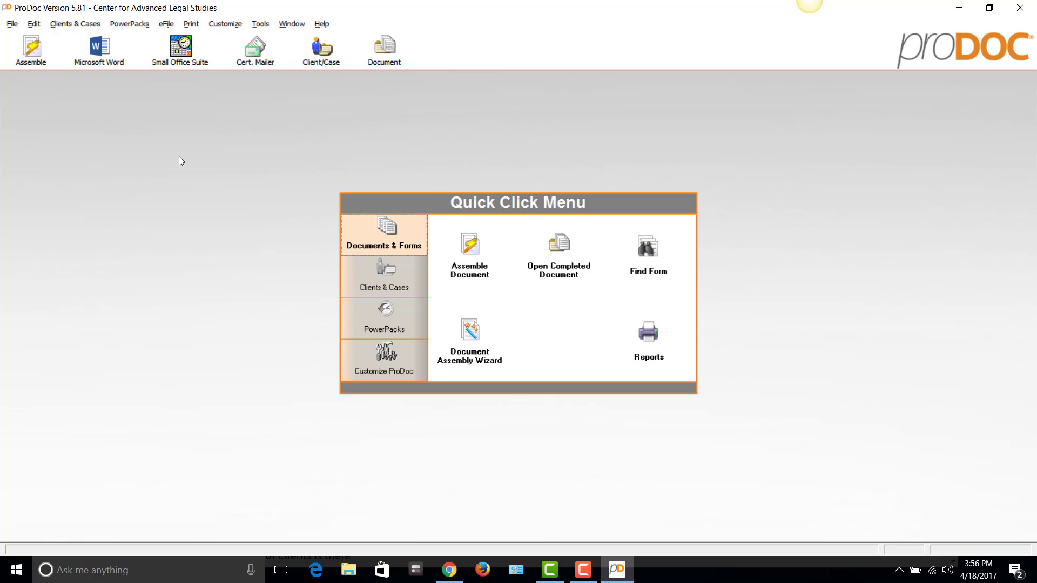
Set Quick Start Assistant (Beginner) as the start screen in Options, then disable automatic backup
{"action": "left_click", "coordinate": [227, 24]}
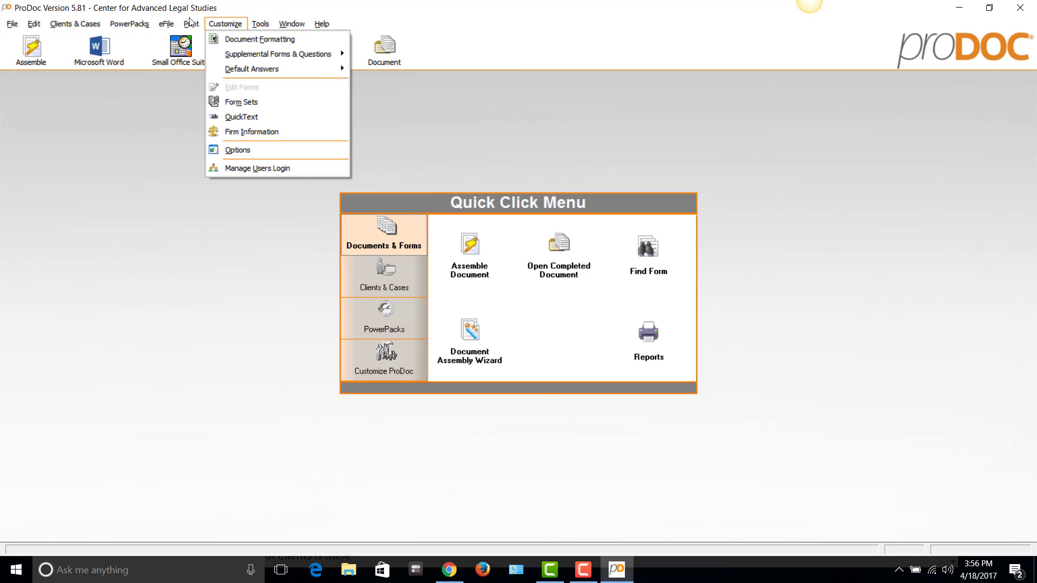
{"action": "left_click", "coordinate": [254, 150]}
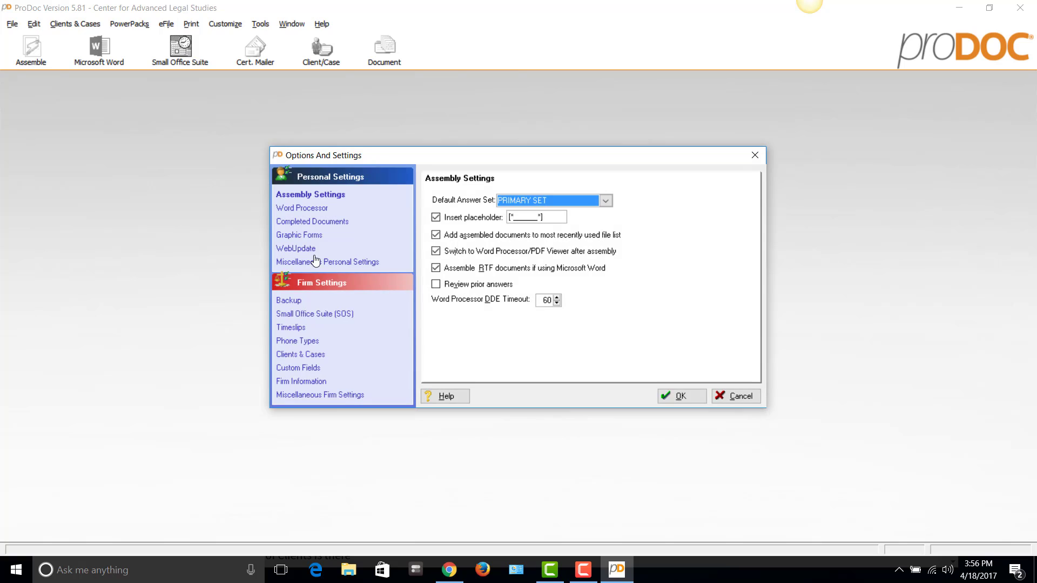
{"action": "left_click", "coordinate": [316, 261]}
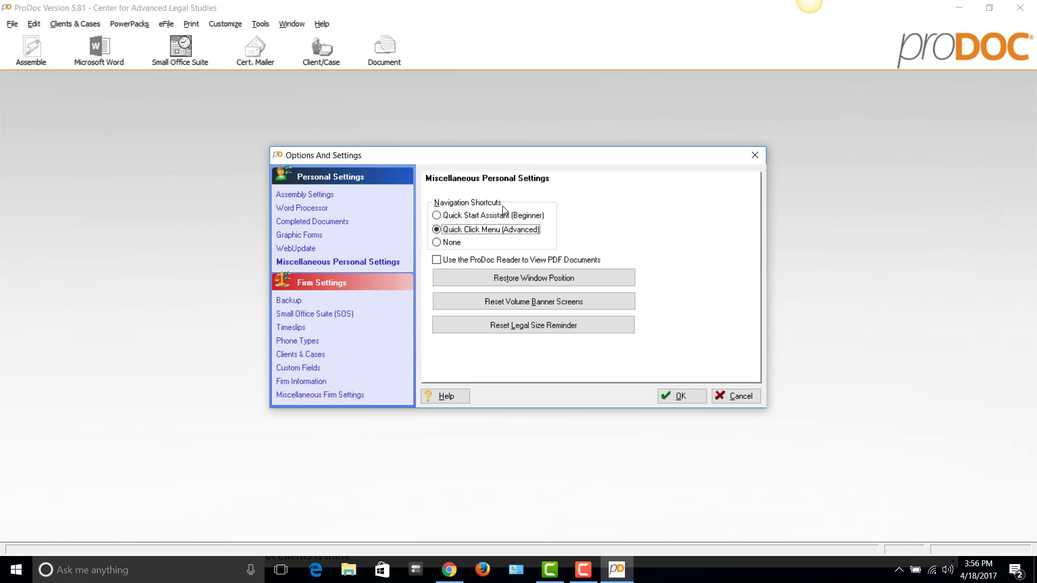
{"action": "left_click", "coordinate": [482, 217]}
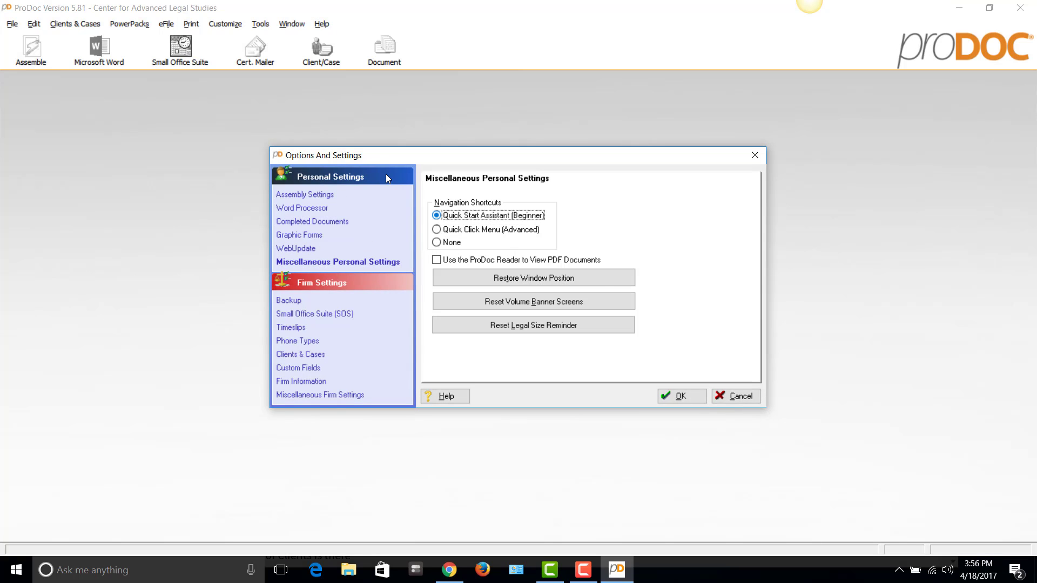
{"action": "left_click", "coordinate": [680, 397]}
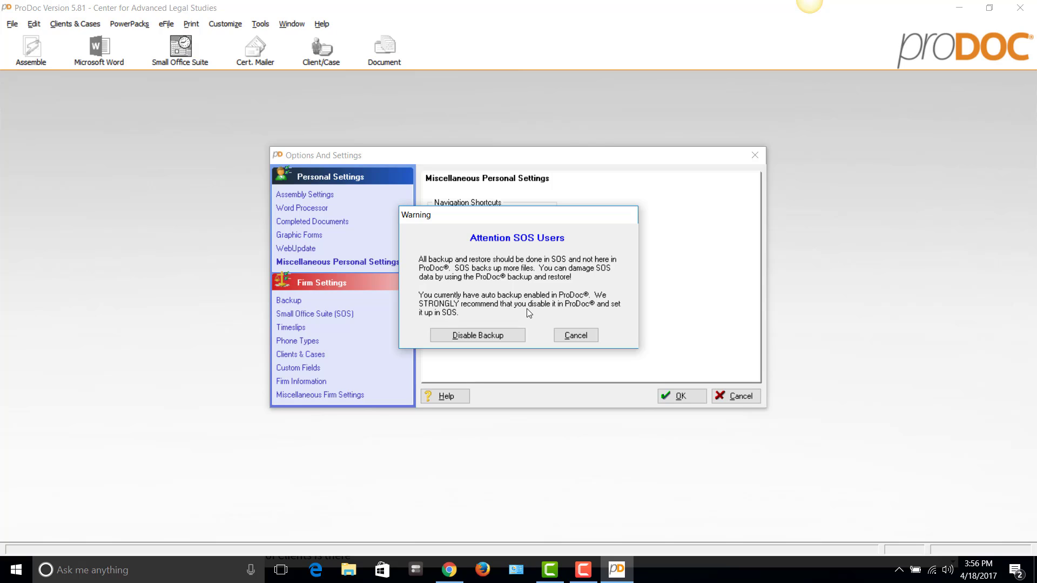
{"action": "left_click", "coordinate": [477, 335]}
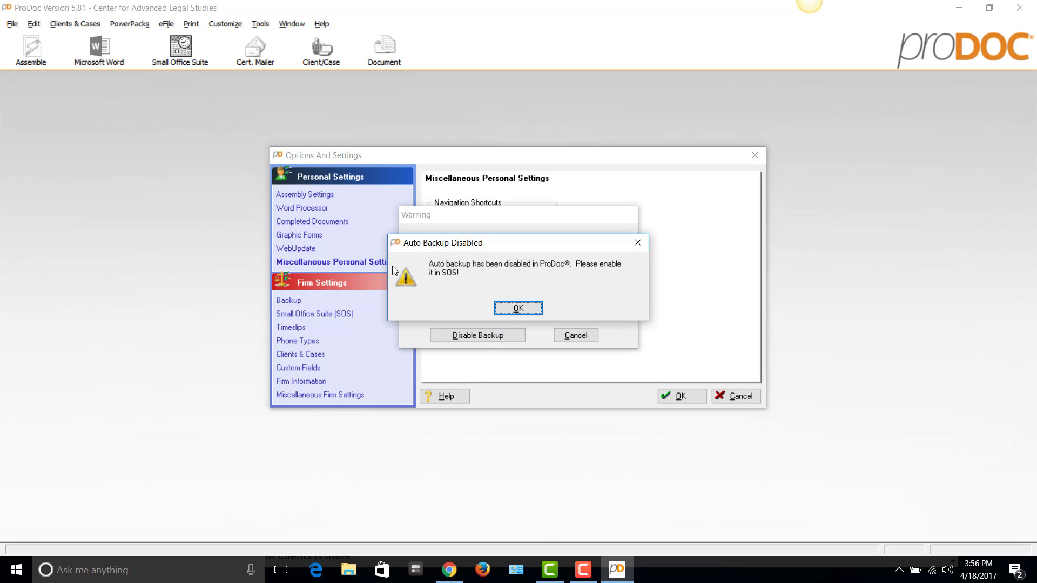
{"action": "left_click", "coordinate": [518, 309]}
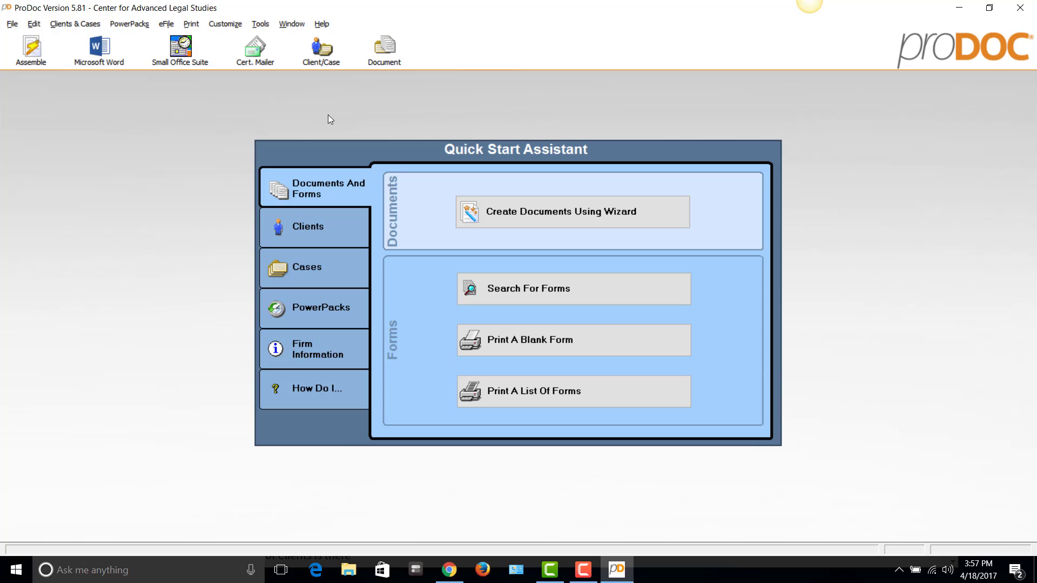
Exit ProDoc and select all 89 BTR files in C:\ProDoc Backup
{"action": "left_click", "coordinate": [10, 24]}
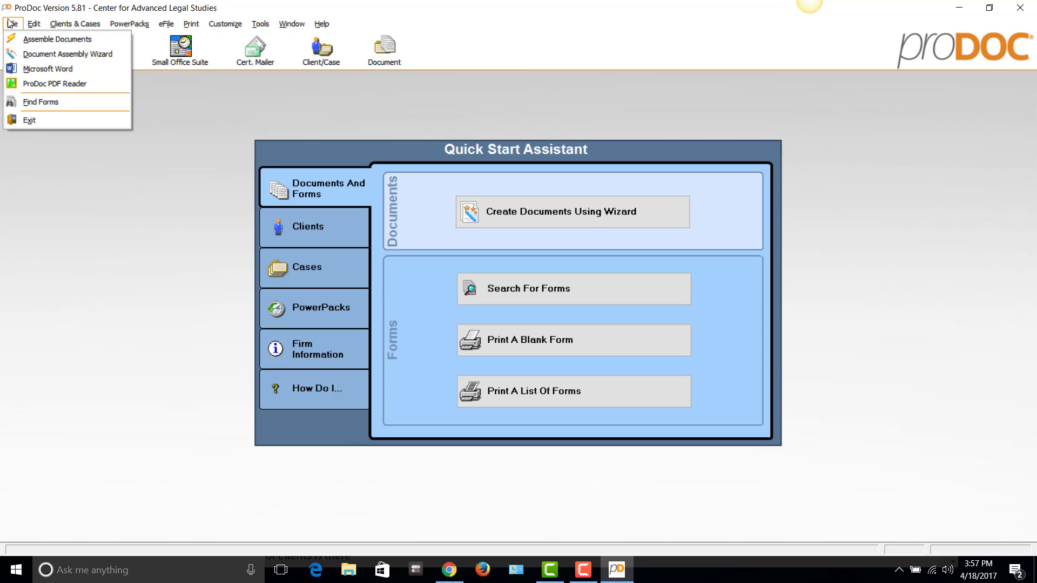
{"action": "left_click", "coordinate": [30, 120]}
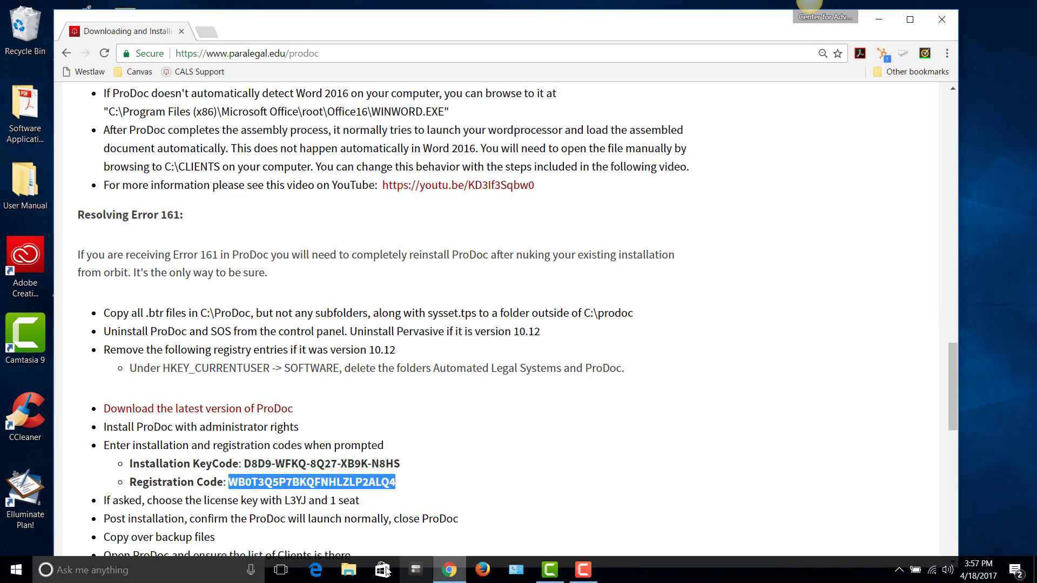
{"action": "left_click", "coordinate": [349, 569]}
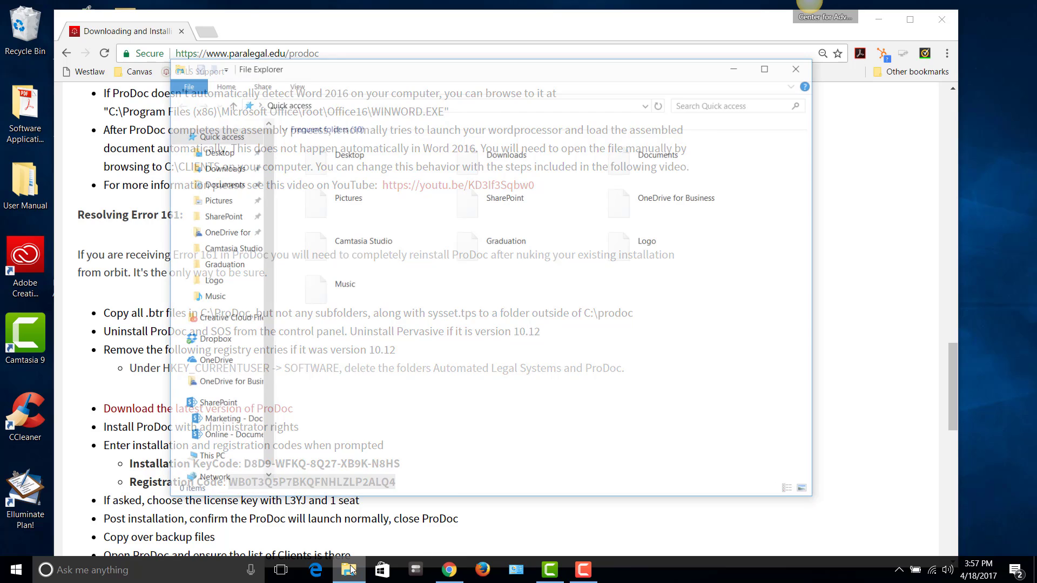
{"action": "left_click", "coordinate": [209, 458]}
{"action": "double_click", "coordinate": [379, 255]}
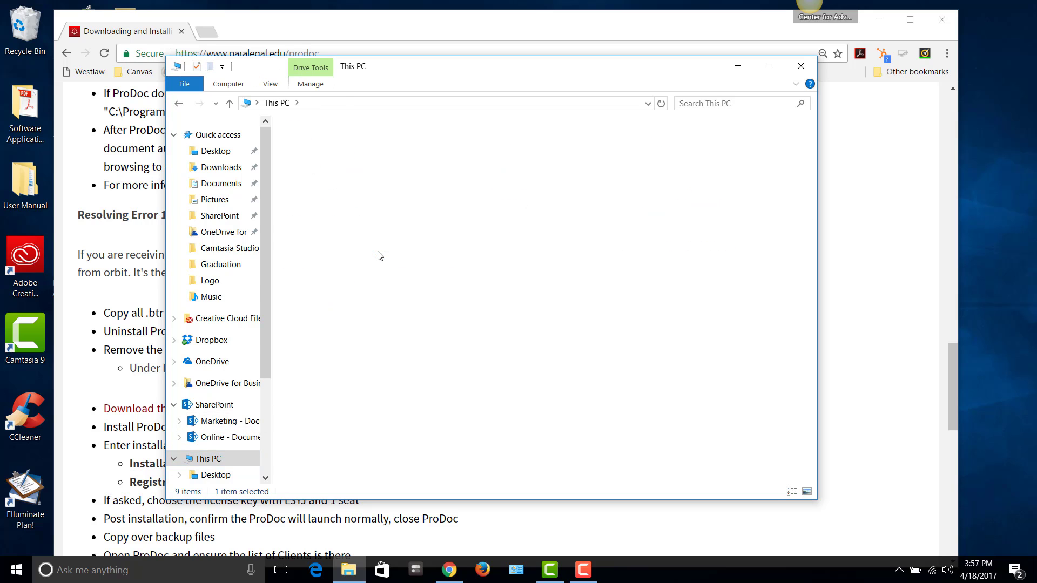
{"action": "mouse_move", "coordinate": [357, 208]}
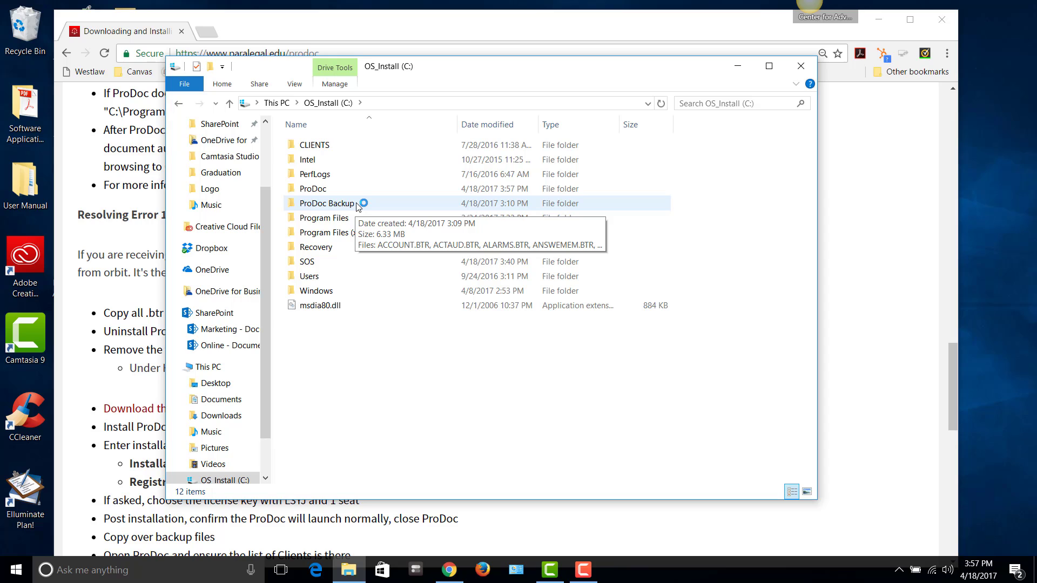
{"action": "double_click", "coordinate": [356, 205]}
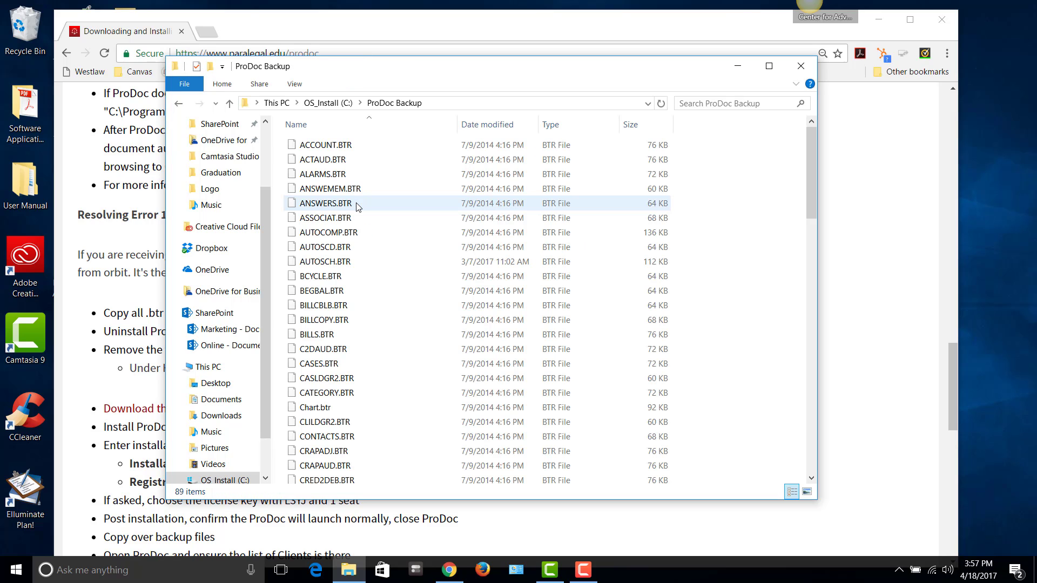
{"action": "key", "text": "ctrl+a"}
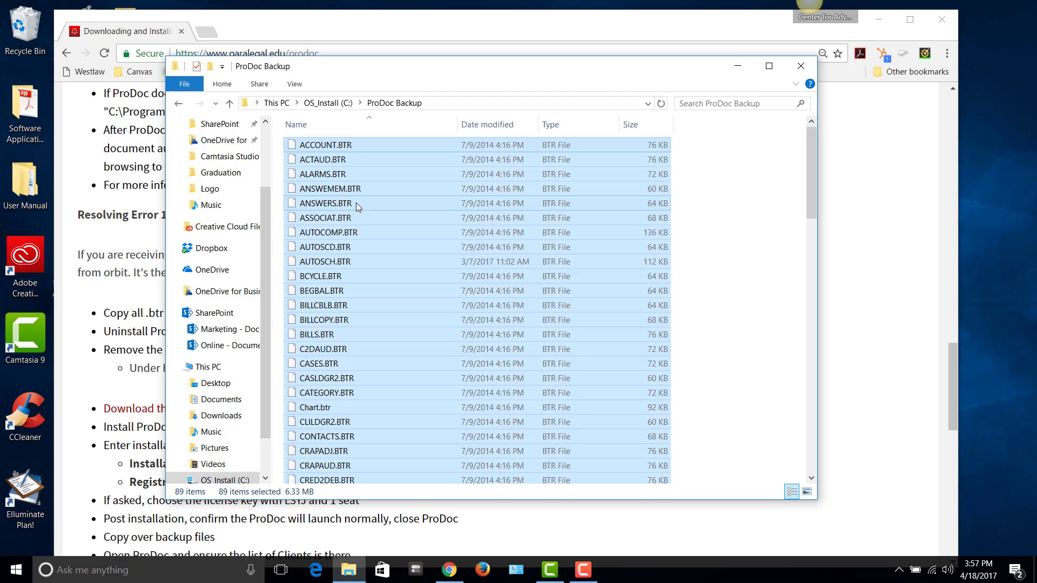
Paste the backup files into C:\ProDoc, replacing existing ones, and close File Explorer
{"action": "left_click", "coordinate": [330, 105]}
{"action": "left_click", "coordinate": [323, 190]}
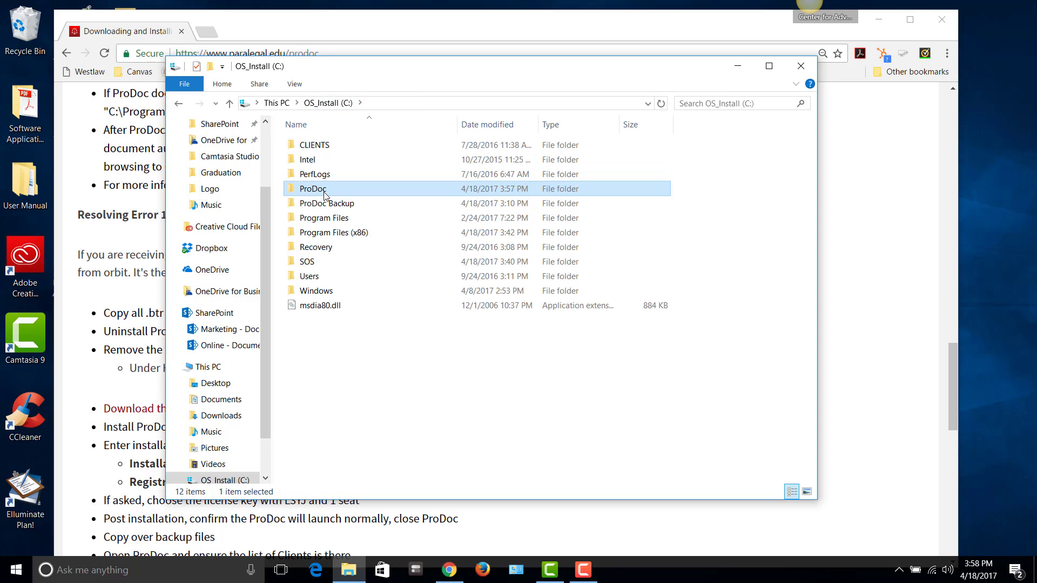
{"action": "double_click", "coordinate": [323, 190]}
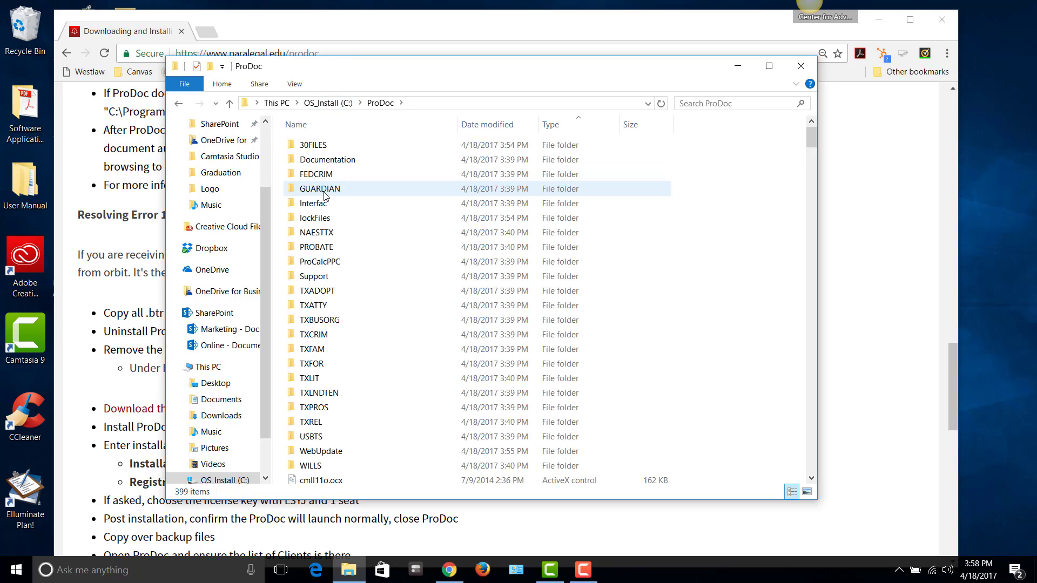
{"action": "right_click", "coordinate": [607, 352]}
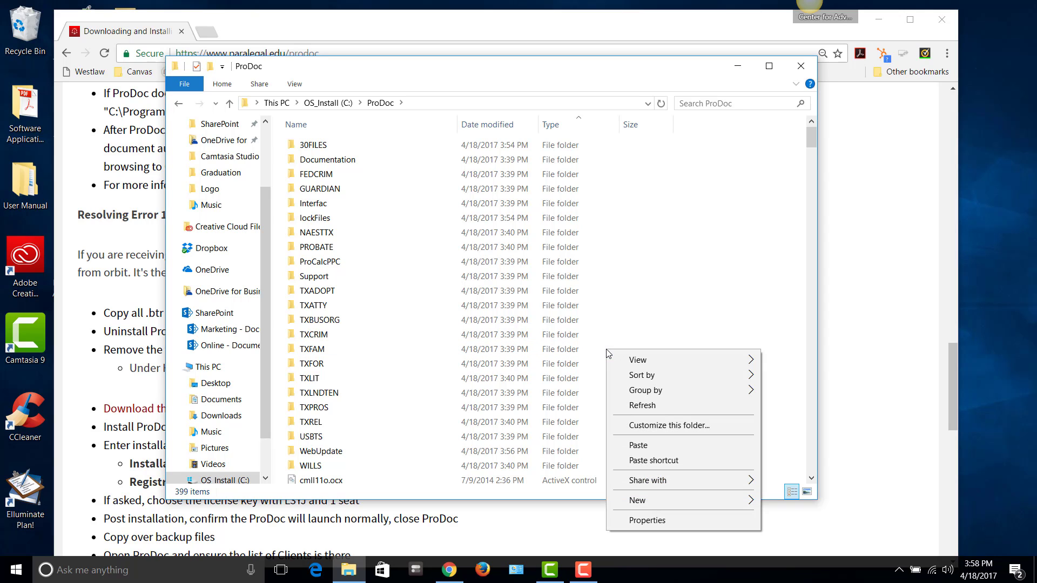
{"action": "left_click", "coordinate": [645, 444]}
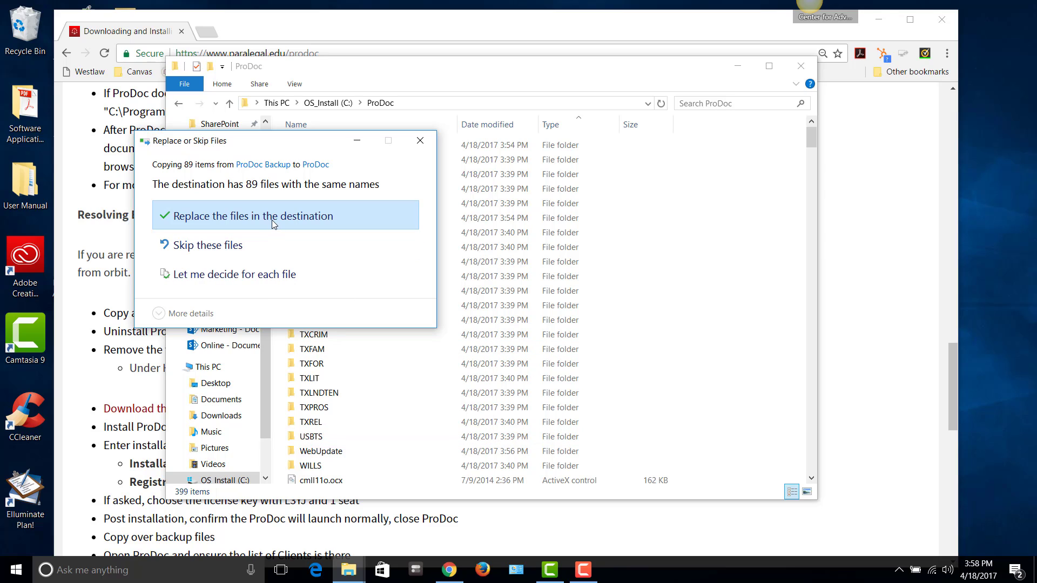
{"action": "left_click", "coordinate": [272, 218]}
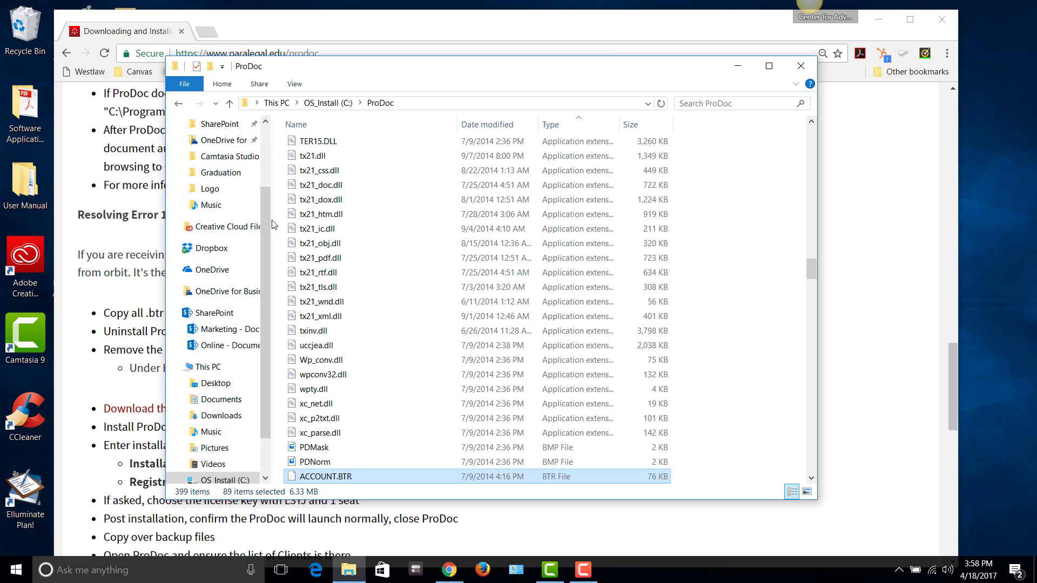
{"action": "left_click", "coordinate": [802, 67]}
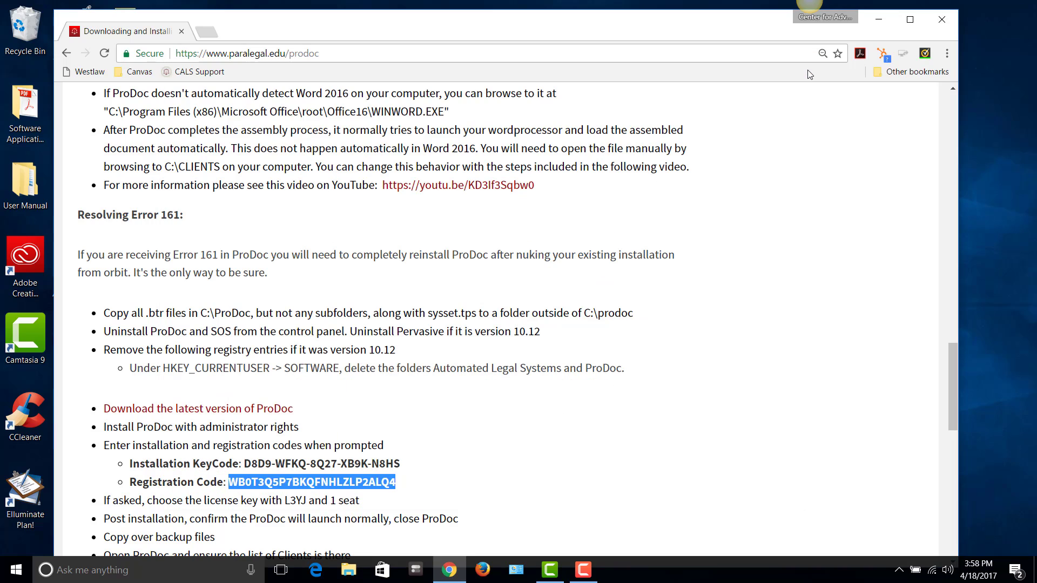
Close Chrome, relaunch ProDoc from the desktop icon, and sign on with the login name
{"action": "left_click", "coordinate": [942, 22]}
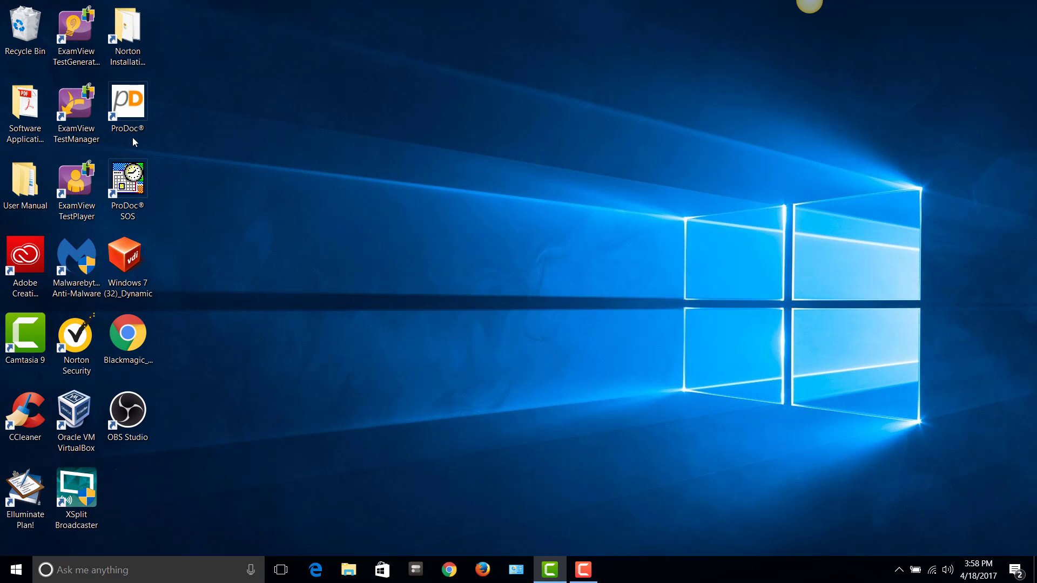
{"action": "double_click", "coordinate": [132, 101]}
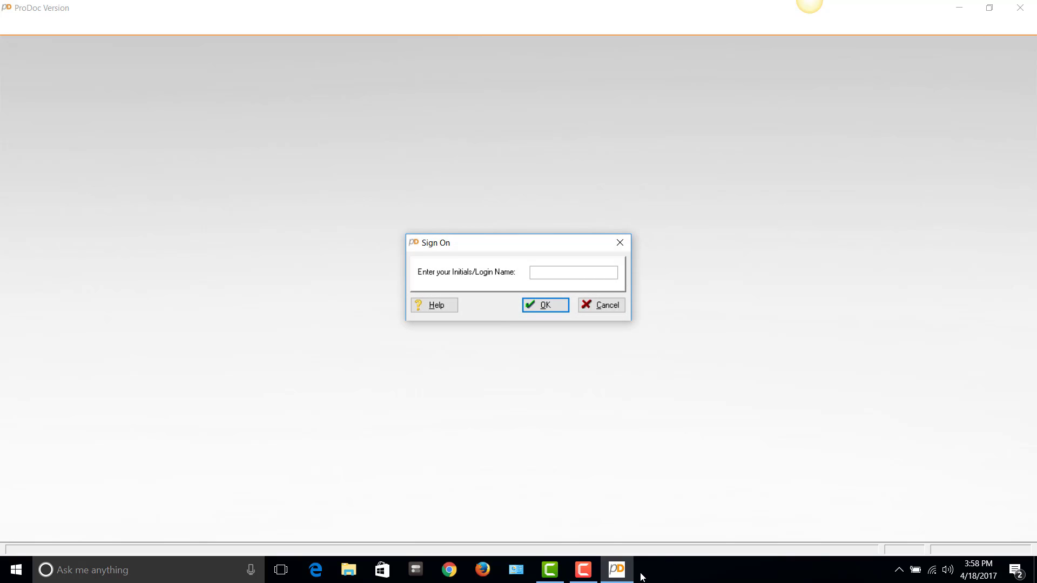
{"action": "type", "text": "acls"}
{"action": "key", "text": "Return"}
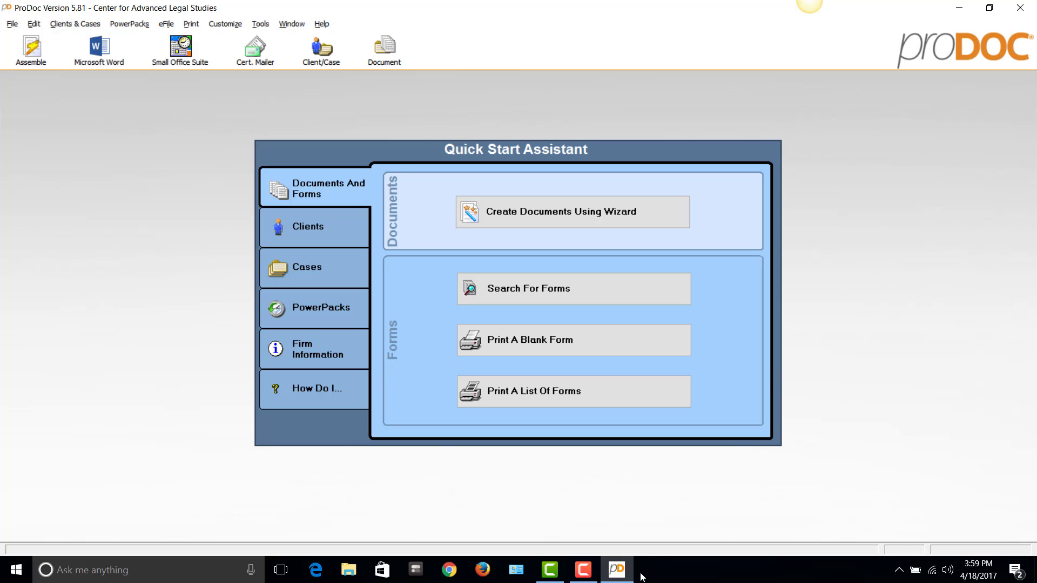
Switch to Chrome and load support.paralegal.edu from the 'support' address suggestion
{"action": "left_click", "coordinate": [451, 573]}
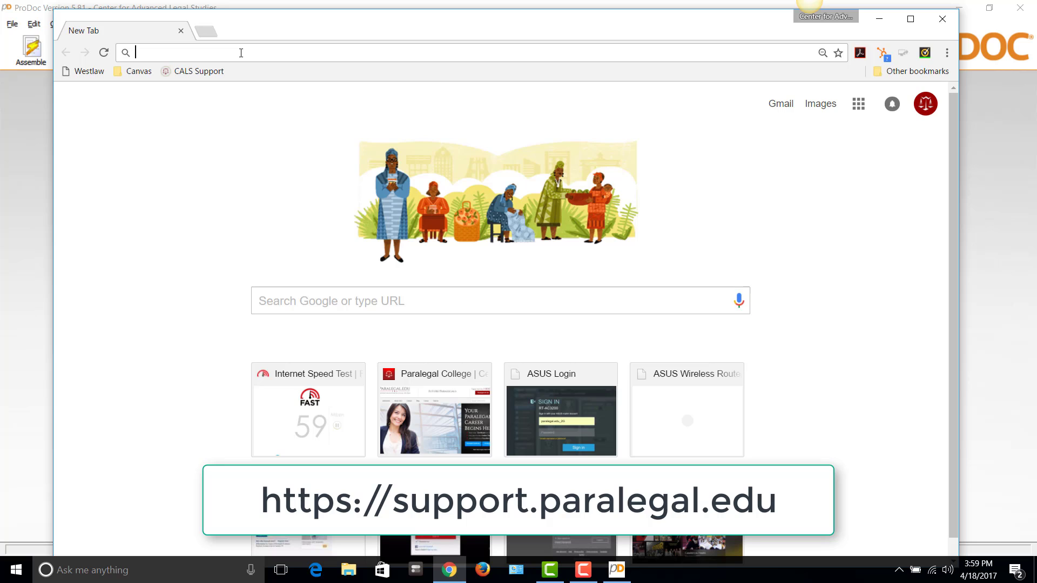
{"action": "left_click", "coordinate": [240, 52]}
{"action": "type", "text": "support"}
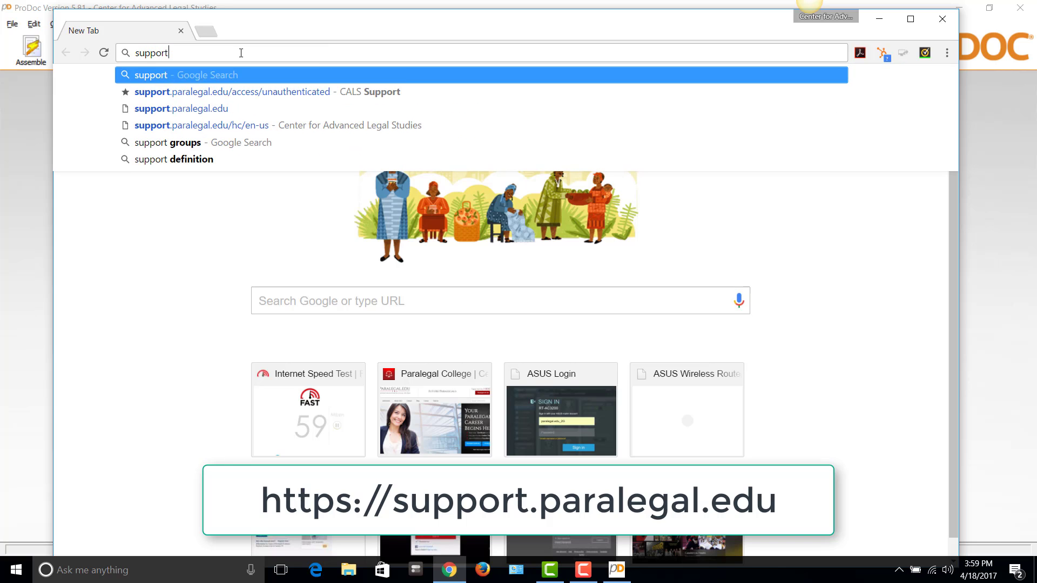
{"action": "left_click", "coordinate": [207, 108]}
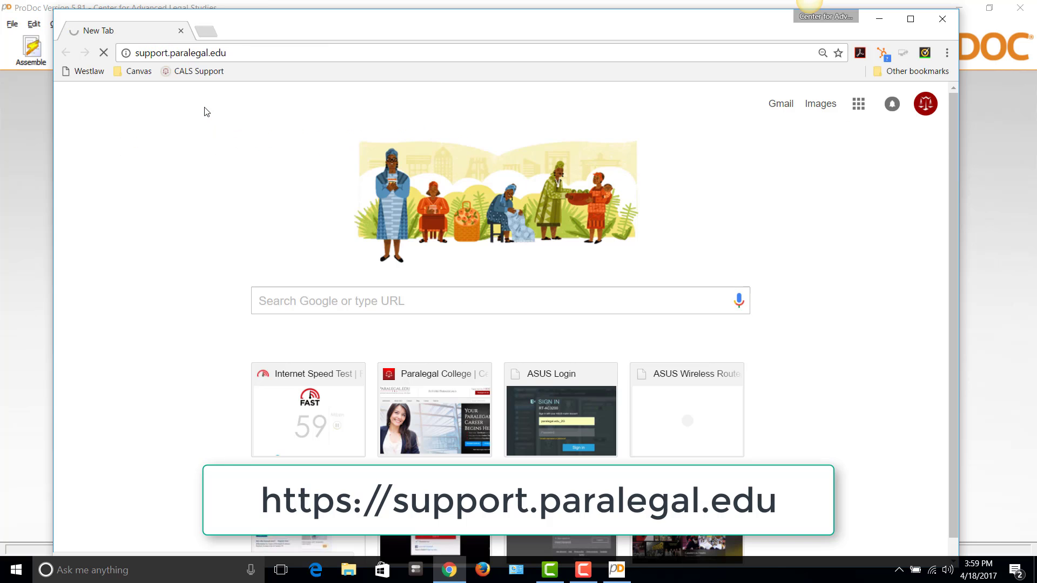